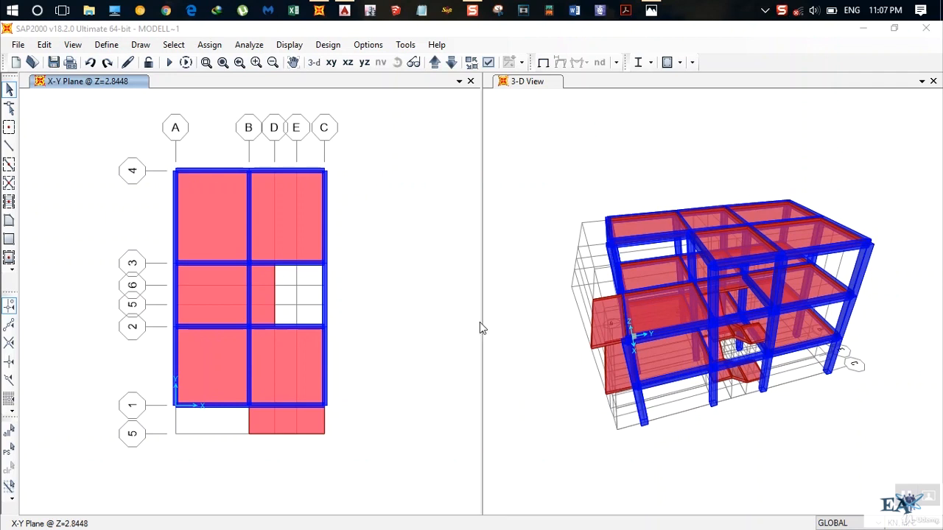
Review the model's defined load patterns.
click(105, 45)
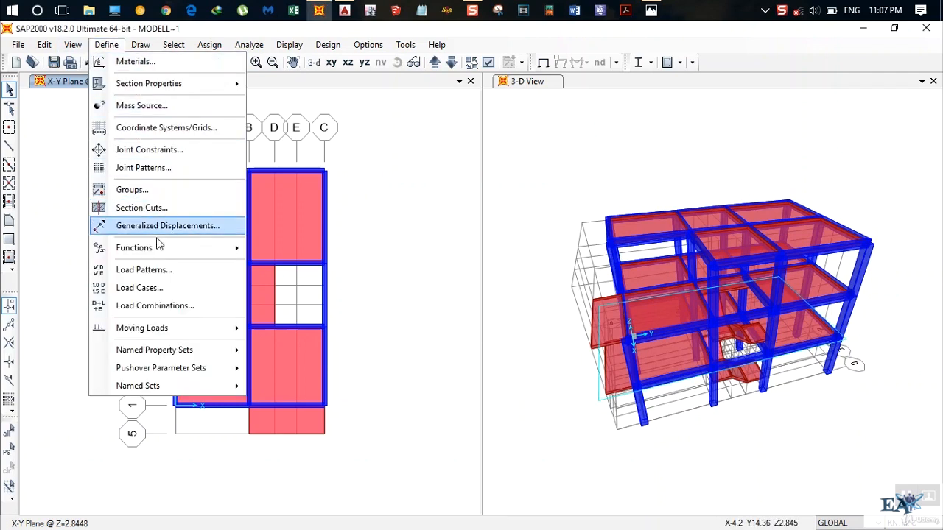
click(155, 271)
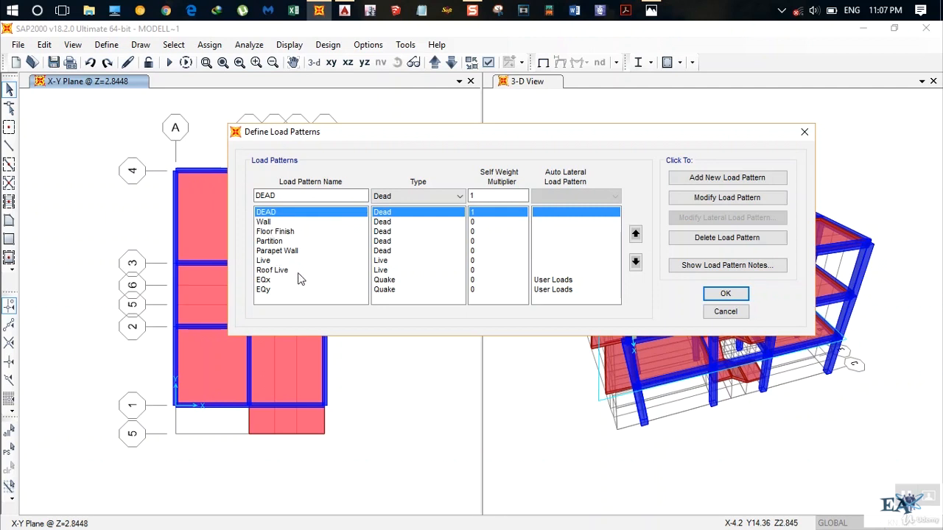
click(722, 295)
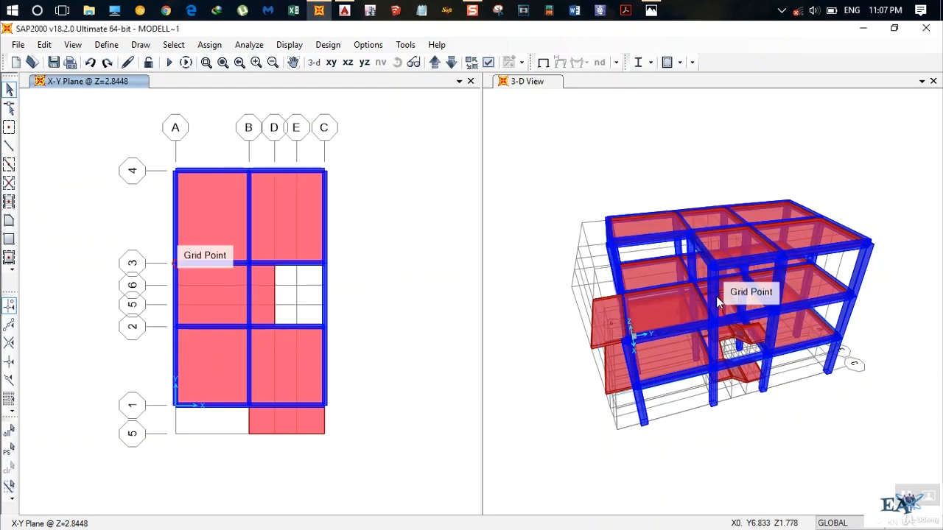
Switch to AutoCAD and examine the wall layout in the first floor plan of the sample for sap drawing.
click(344, 11)
scroll(521, 324, down, 3)
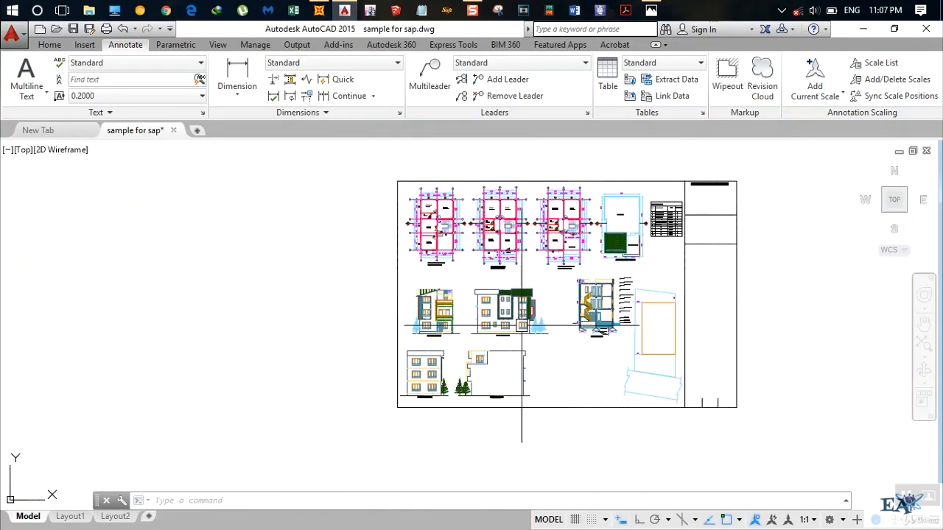
mouse_move(521, 325)
middle_down()
mouse_move(425, 372)
mouse_move(475, 401)
middle_up()
scroll(391, 314, up, 4)
mouse_move(470, 317)
middle_down()
mouse_move(458, 319)
mouse_move(486, 287)
middle_up()
scroll(486, 287, down, 2)
middle_drag(627, 321, 415, 343)
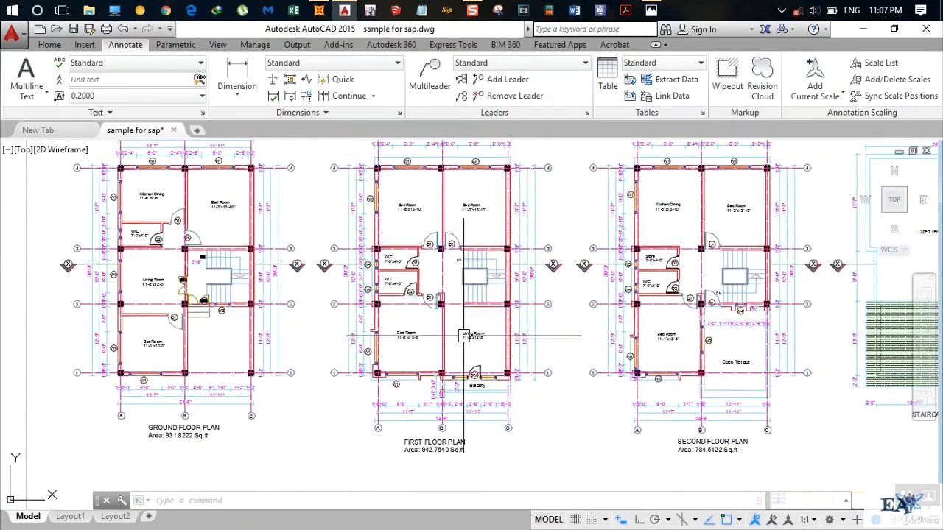
scroll(422, 297, up, 4)
middle_drag(422, 297, 450, 277)
scroll(444, 288, down, 2)
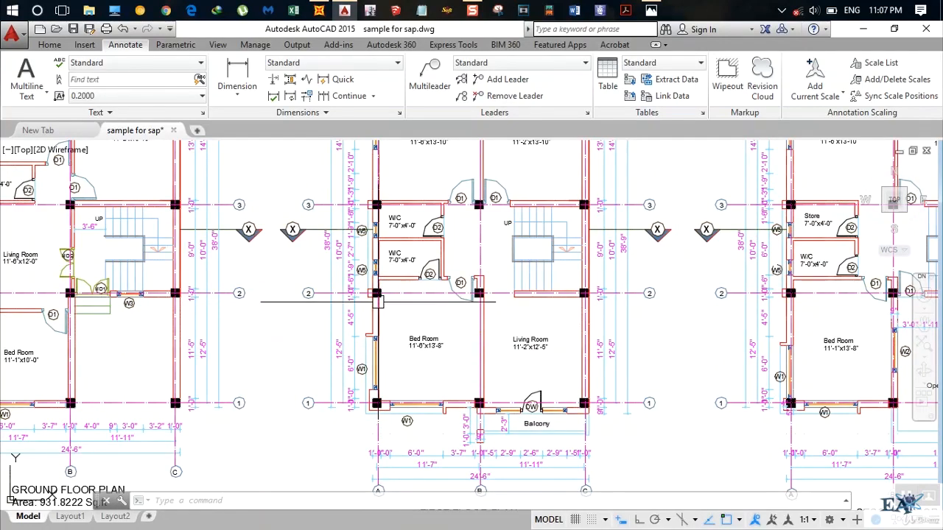
middle_drag(380, 302, 382, 401)
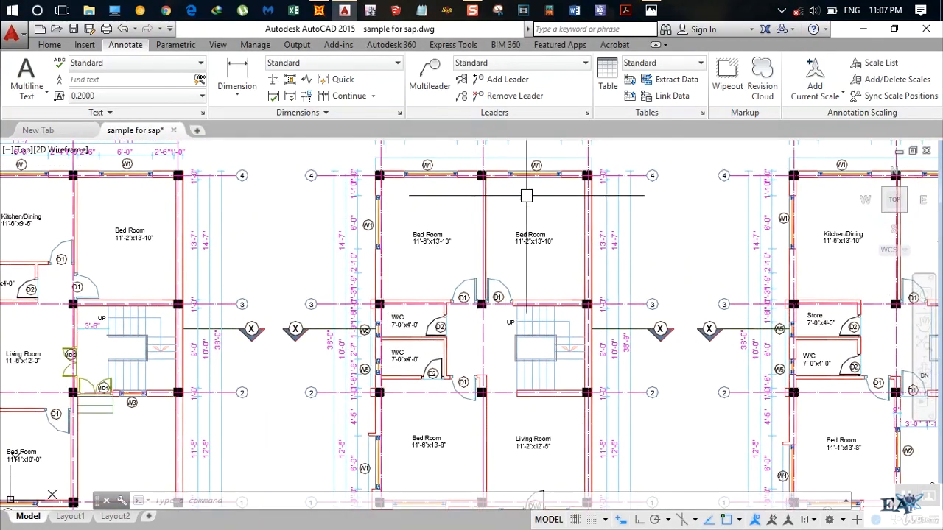
middle_drag(582, 330, 575, 198)
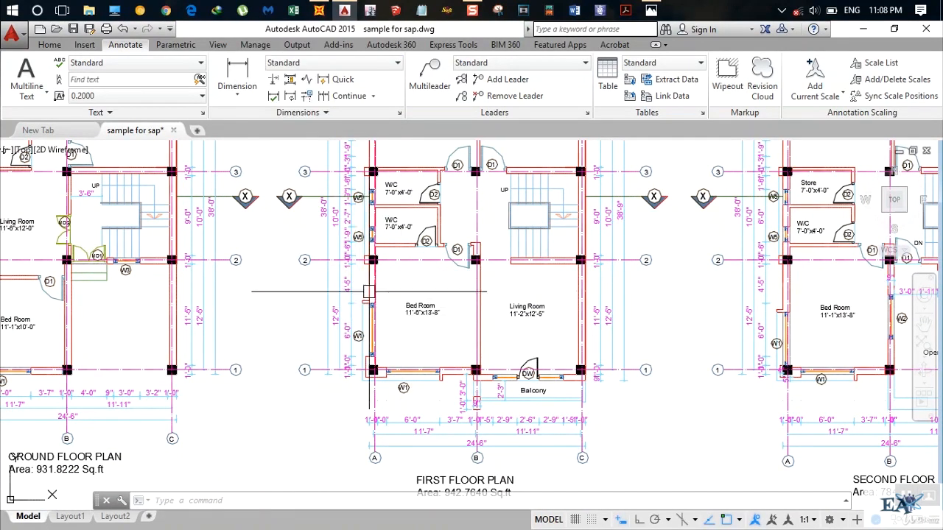
Switch to SAP2000 and select the three beams along grid line A in the X-Y plane at Z=2.8448.
click(318, 11)
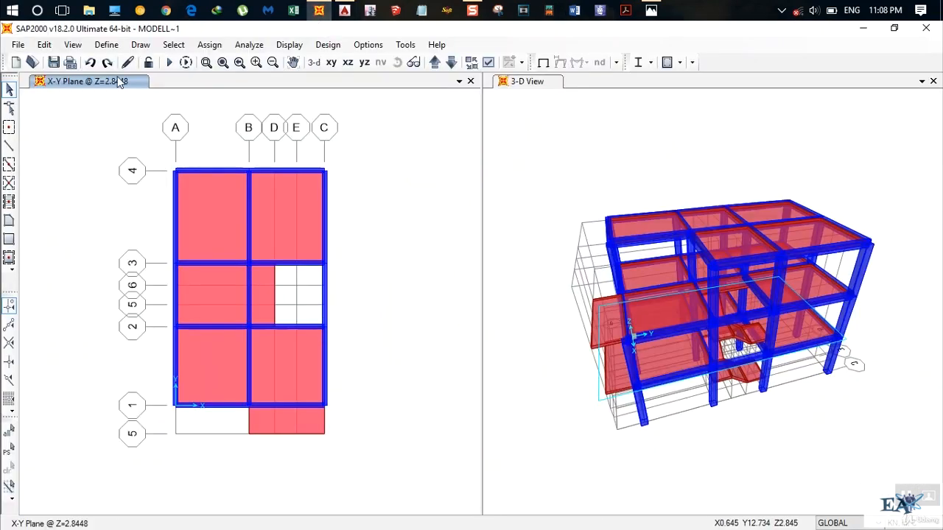
click(450, 63)
click(435, 63)
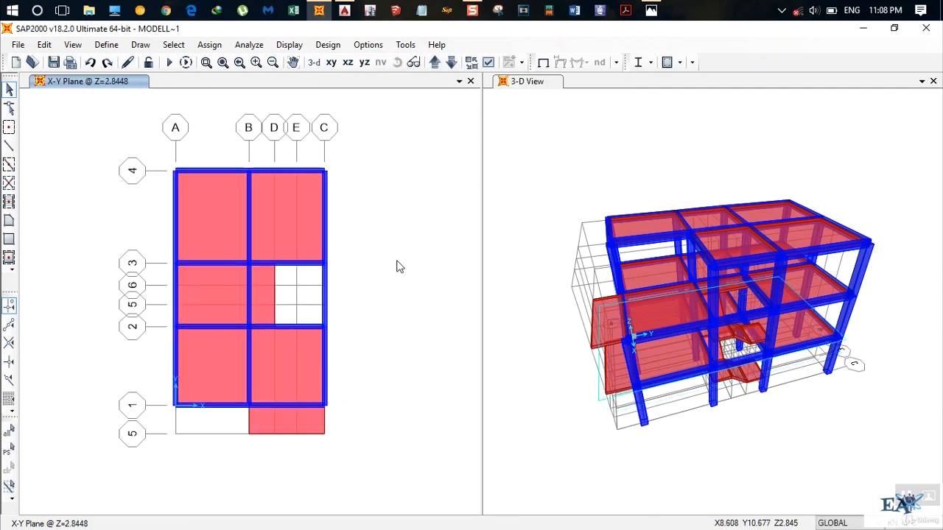
click(176, 365)
click(174, 305)
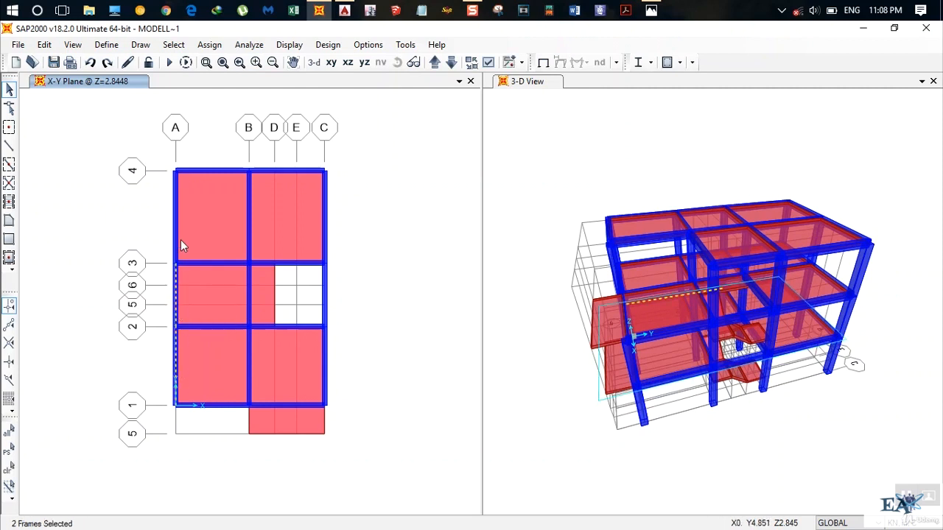
Switch to AutoCAD and check the first floor plan for walls around the staircase and along the outer grid lines.
click(344, 10)
middle_drag(356, 333, 401, 407)
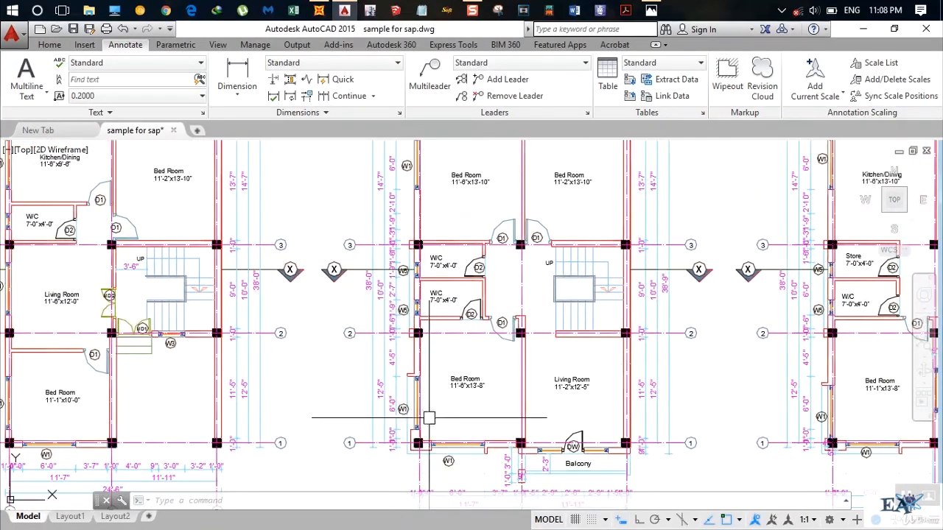
scroll(402, 407, up, 2)
scroll(418, 352, down, 4)
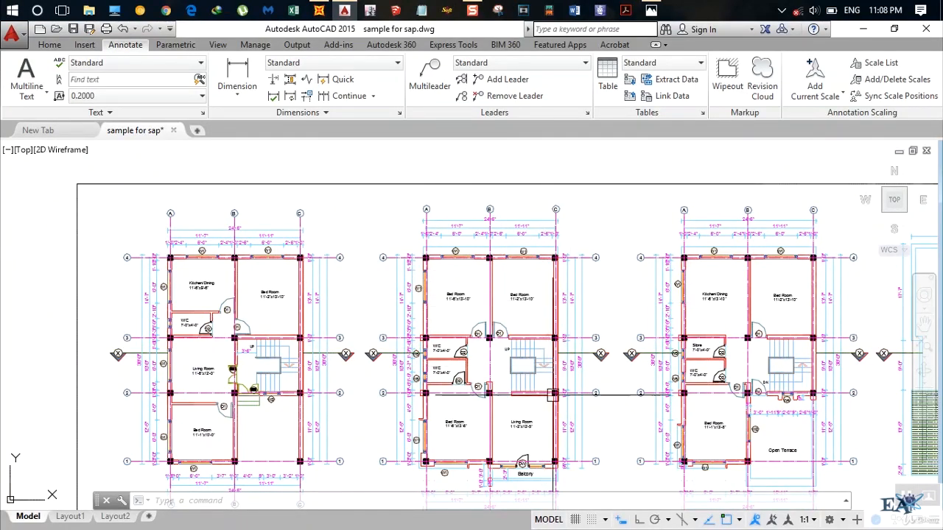
scroll(536, 368, up, 4)
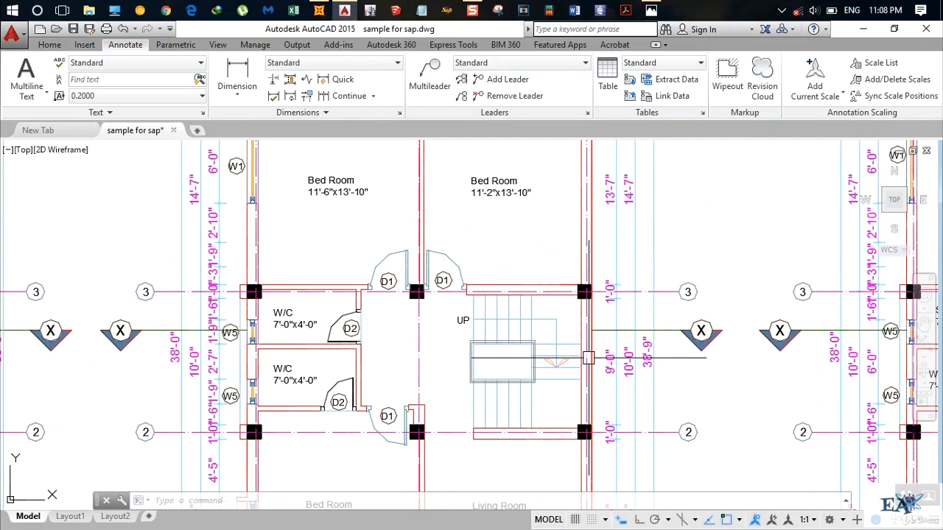
scroll(612, 344, down, 2)
scroll(612, 345, down, 2)
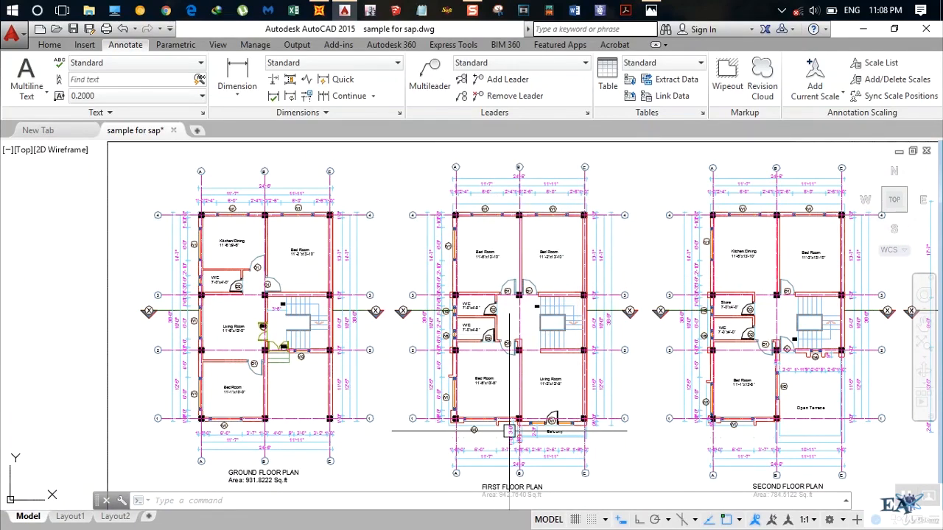
mouse_move(505, 415)
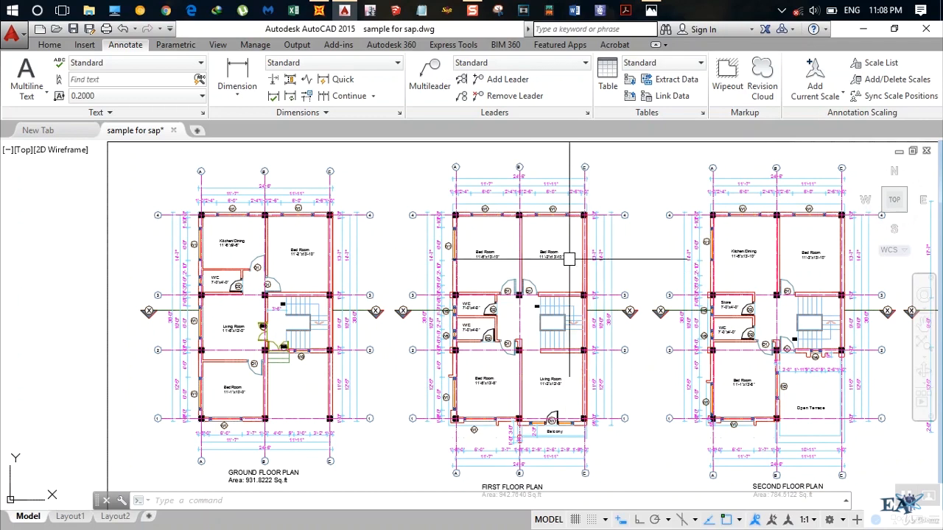
Switch to SAP2000 and add both beams on grid line 4 and the A–B beam on grid line 1 to the selection.
click(320, 11)
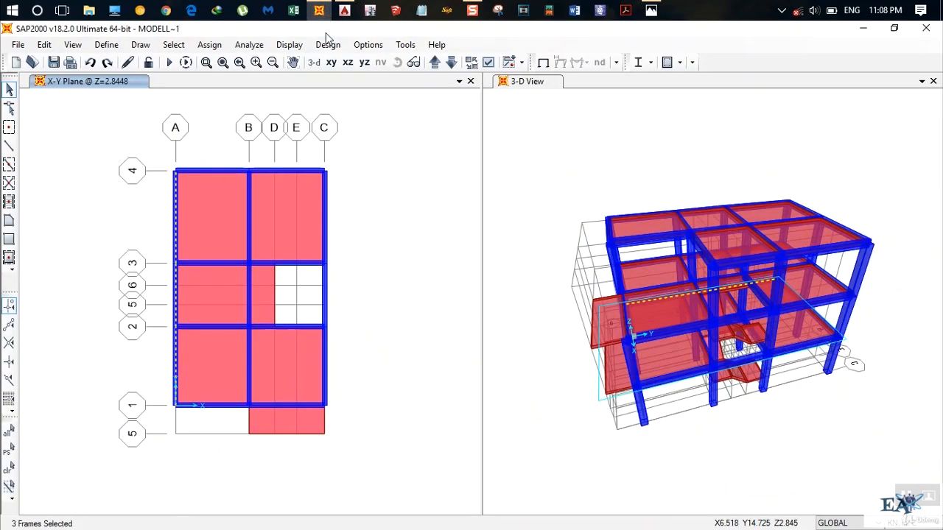
click(218, 170)
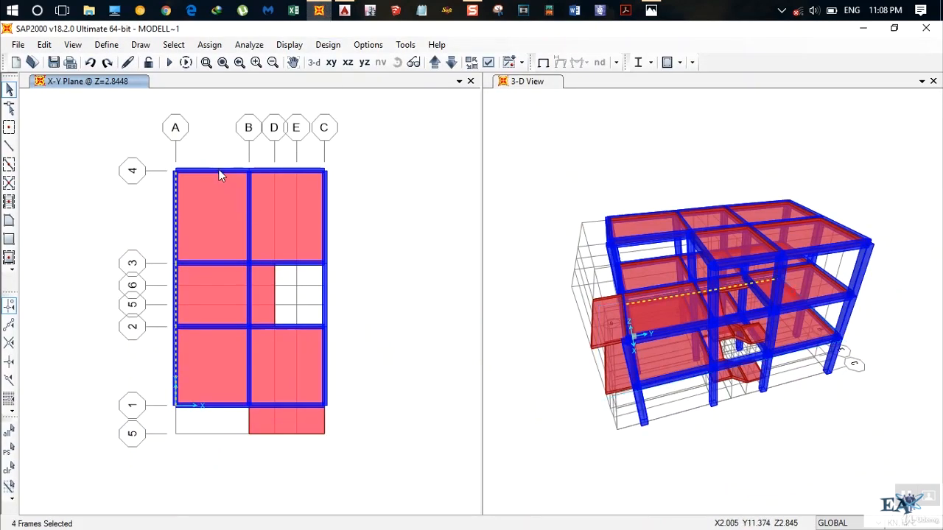
click(294, 190)
click(290, 199)
click(293, 168)
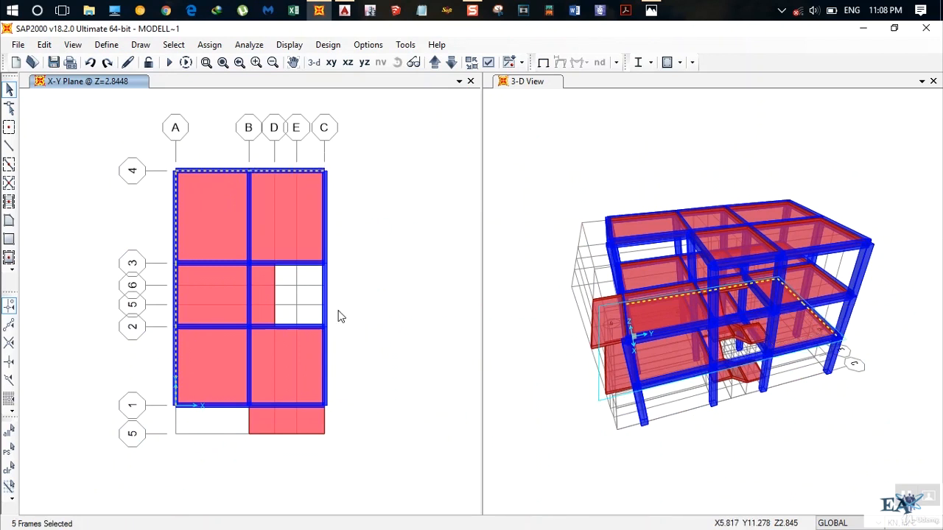
click(215, 397)
click(214, 388)
click(222, 409)
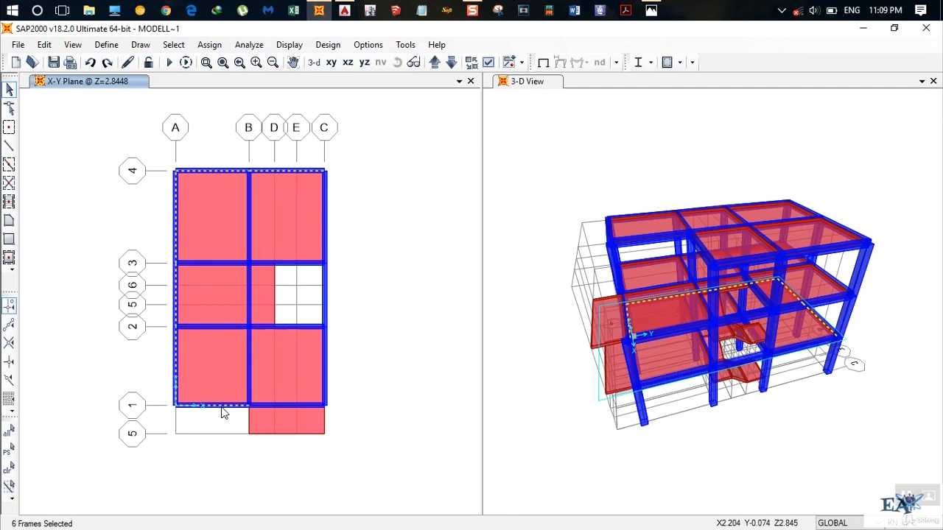
click(324, 368)
Switch to AutoCAD and examine the wall beside the balcony and its offset from grid line 1.
click(344, 10)
scroll(542, 433, up, 10)
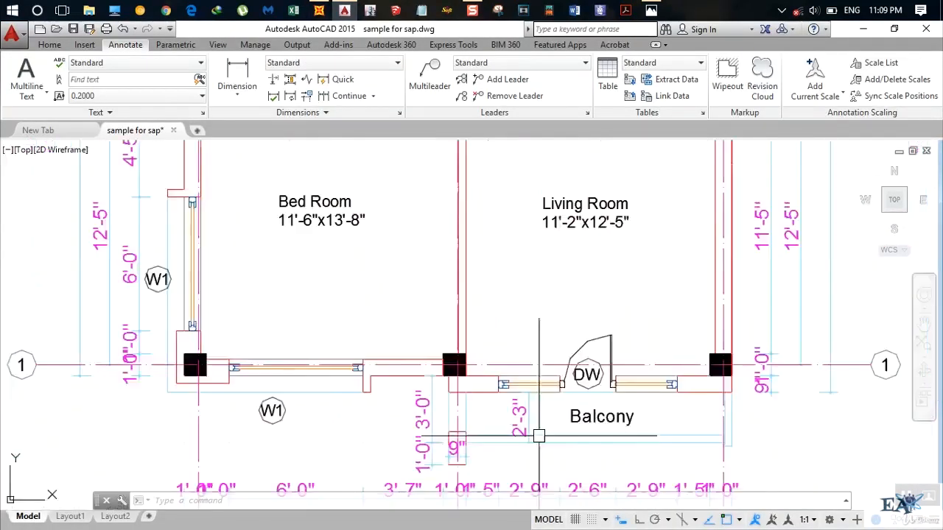
scroll(505, 406, down, 4)
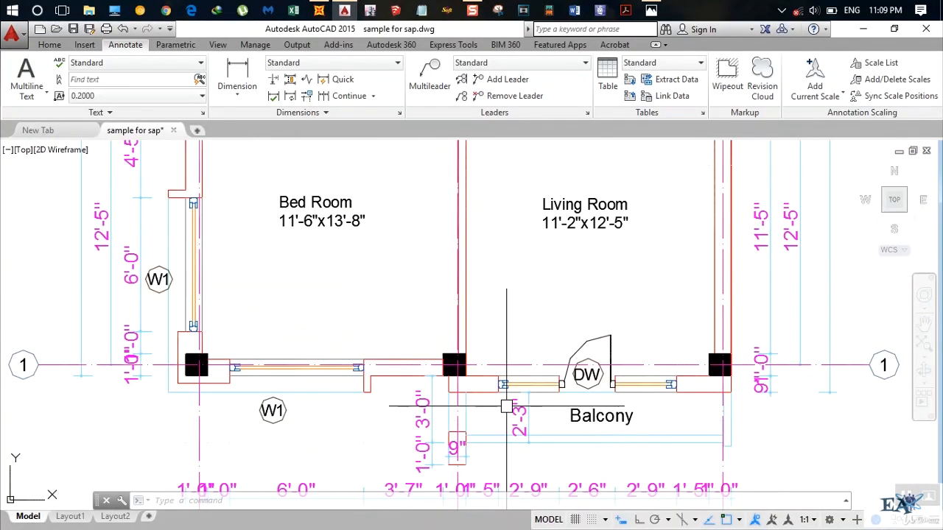
middle_drag(551, 413, 519, 405)
scroll(524, 405, down, 2)
scroll(489, 394, up, 2)
scroll(487, 394, up, 2)
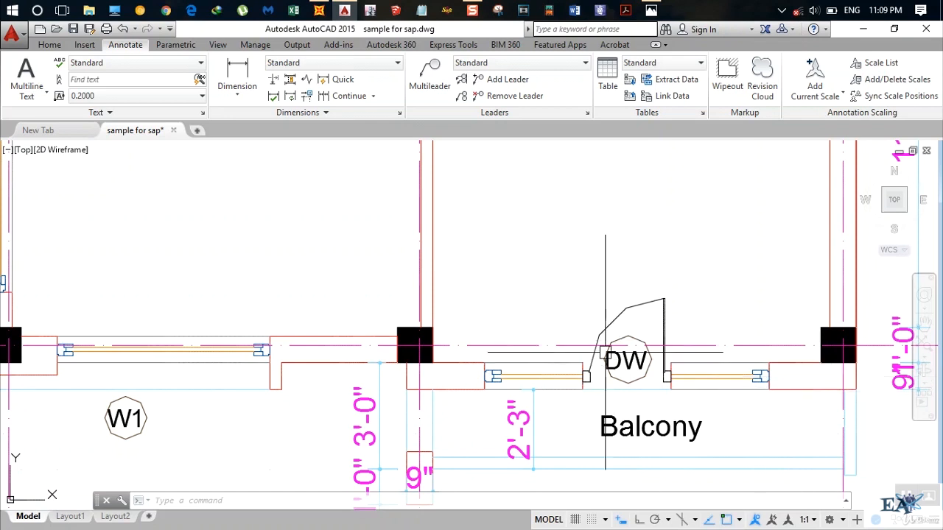
scroll(562, 356, down, 2)
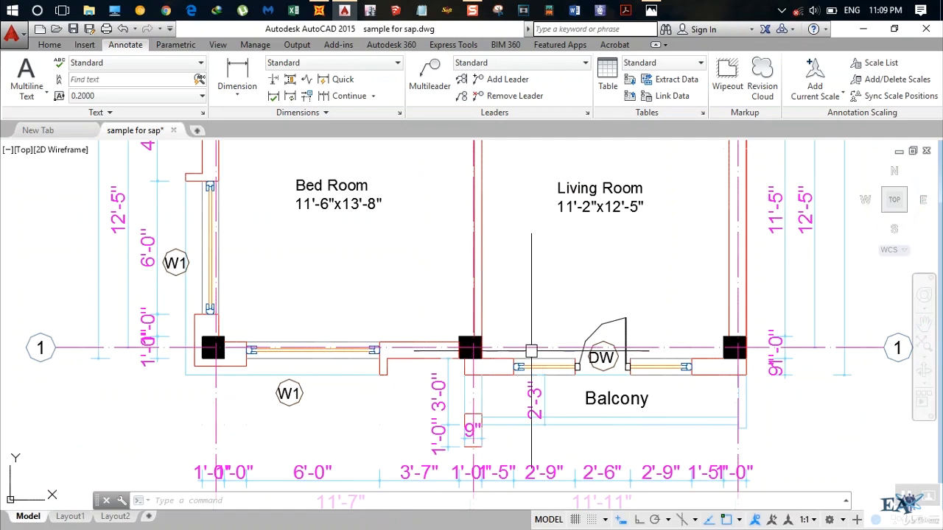
Switch to SAP2000 and set up a distributed frame load for the selected beams with the Wall load pattern in the Gravity direction.
click(319, 10)
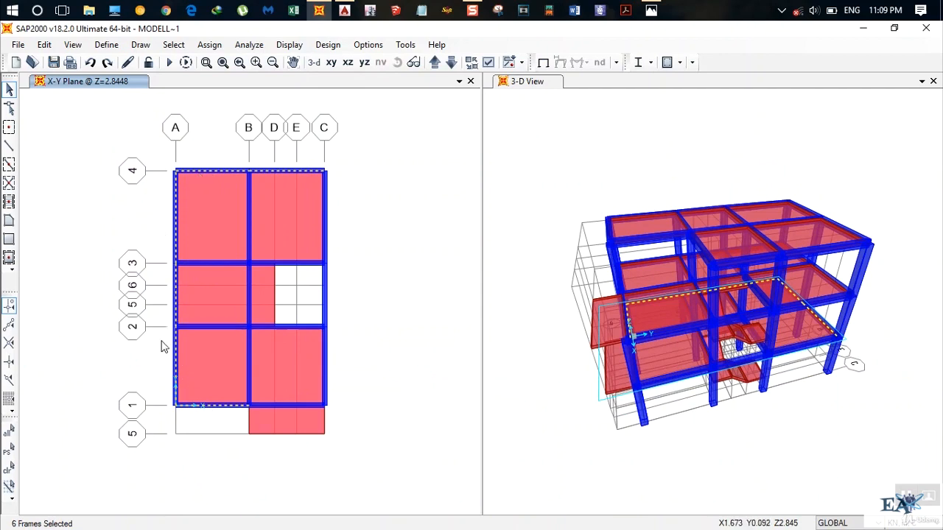
click(209, 45)
mouse_move(264, 211)
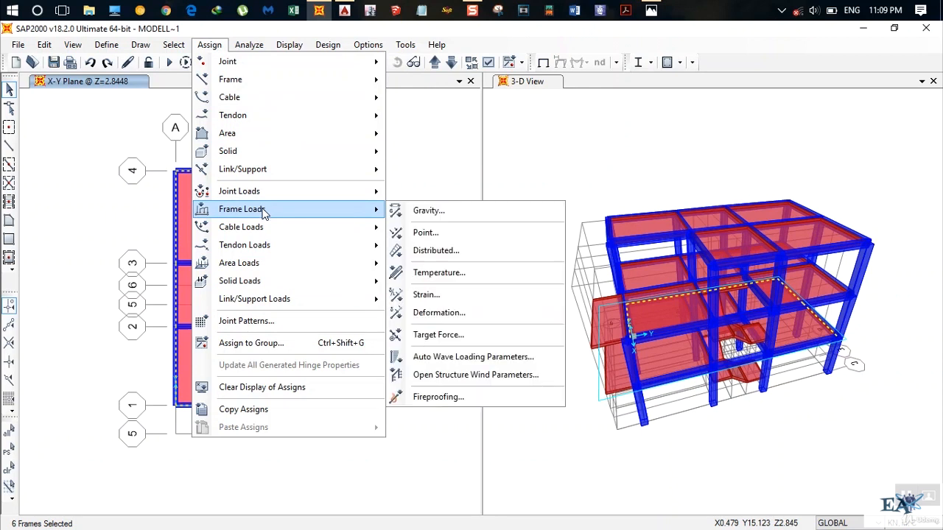
click(410, 253)
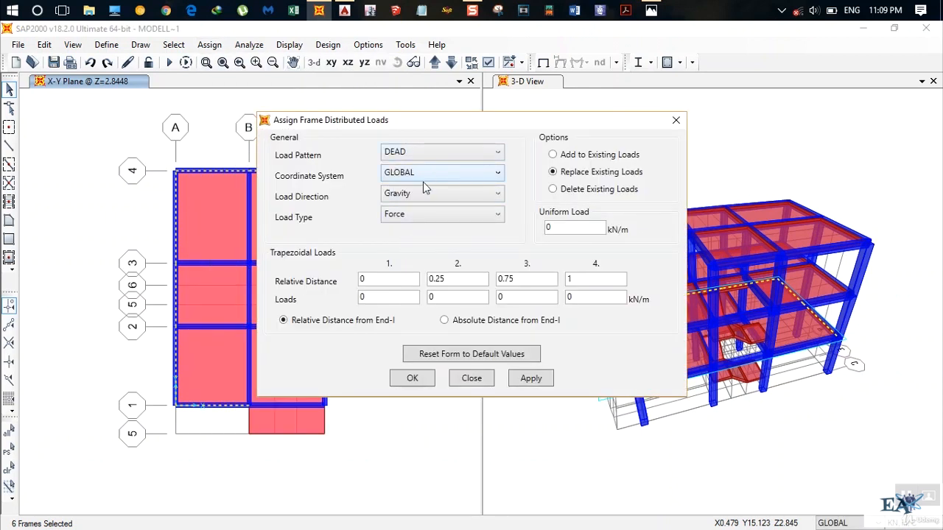
click(452, 155)
click(398, 280)
click(418, 193)
click(418, 194)
double_click(556, 228)
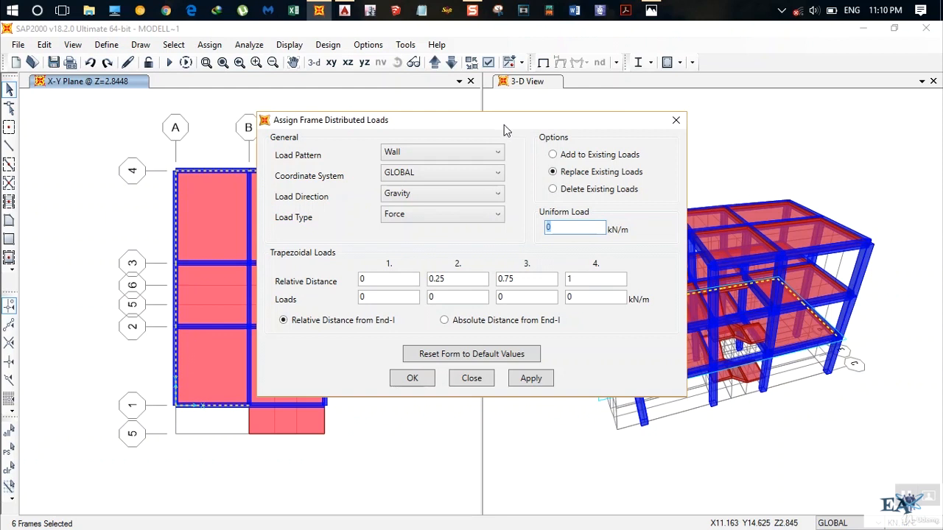
Assign a uniform load of 19.2*0.23*(2.8448-0.5) kN/m to the selected beams, replacing existing loads.
text(19.2)
text(*)
text(0.23)
text(*)
text(2.)
text(84)
text(48)
key(Left)
key(Left)
key(Left)
key(Left)
key(Left)
key(Left)
text(()
key(End)
text(-0.5))
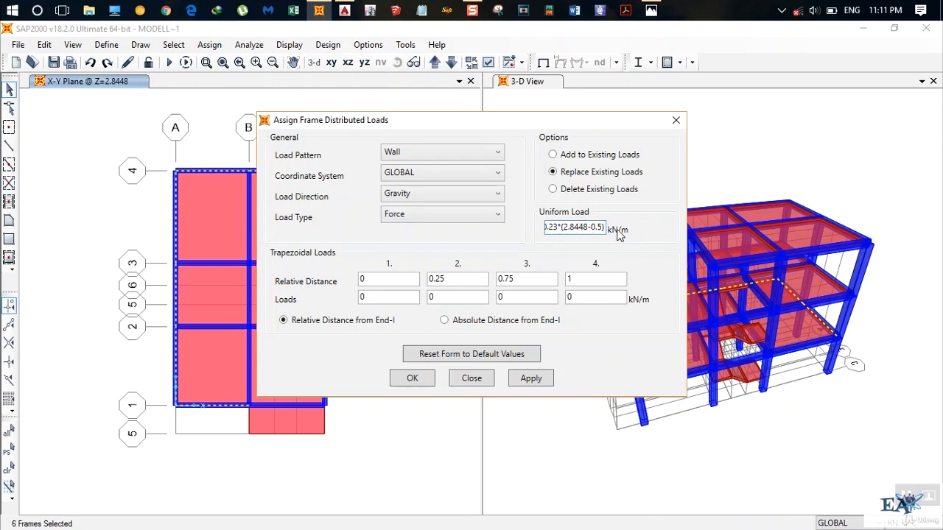
click(530, 380)
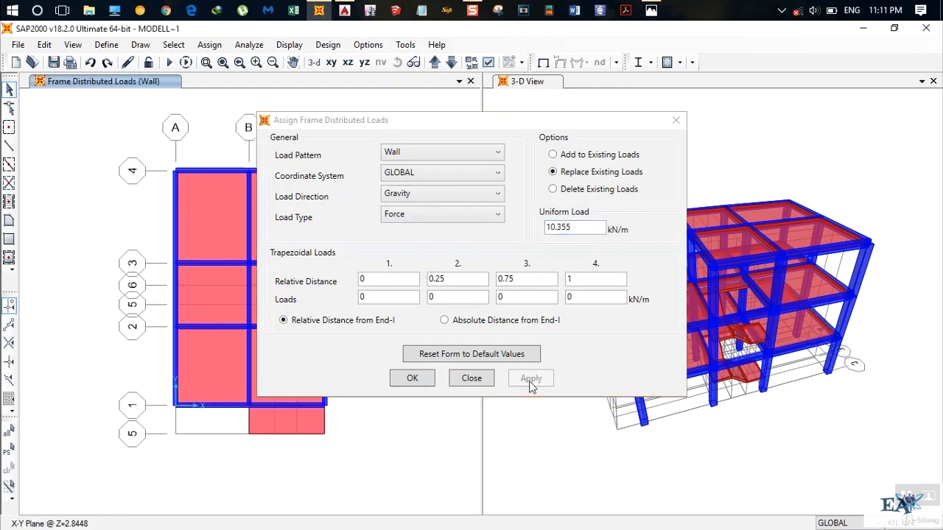
click(412, 379)
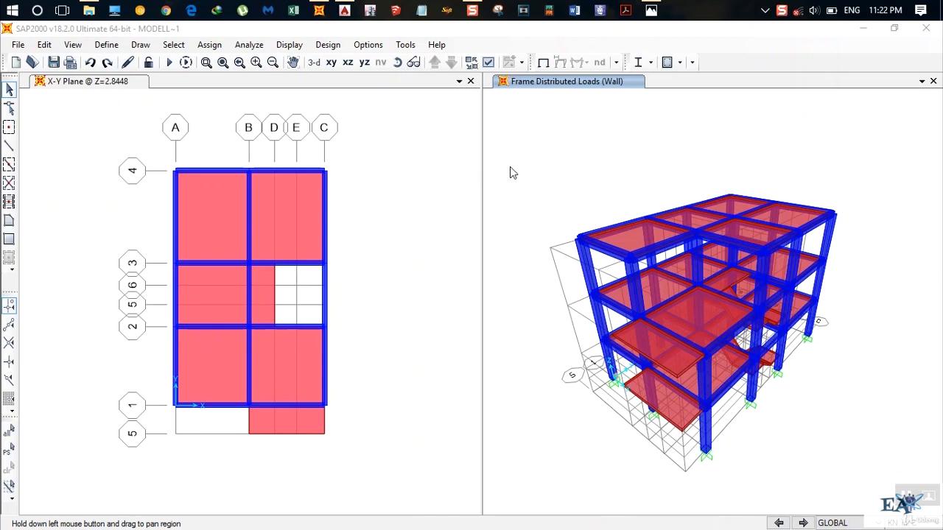
Change the 3-D view's display from extruded to the Standard view type.
click(487, 64)
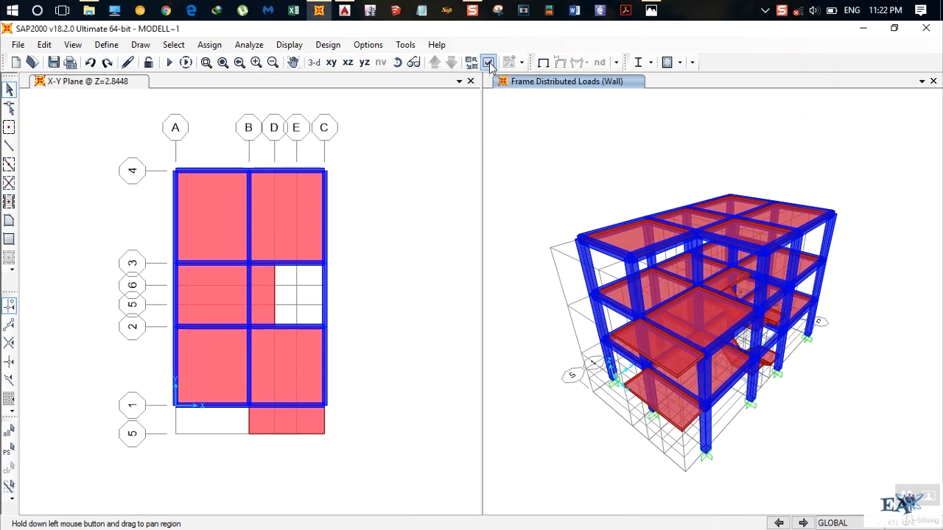
click(488, 62)
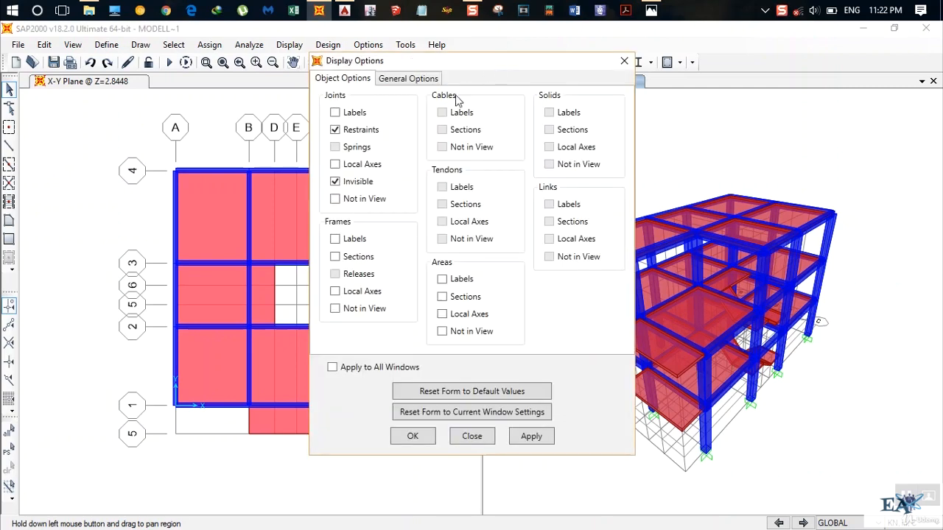
click(410, 78)
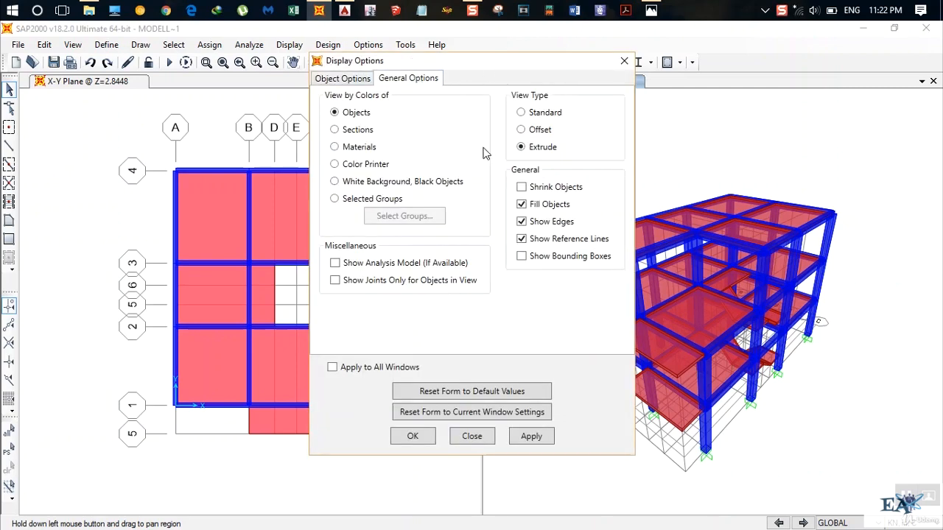
click(521, 113)
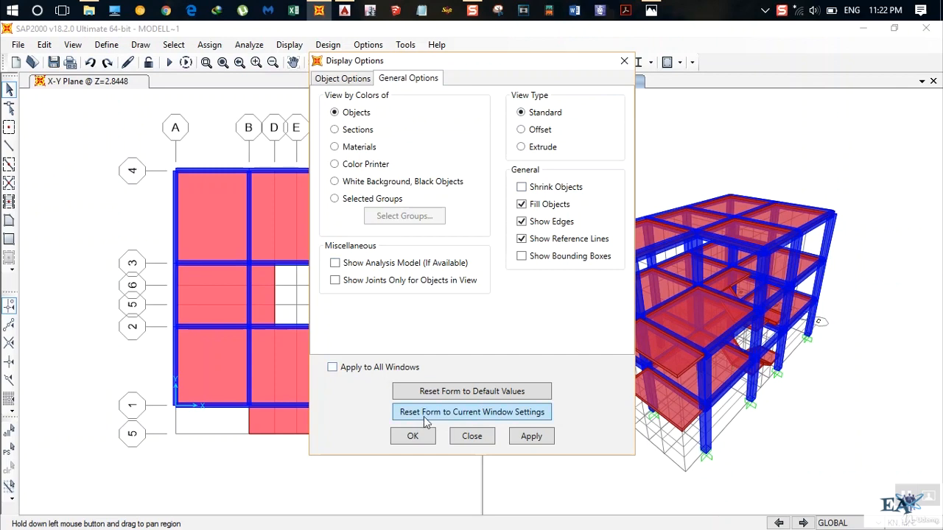
click(413, 436)
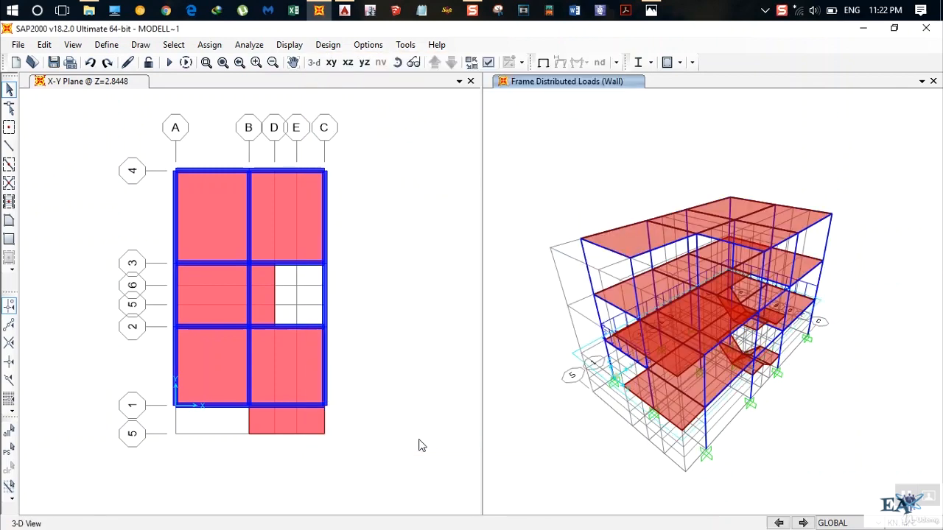
Display the frame objects' span loading forces for the Wall load pattern, with loading values shown, in the 3-D view.
click(296, 46)
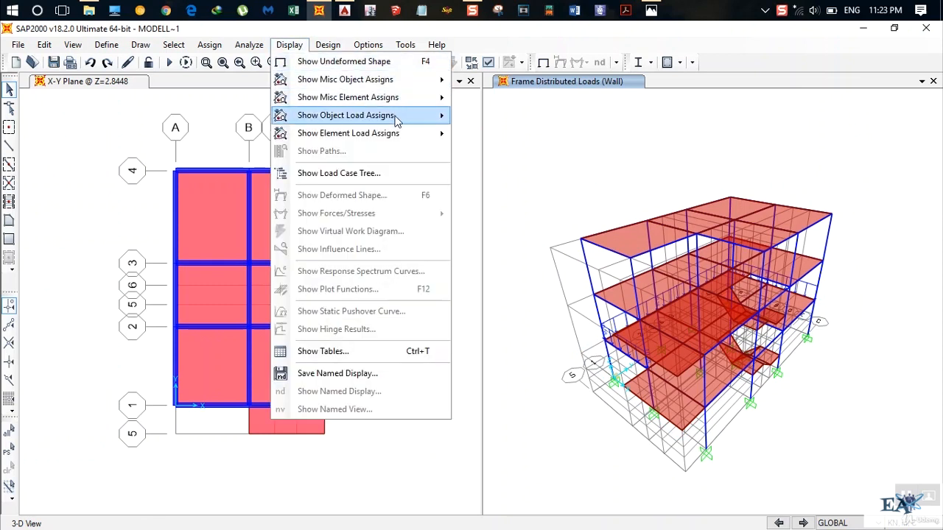
mouse_move(398, 120)
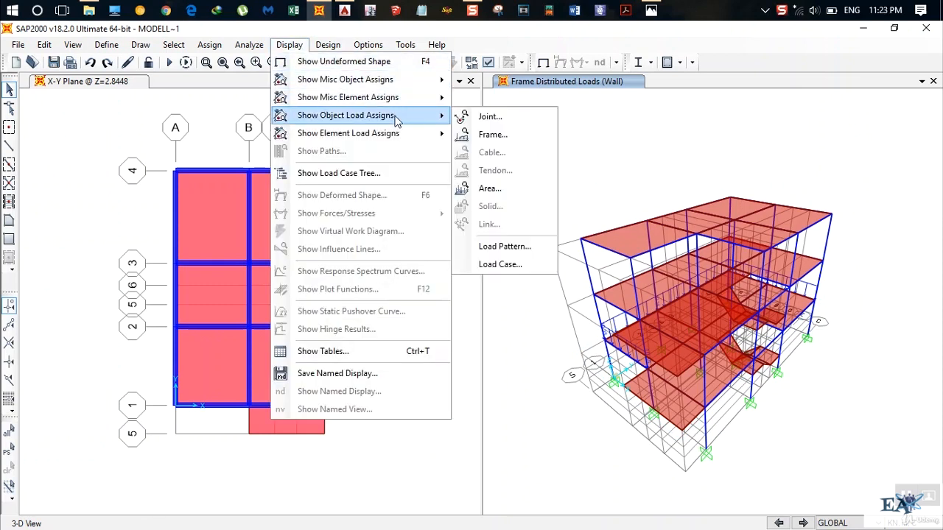
click(502, 144)
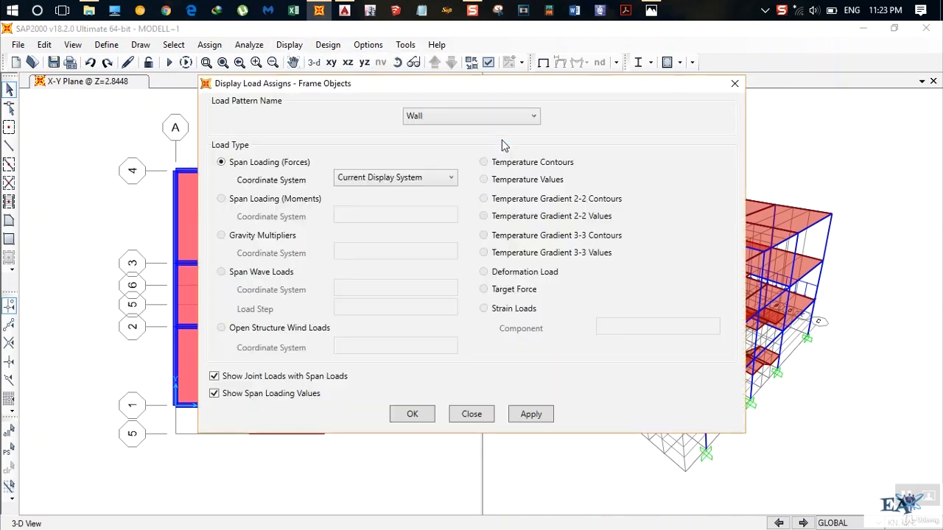
click(442, 117)
click(424, 135)
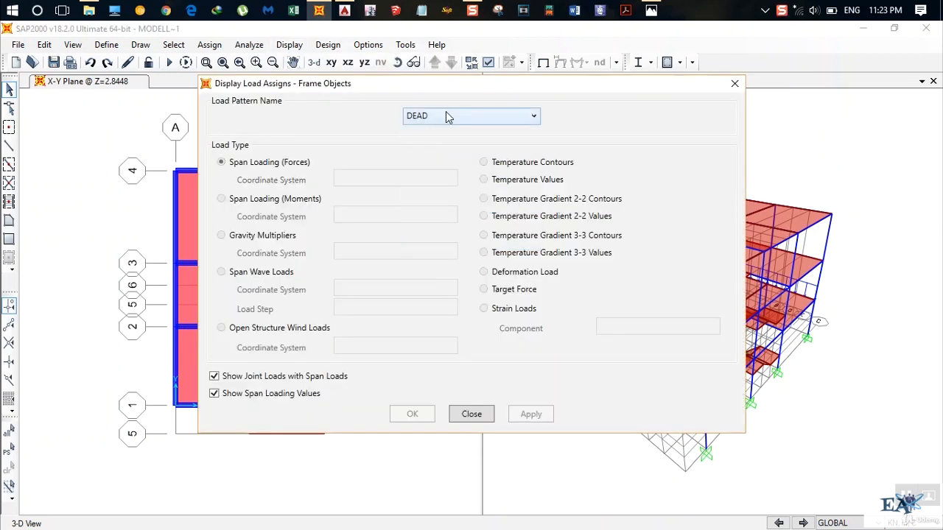
click(445, 111)
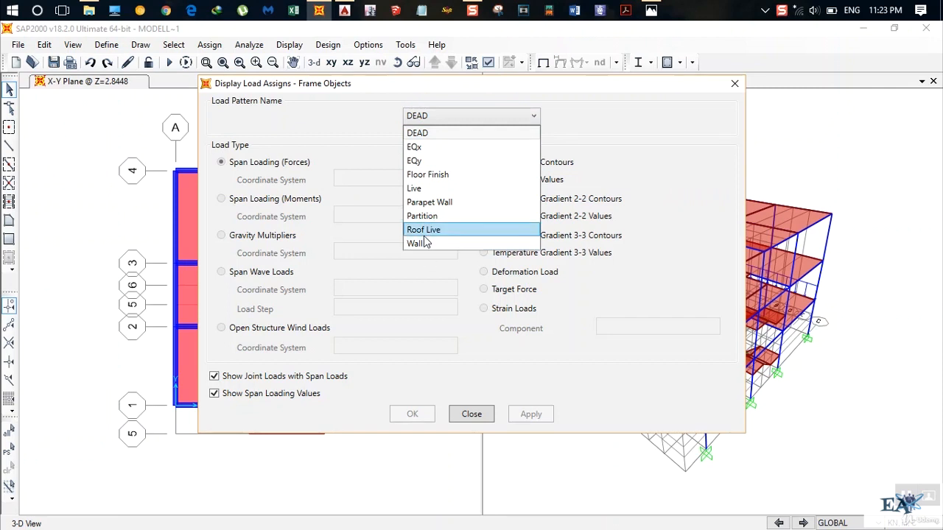
click(423, 230)
click(448, 119)
click(431, 244)
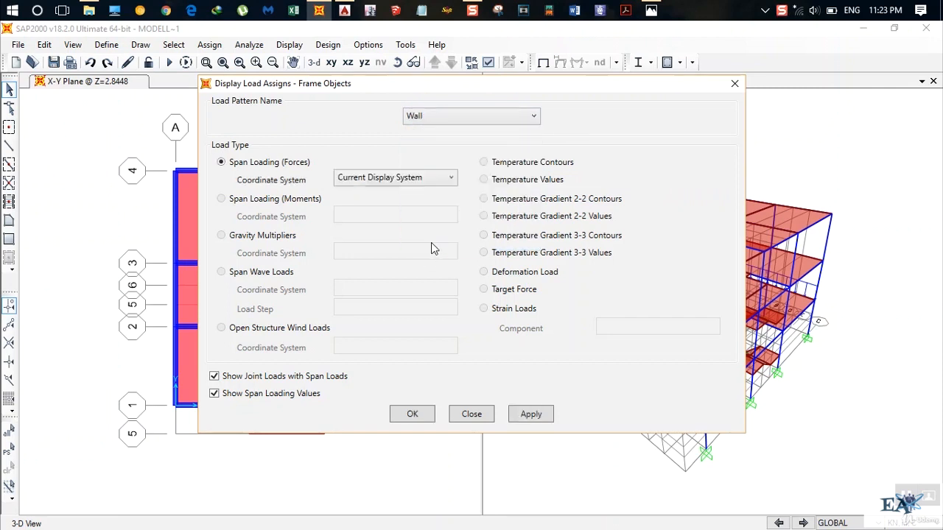
click(418, 416)
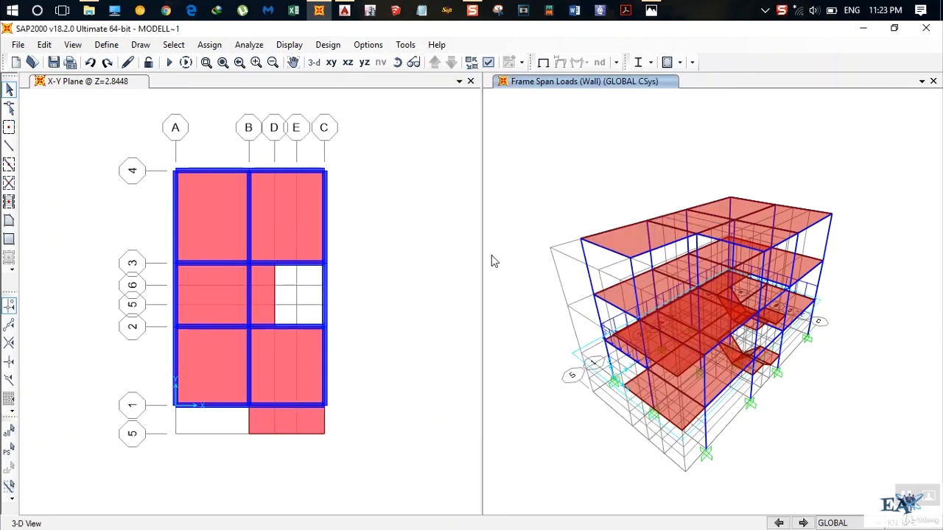
Examine the displayed wall loads on the Z=2.8448 perimeter beams from several sides of the 3-D model.
click(396, 62)
drag(524, 192, 720, 169)
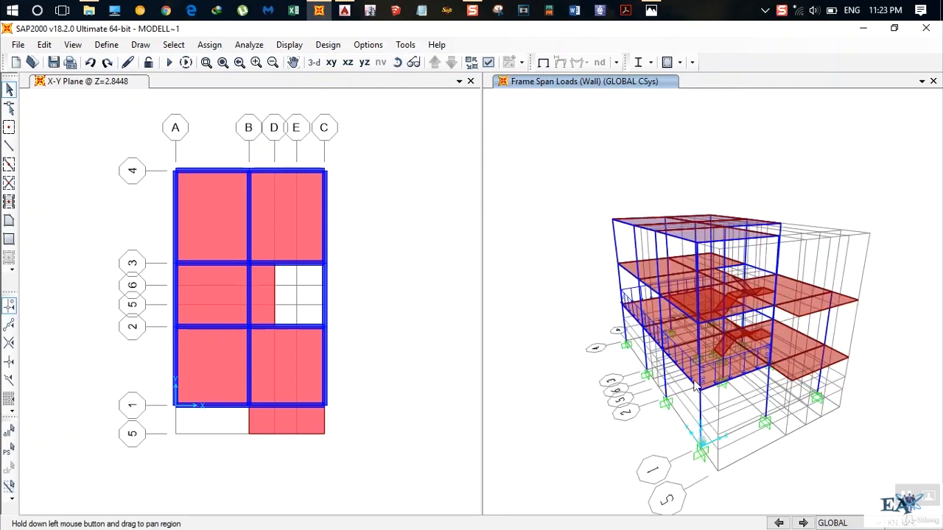
click(394, 62)
mouse_move(521, 179)
mouse_down()
mouse_move(636, 170)
mouse_move(643, 155)
mouse_up()
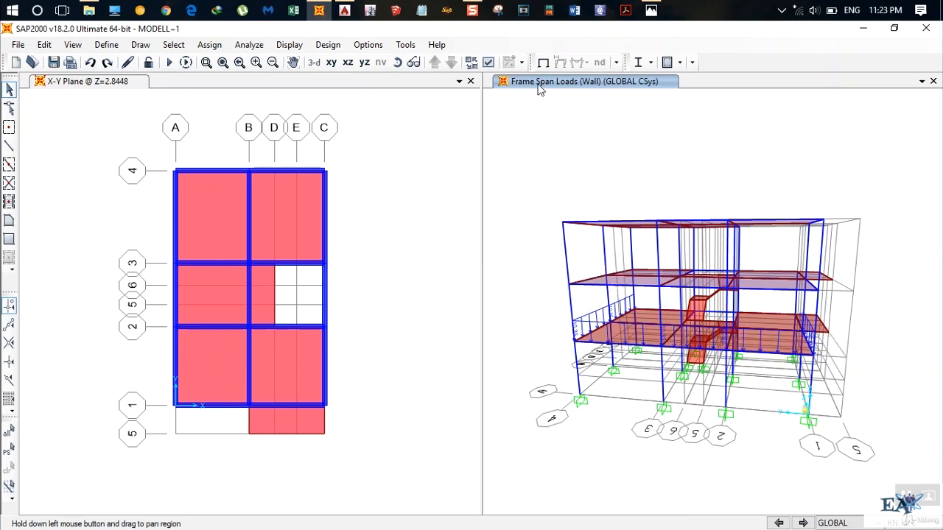
click(395, 62)
mouse_move(521, 134)
mouse_down()
mouse_move(659, 213)
mouse_move(716, 203)
mouse_up()
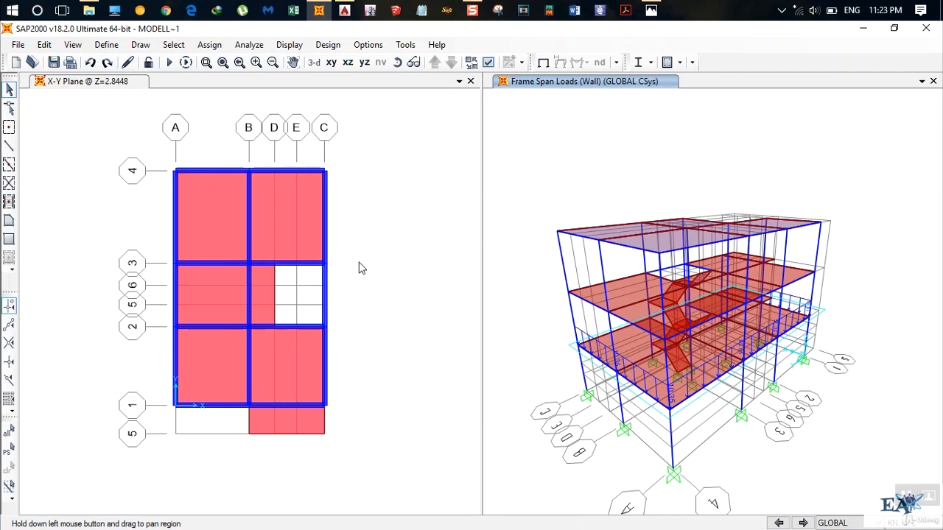
Select the Z=2.8448 plan beams along grid lines 4 and A, plus the beam on grid line 1 between A and B.
click(269, 168)
click(208, 173)
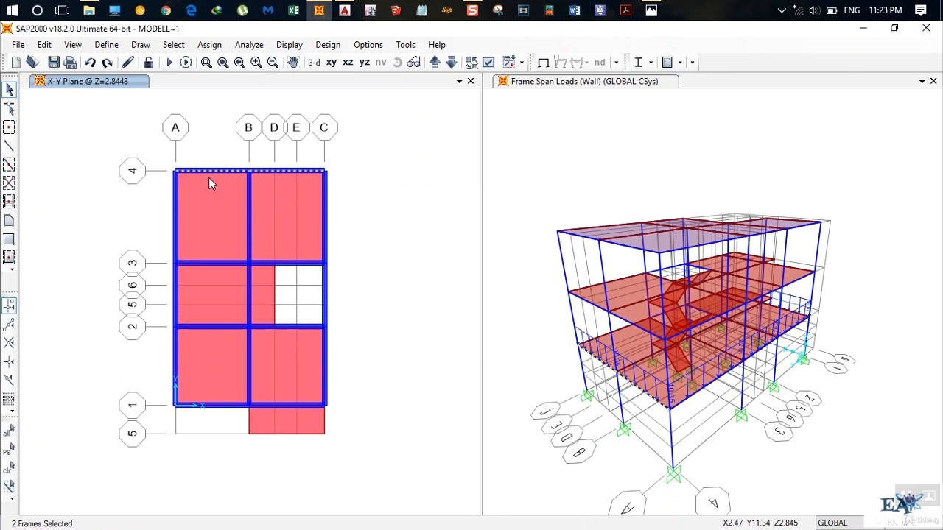
click(176, 229)
click(176, 295)
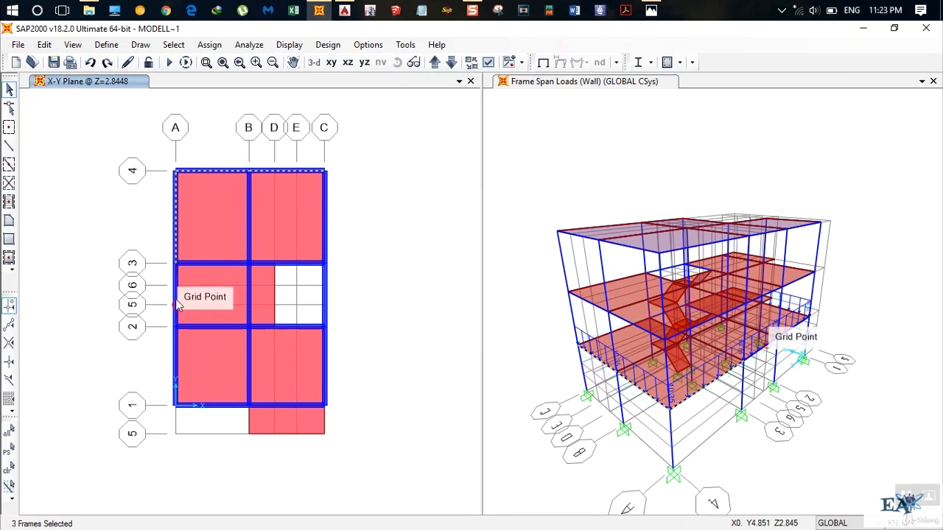
click(176, 368)
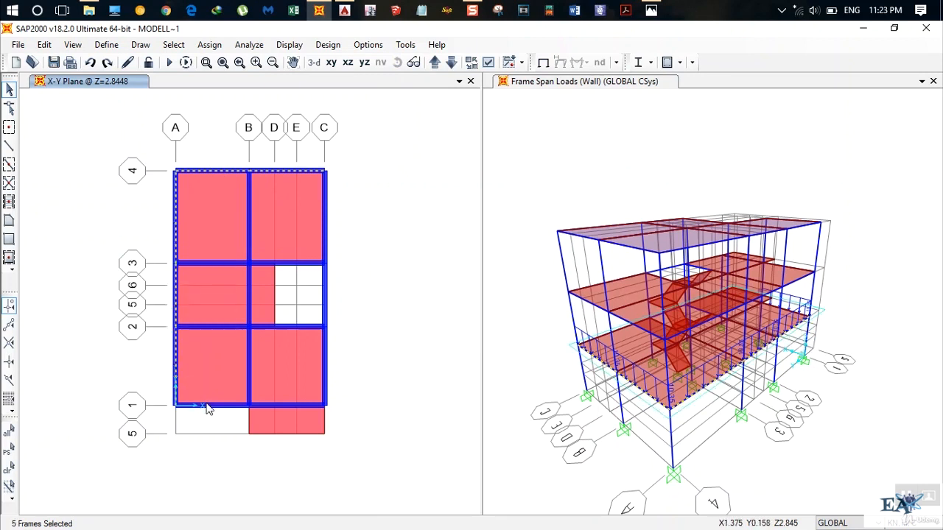
click(212, 381)
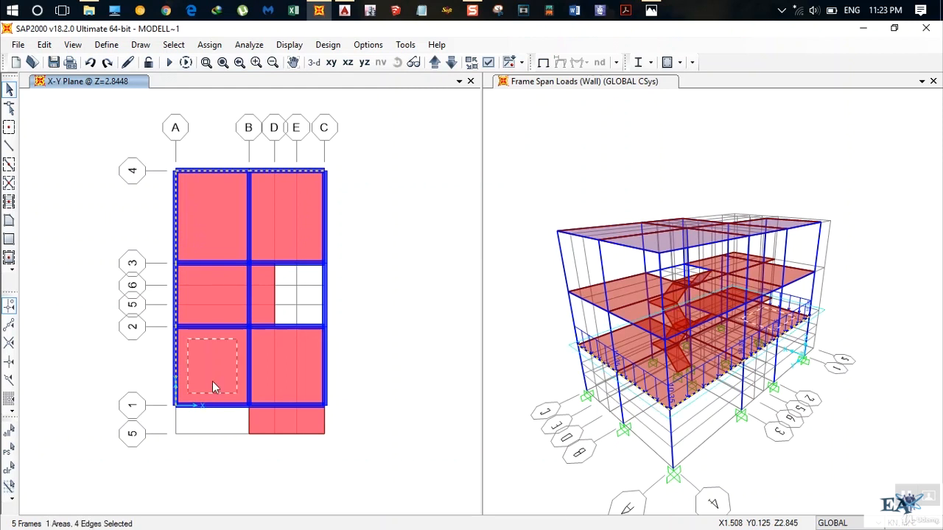
click(212, 380)
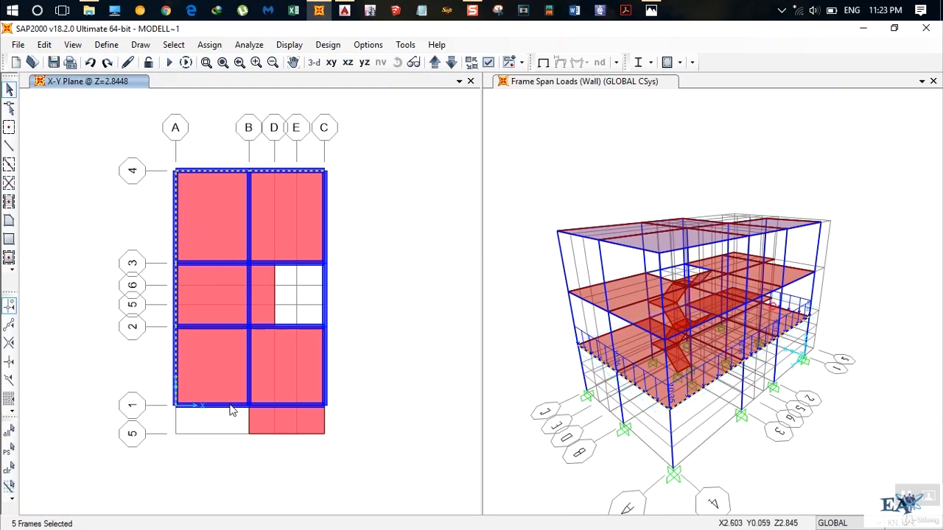
click(233, 405)
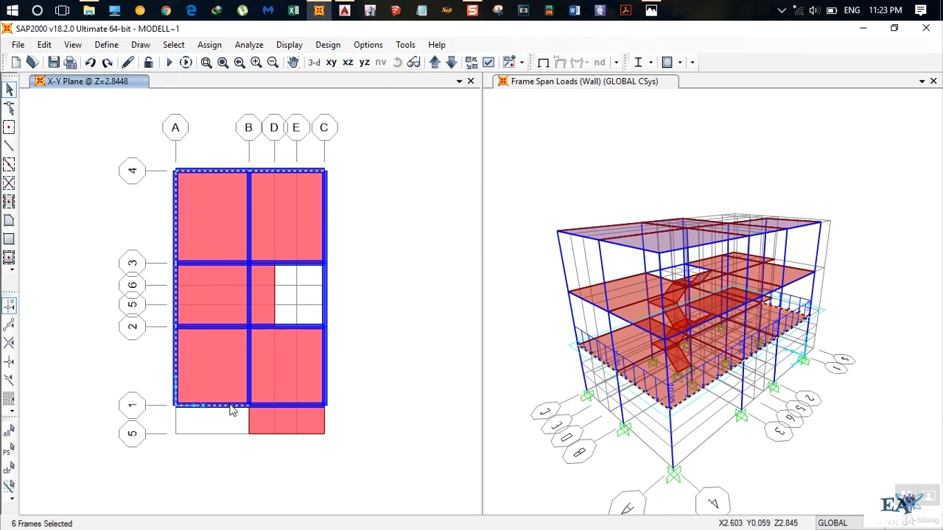
Start a distributed frame load assignment for the selected beams under the Wall pattern, set to replace existing loads.
click(203, 46)
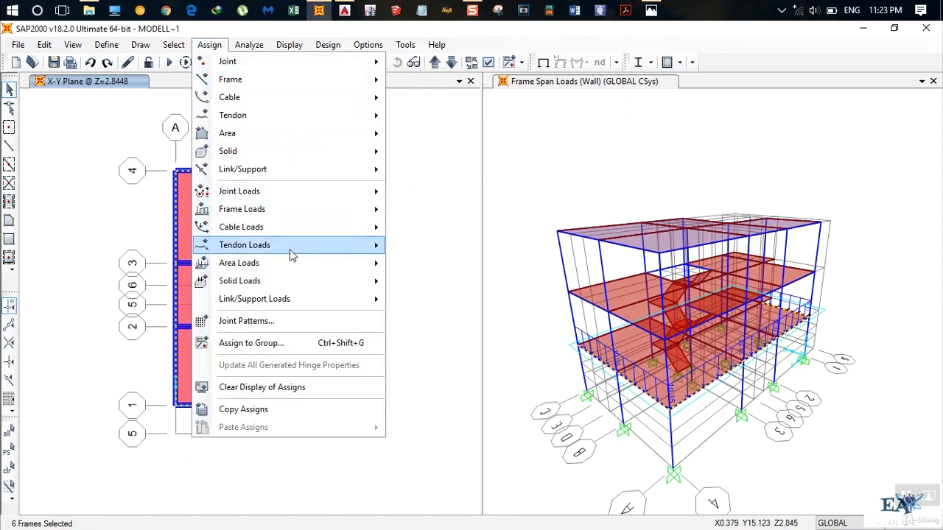
mouse_move(329, 207)
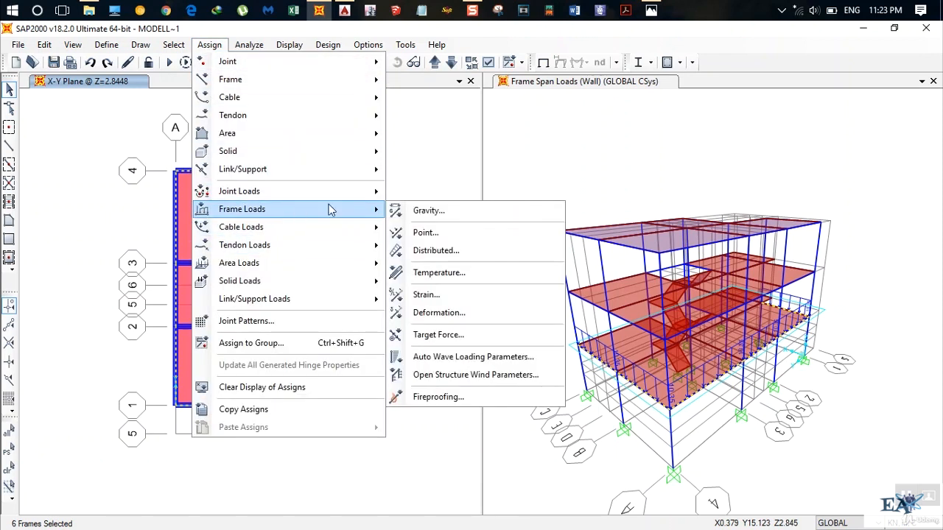
click(431, 253)
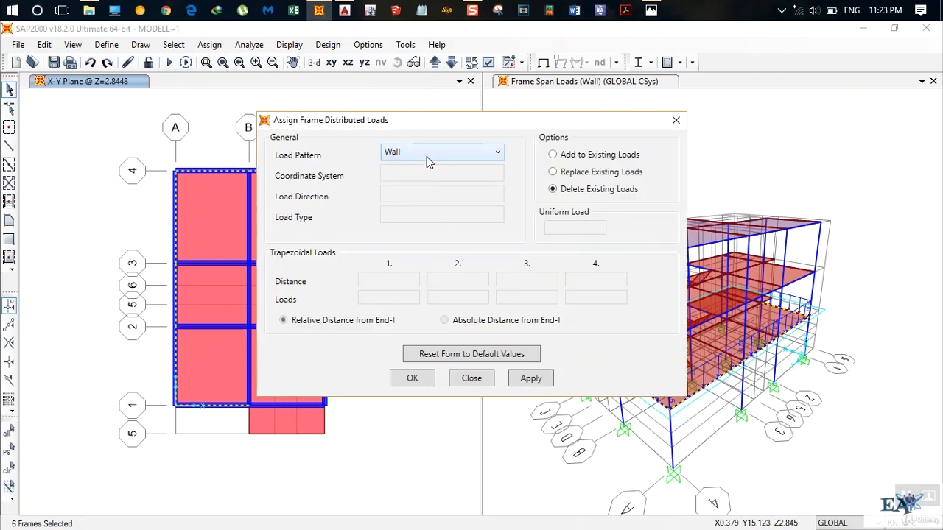
click(552, 172)
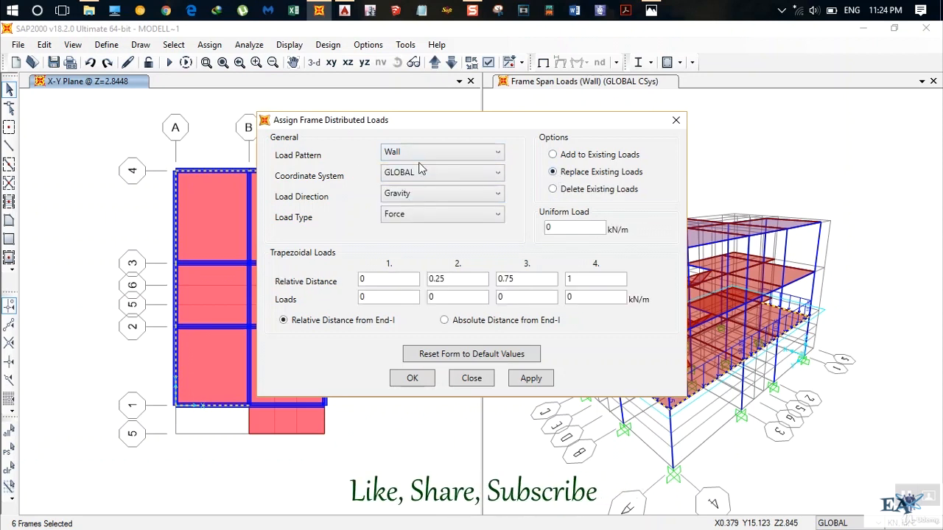
Enter the uniform load expression 19.2*0.23*(2.85-0.5) with a trailing multiplication sign for one more factor.
double_click(566, 230)
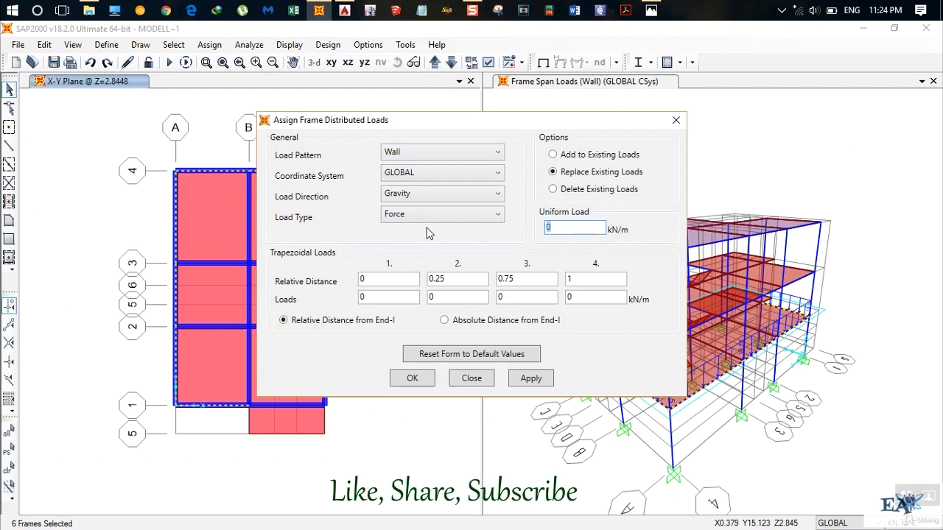
text(19.2)
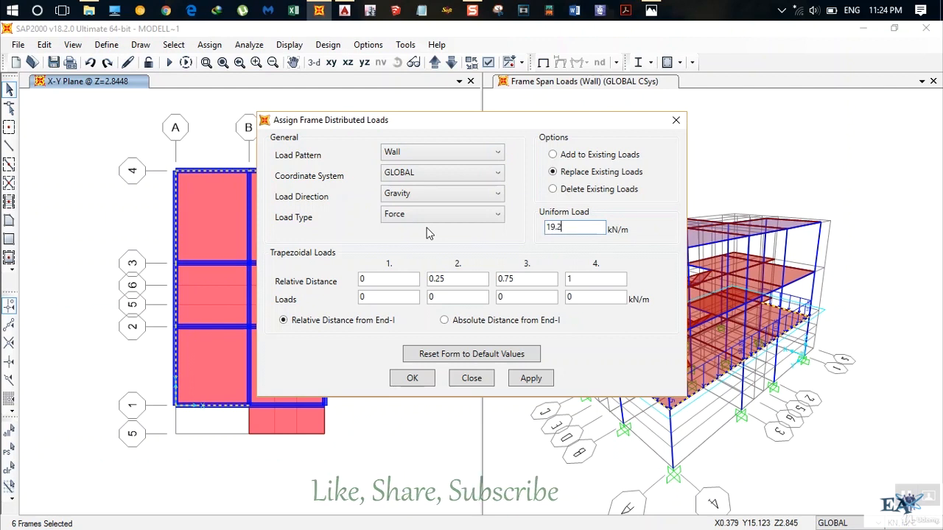
text(*)
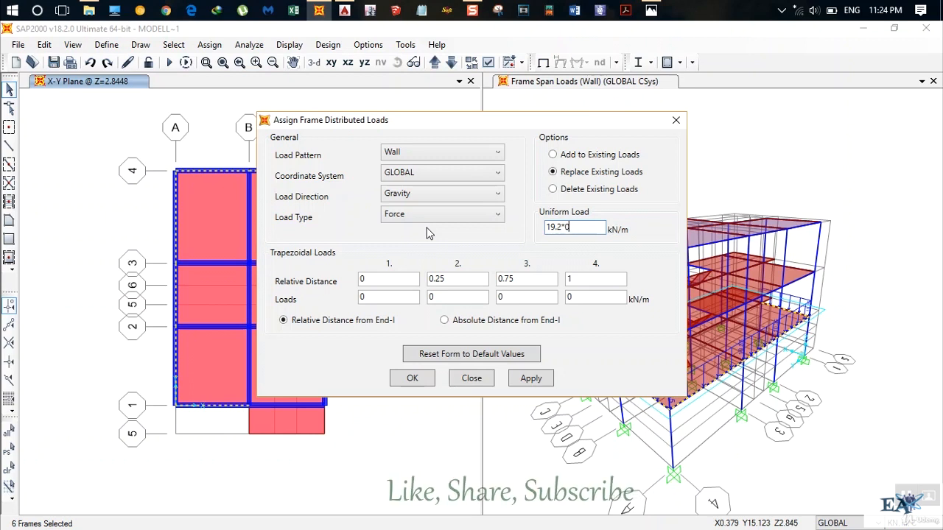
text(0.23)
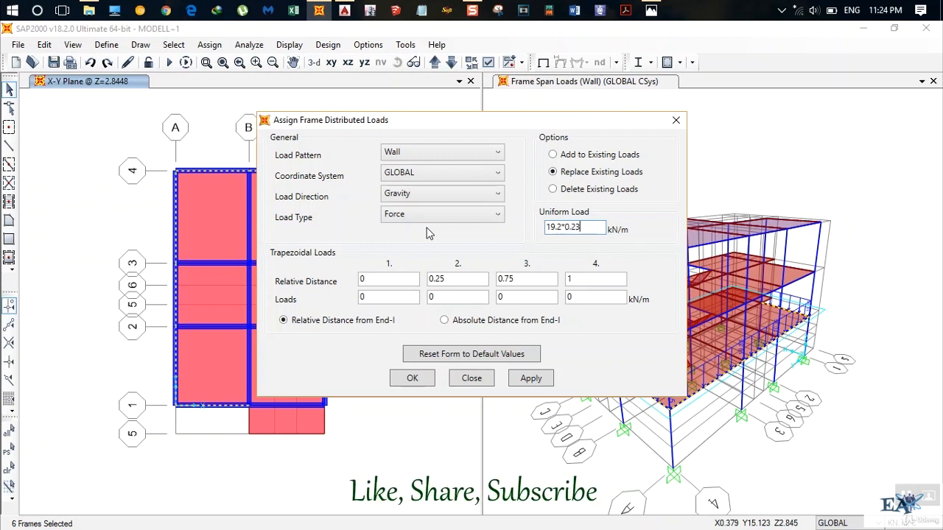
text(*2.)
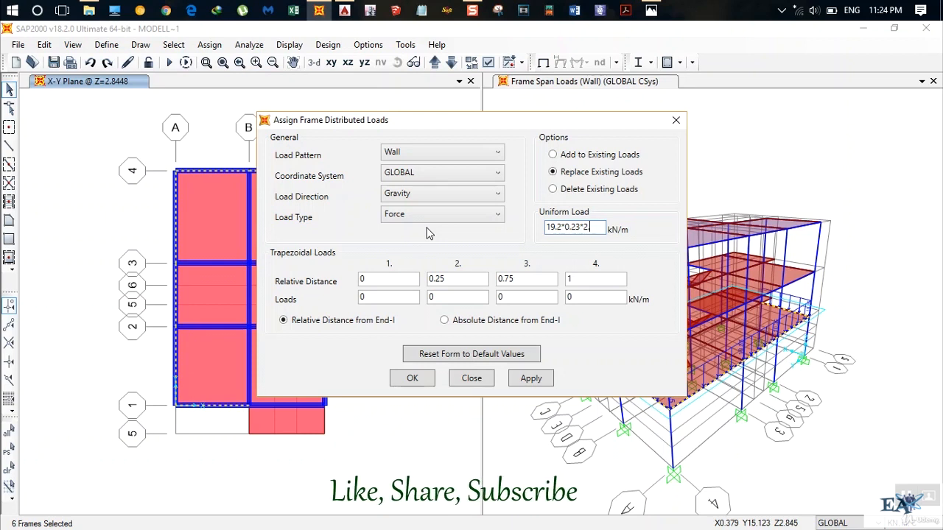
text(85)
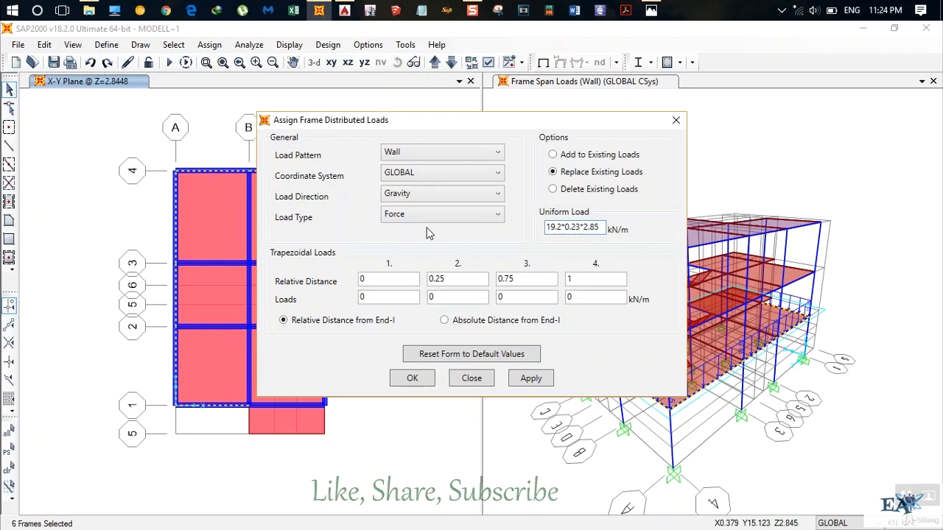
key(Left)
key(Left)
key(Left)
key(Left)
text(()
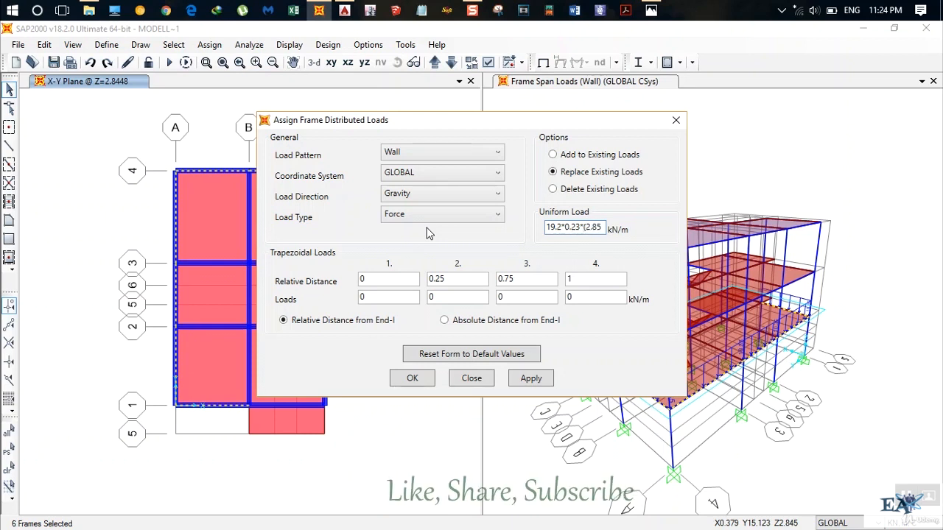
key(End)
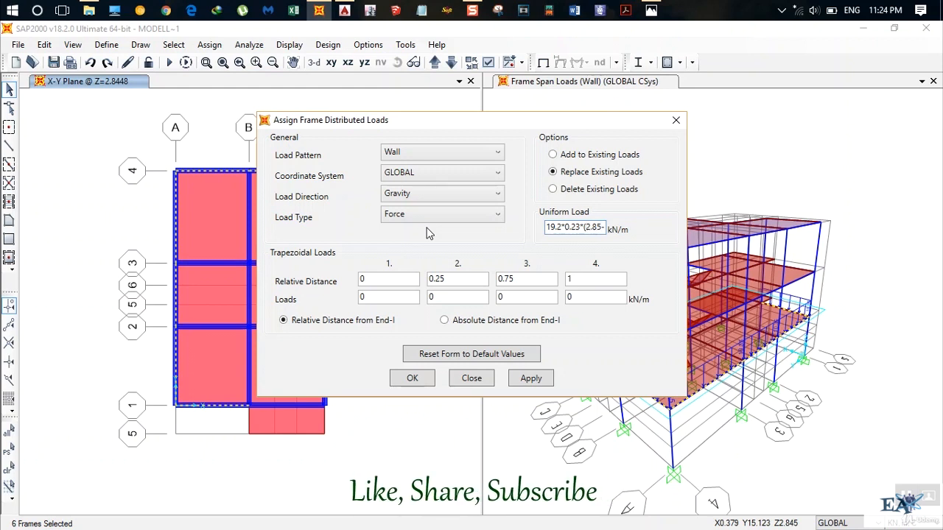
text(-0.5)
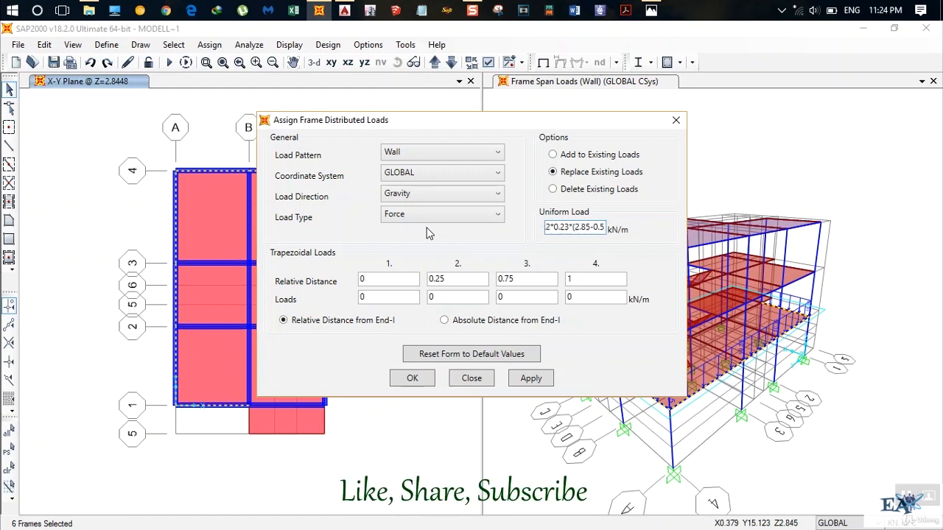
text())
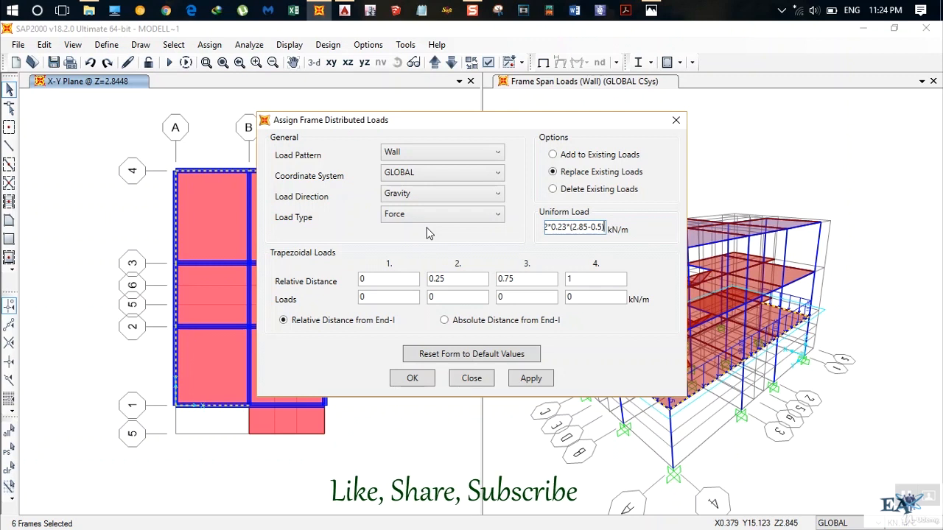
text(*)
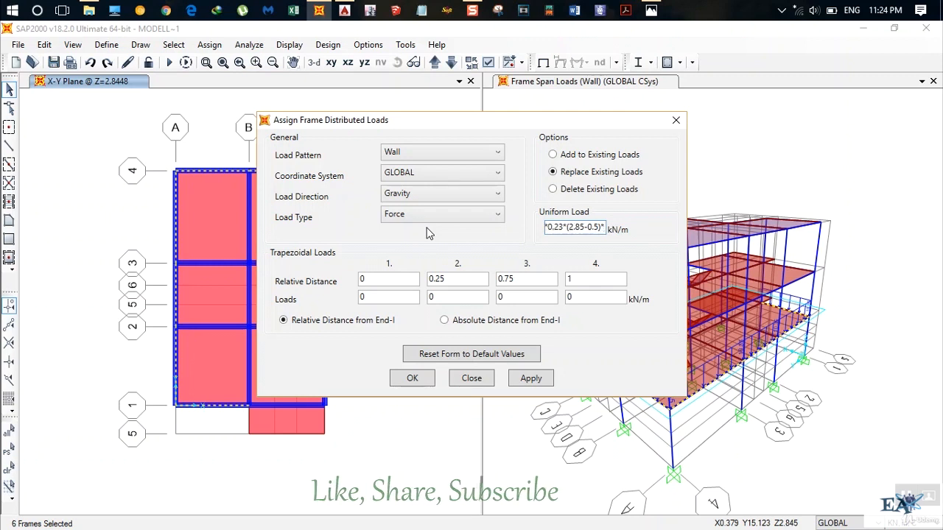
Switch to AutoCAD to examine the exterior walls and window openings on the floor plans, and return to SAP2000.
click(343, 11)
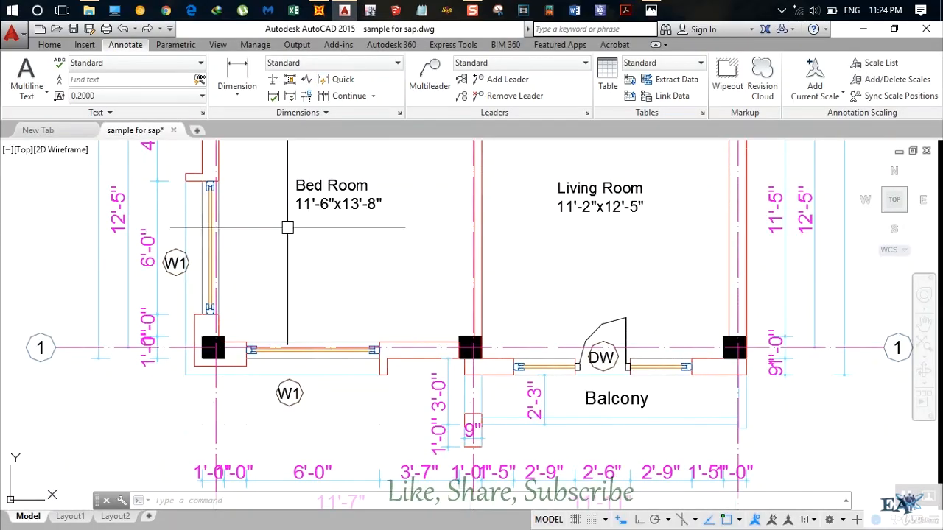
scroll(287, 227, down, 5)
scroll(273, 234, up, 2)
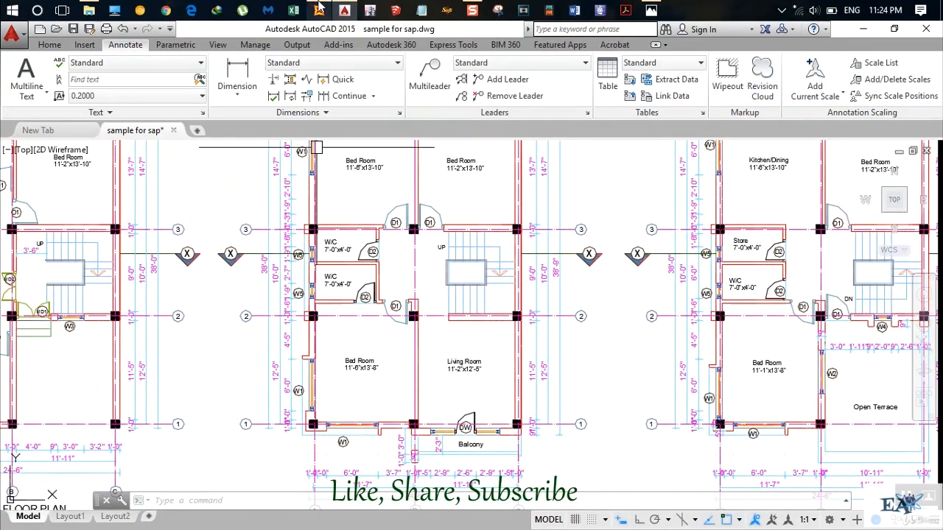
mouse_move(319, 9)
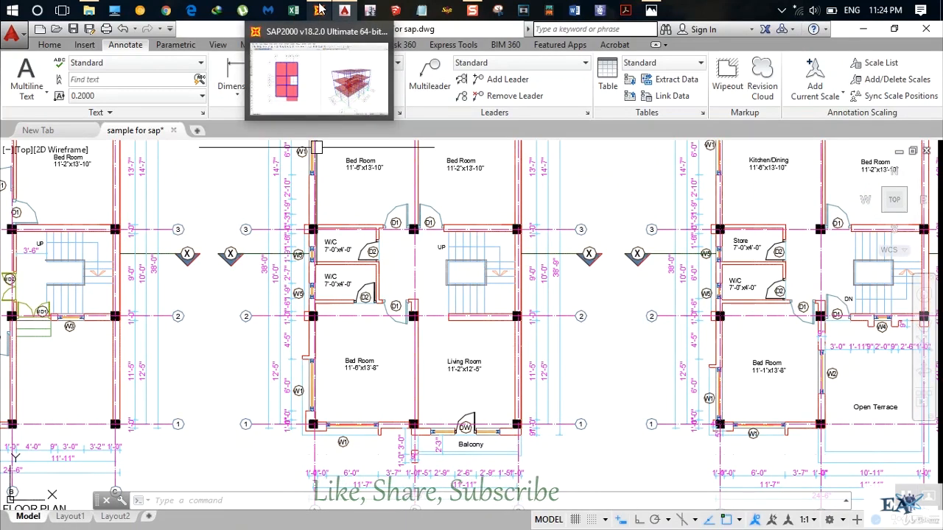
click(319, 8)
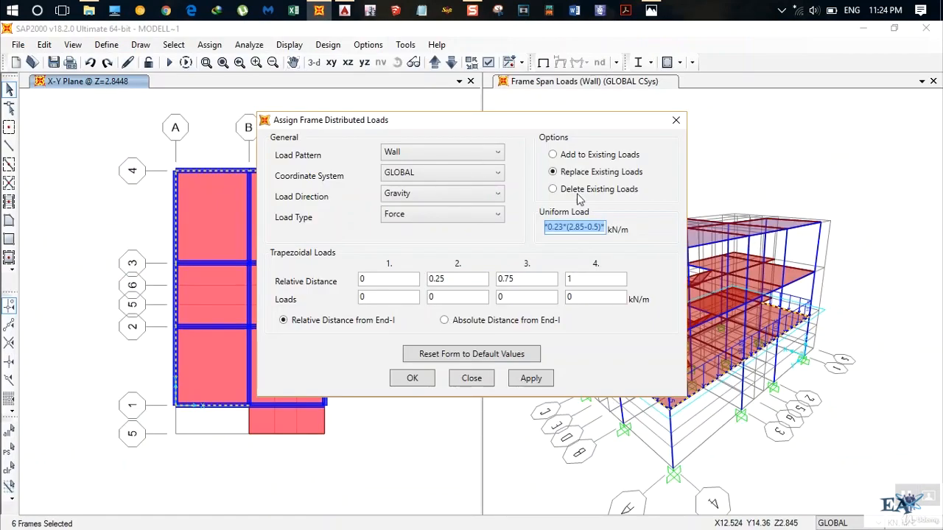
Complete the uniform load expression with a factor of 0.7 and assign it to the selected exterior beams.
click(604, 229)
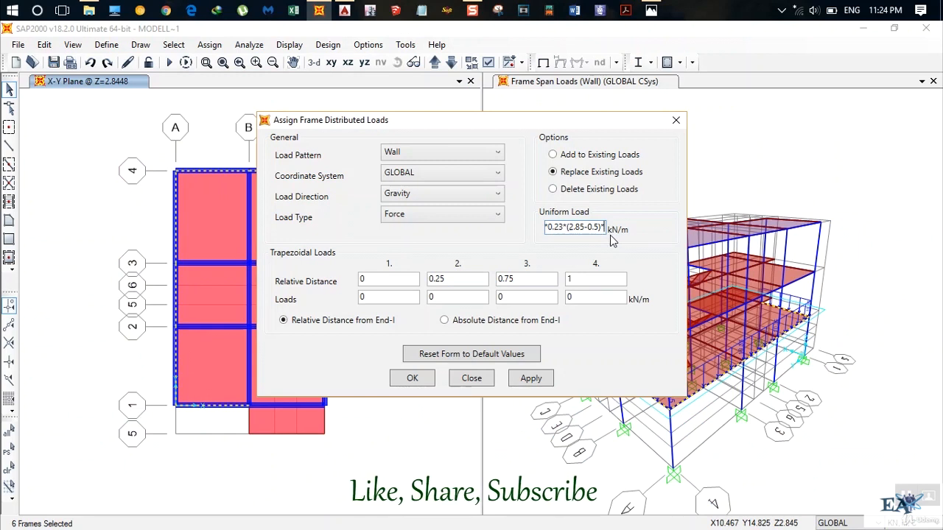
text(*)
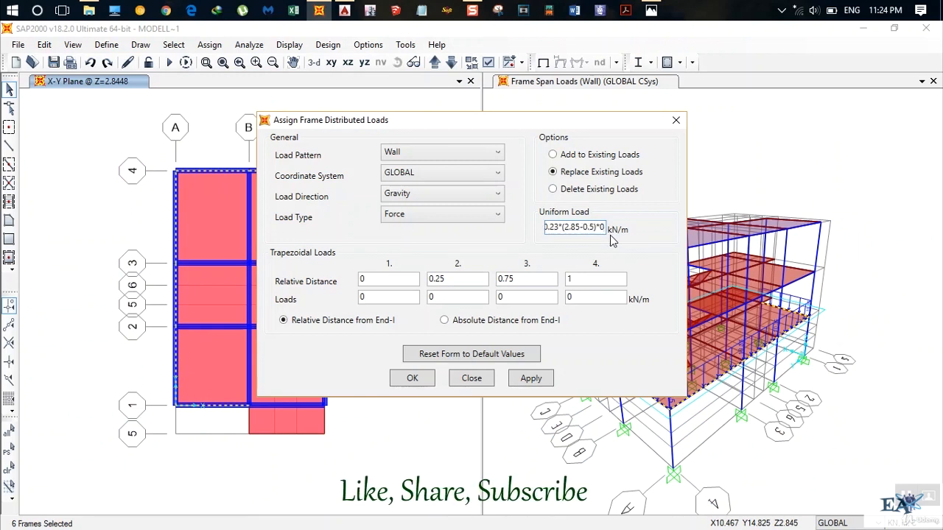
text(0.7)
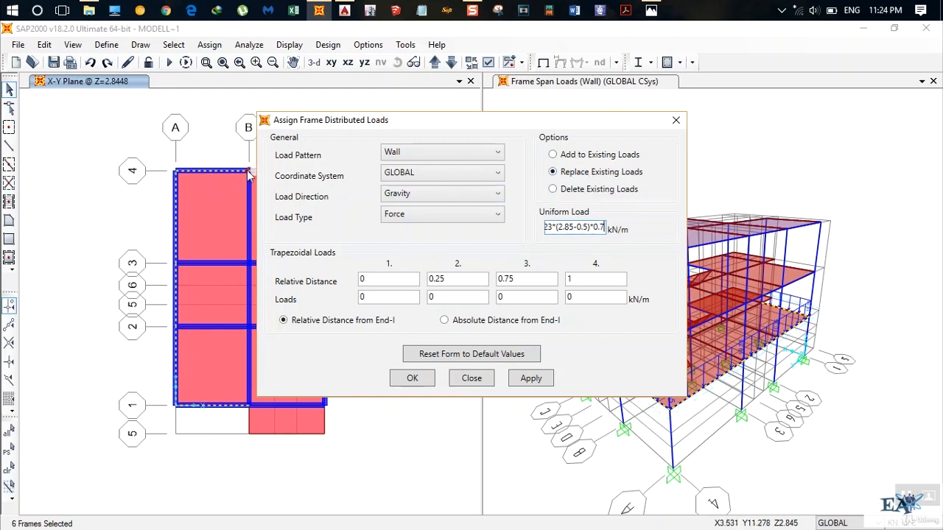
click(520, 384)
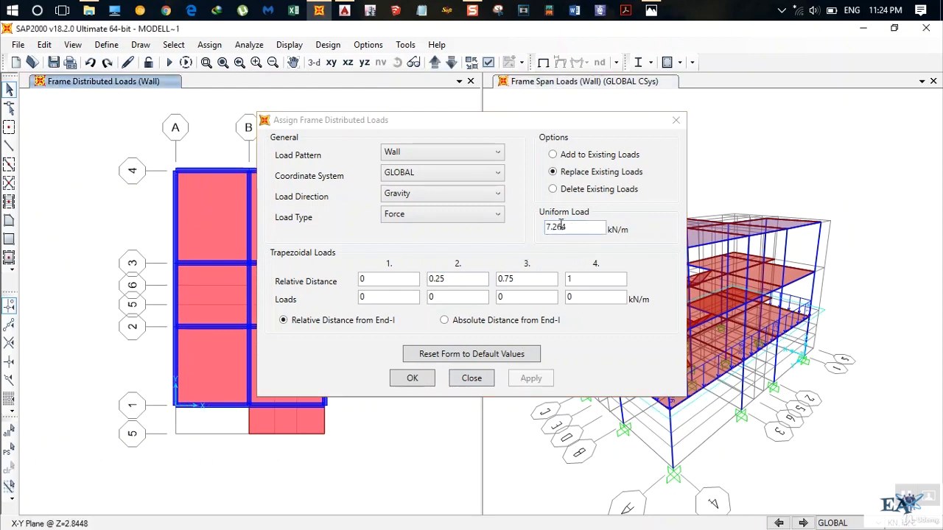
click(412, 378)
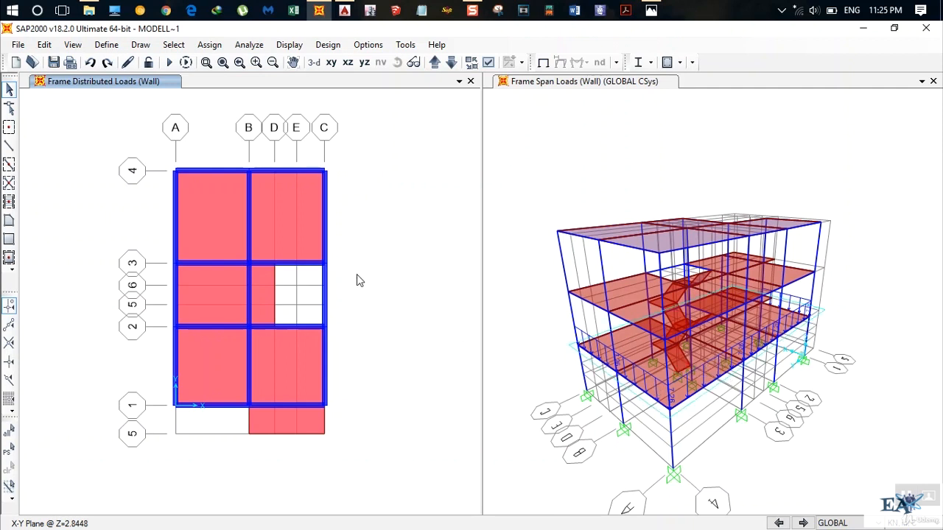
Select the grid line C beams between 3 and 4 and between 1 and 2, and start a distributed frame load assignment.
click(325, 221)
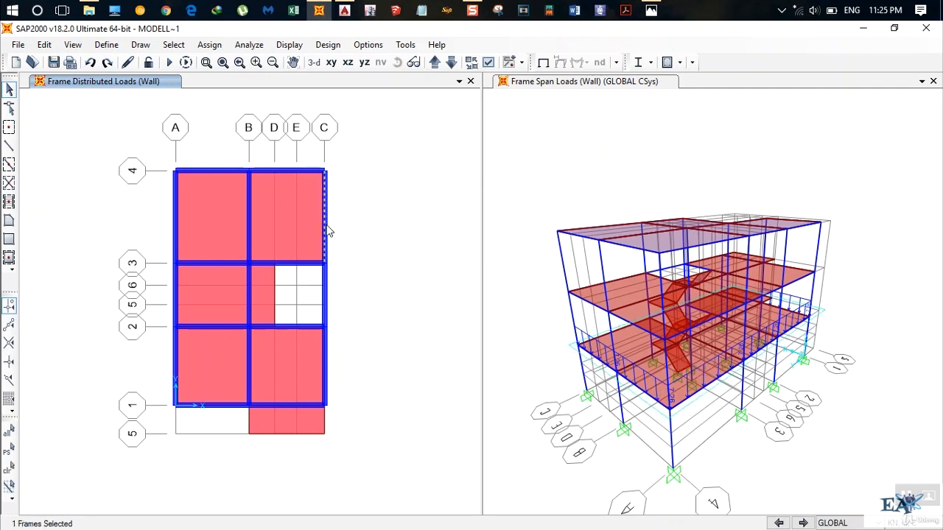
click(326, 366)
click(209, 44)
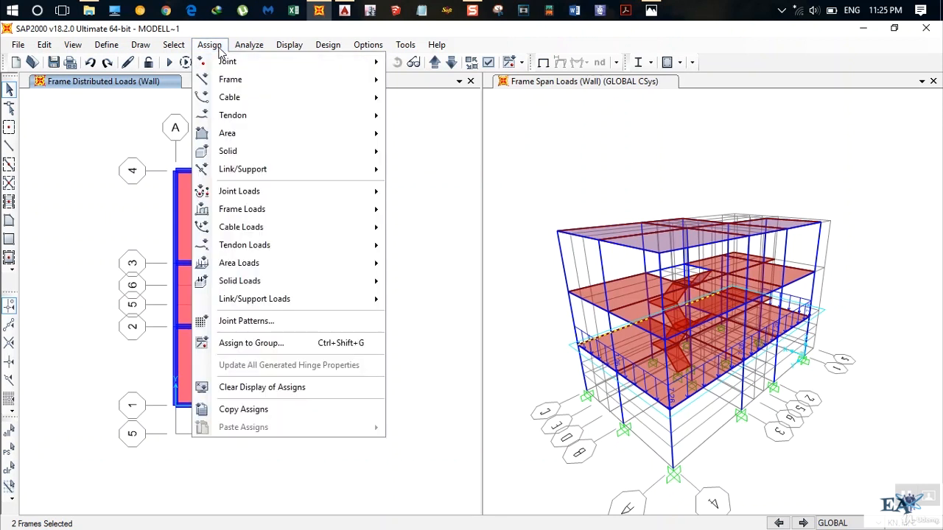
mouse_move(273, 208)
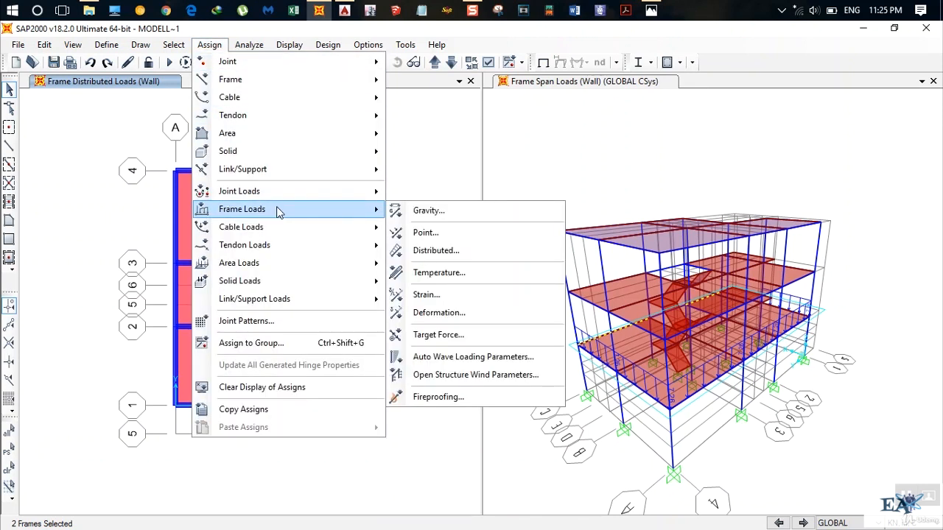
click(443, 249)
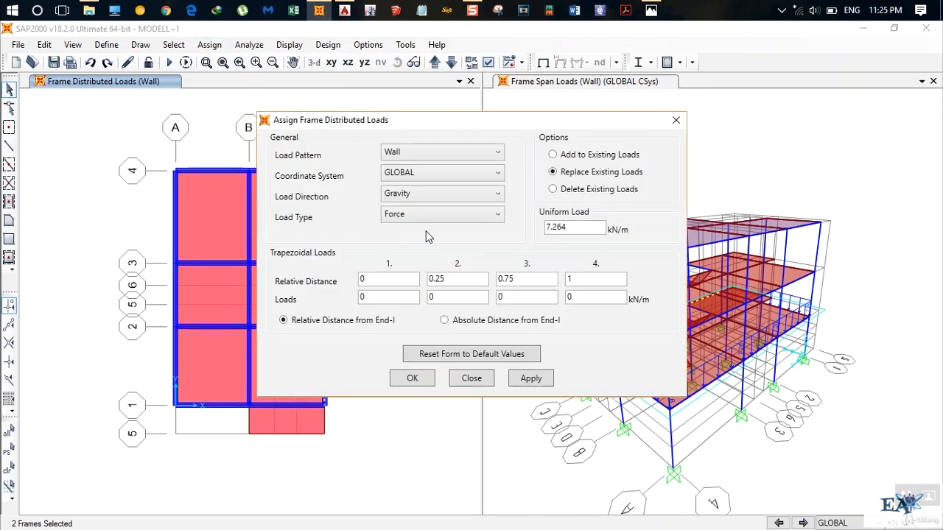
Assign the selected beams a Wall uniform load of 19.2*0.23*(2.85-0.5) kN/m, replacing existing loads.
click(573, 229)
drag(574, 227, 480, 232)
text(19.2*0.23*(2.)
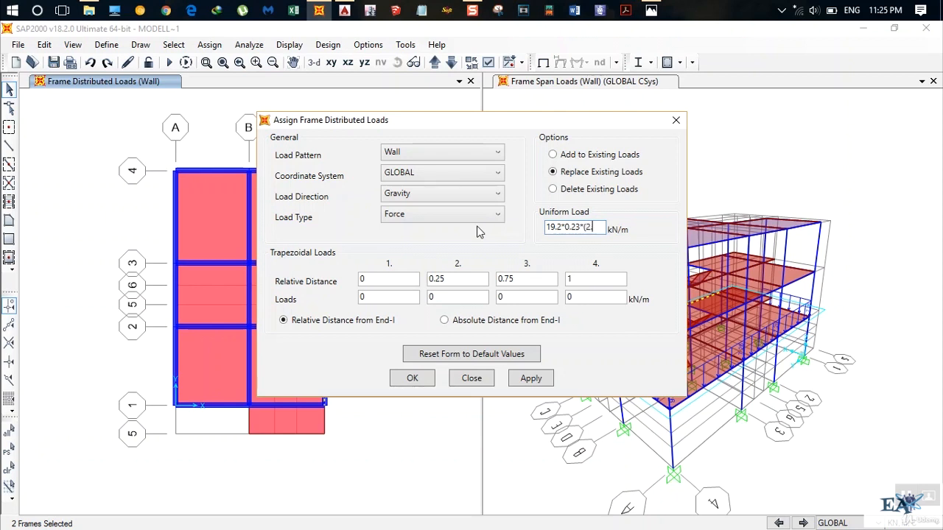
text(-0.5))
click(522, 380)
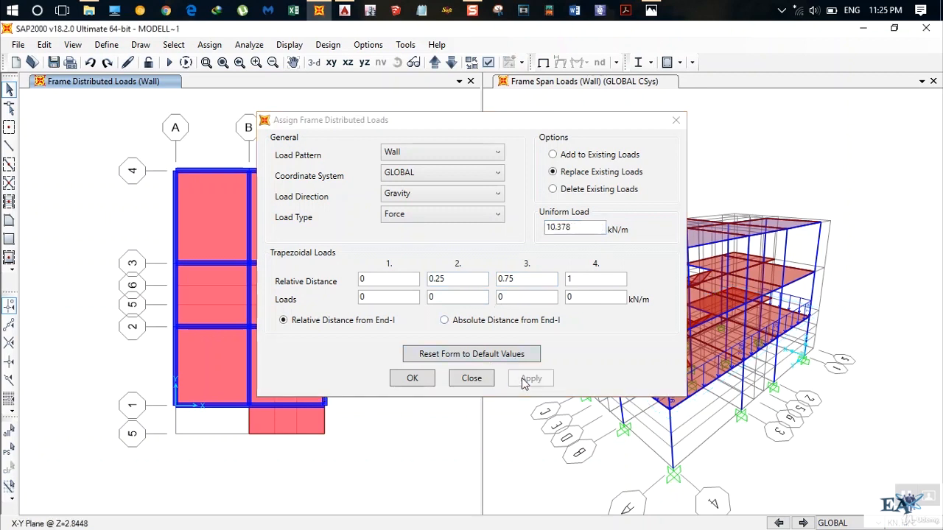
click(413, 377)
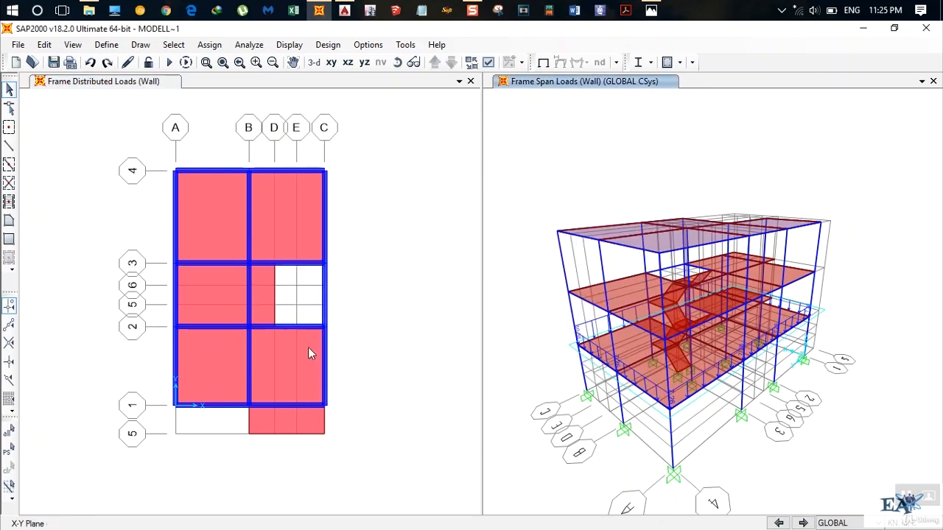
Assign a distributed Wall load of 10.378*0.7 kN/m to the grid line C beam between grid lines 2 and 3.
click(324, 301)
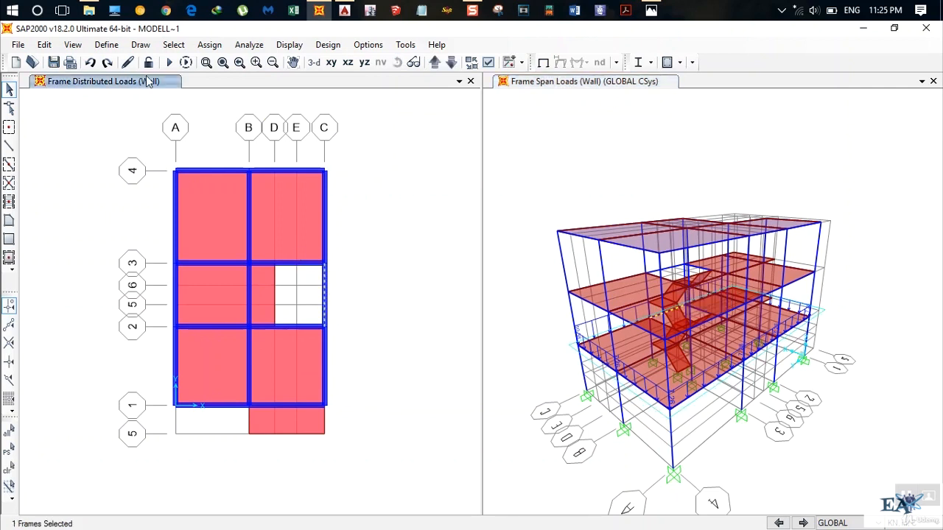
click(209, 45)
mouse_move(347, 195)
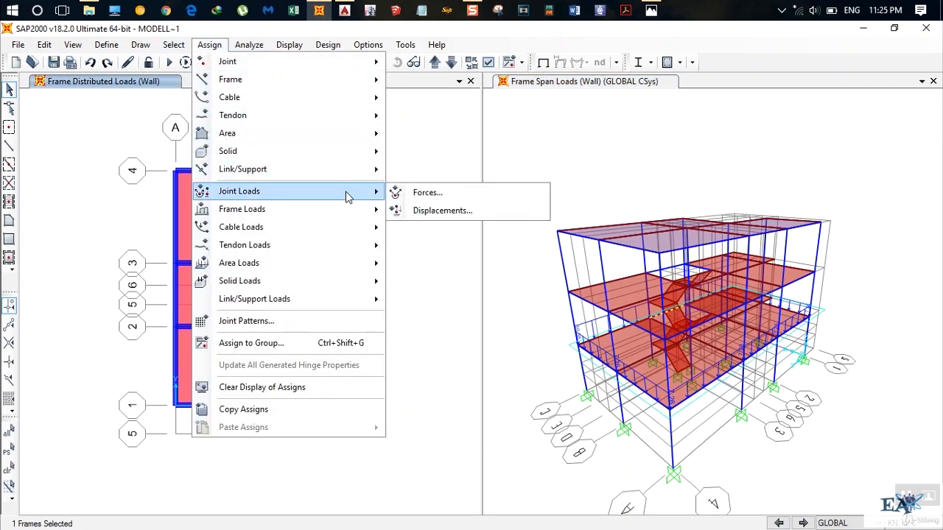
mouse_move(305, 211)
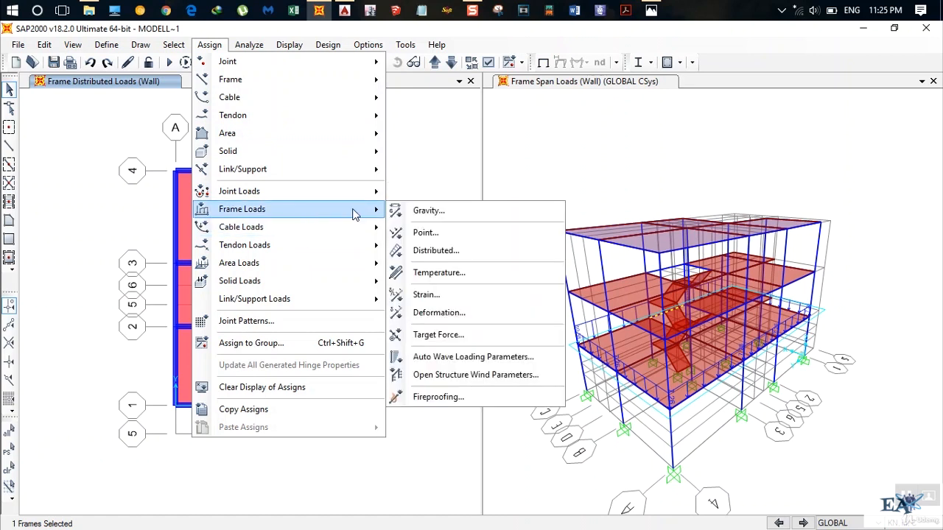
click(436, 251)
click(578, 230)
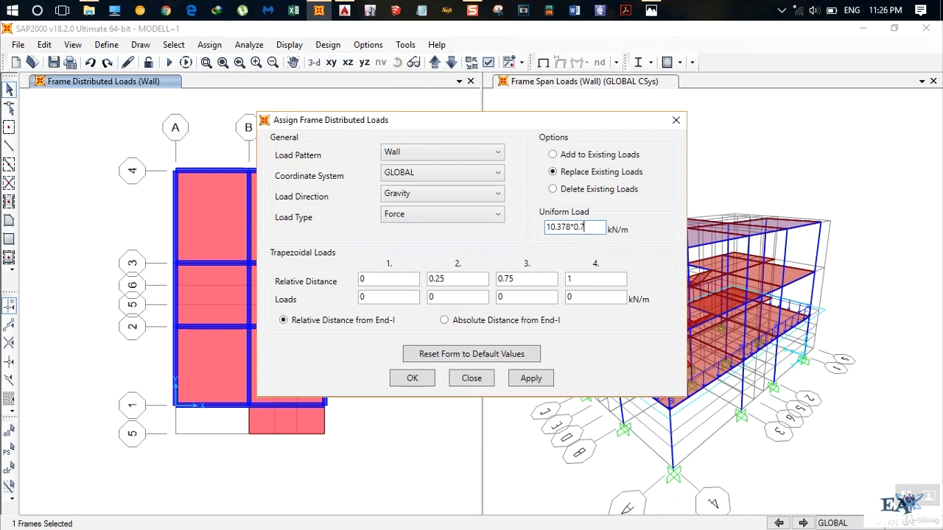
key(Tab)
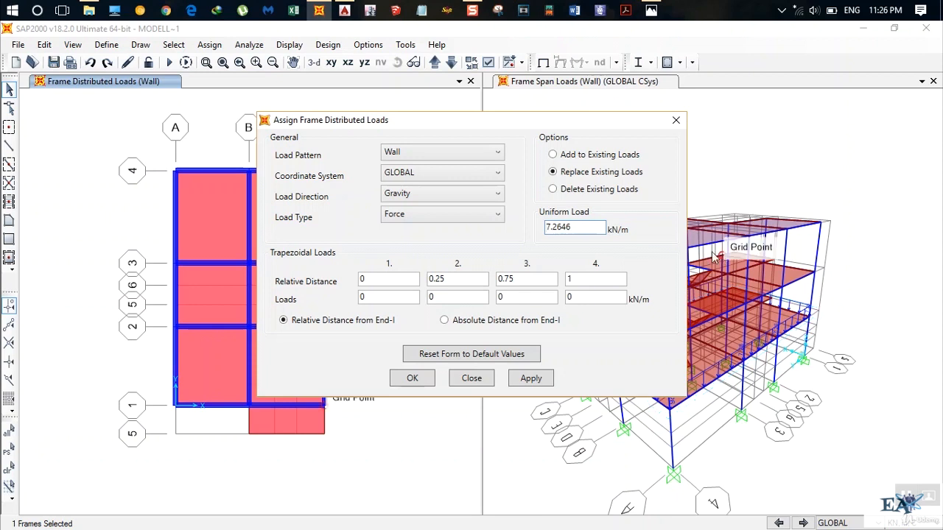
click(529, 378)
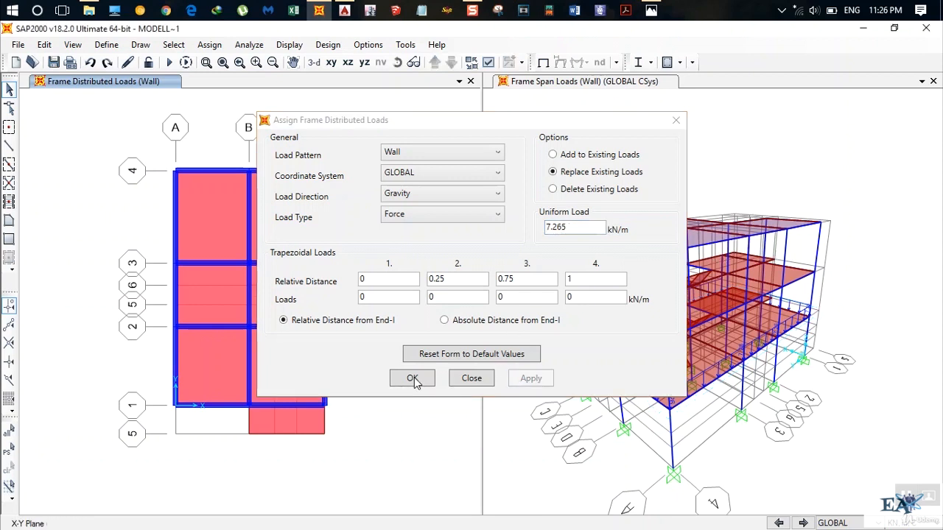
click(413, 378)
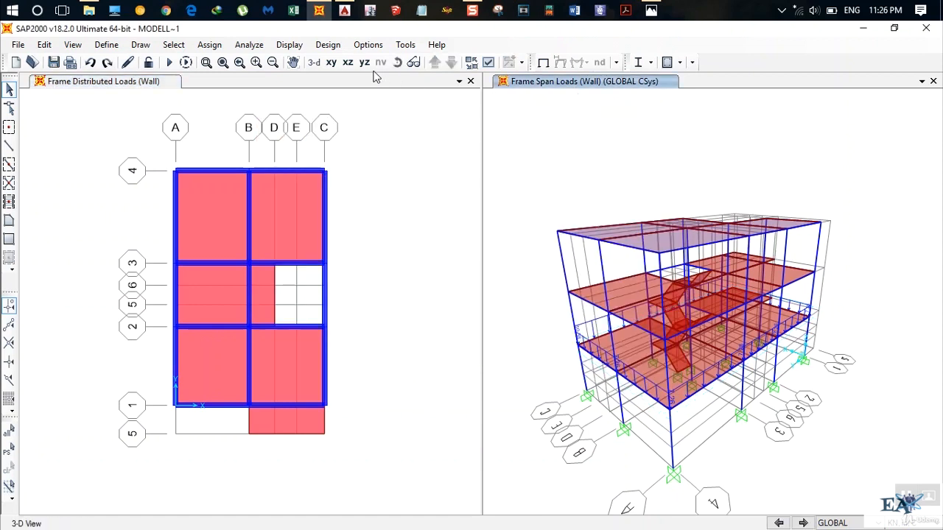
Examine the balcony side of the 3D model, check the balcony on the AutoCAD first floor plan, and return to SAP2000.
click(397, 62)
drag(854, 245, 645, 251)
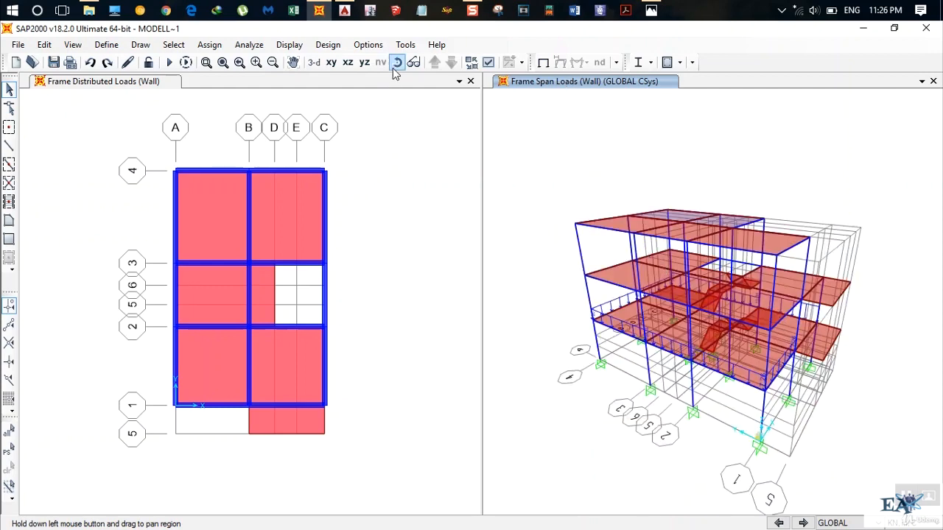
drag(722, 143, 638, 192)
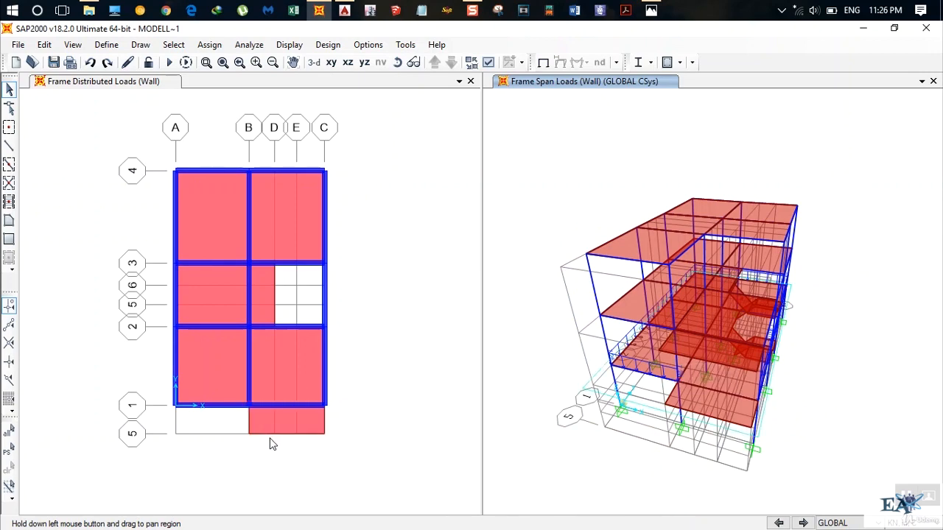
click(344, 10)
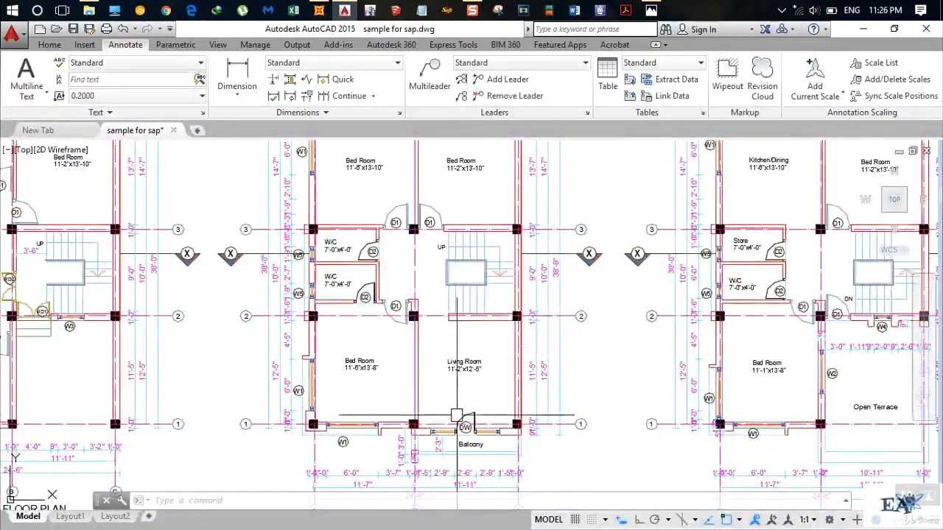
scroll(420, 292, up, 2)
scroll(419, 292, up, 3)
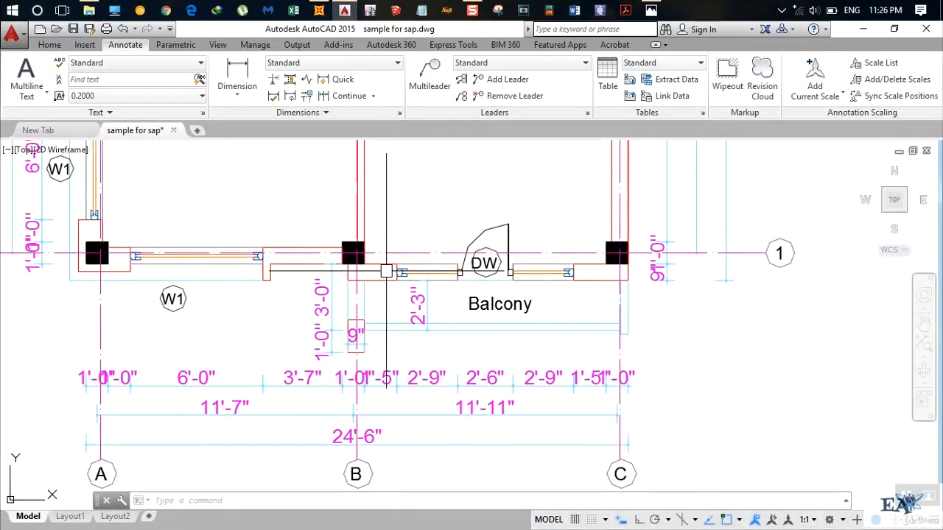
scroll(402, 245, down, 2)
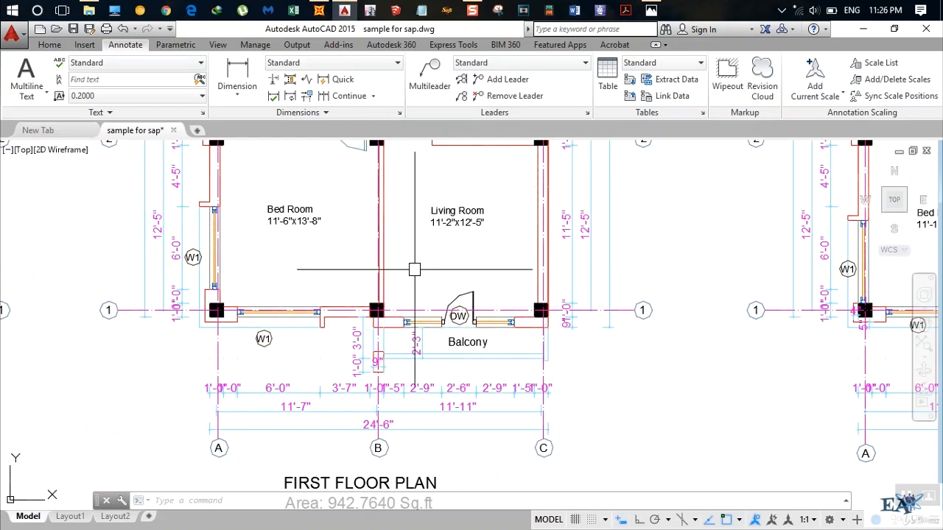
click(319, 11)
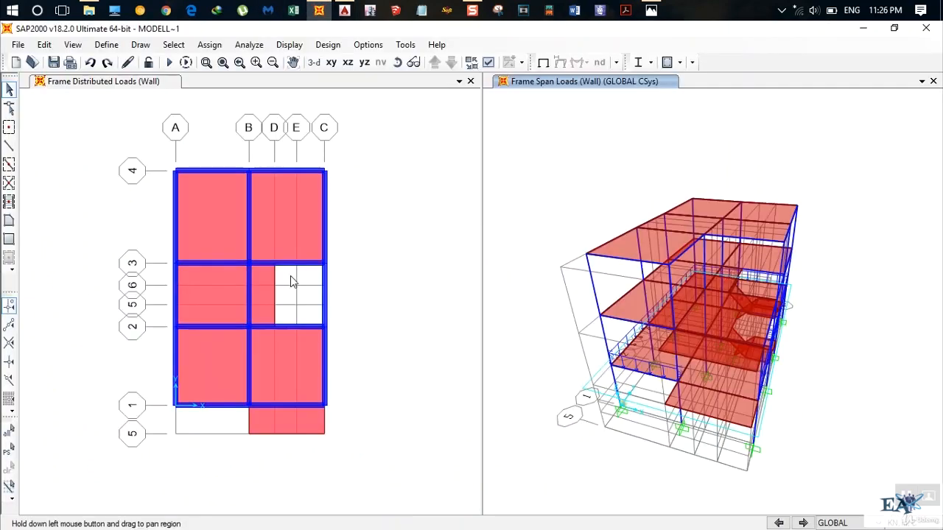
Select the balcony slab between grid lines 1 and 5 from B to C, and inspect its area information.
click(277, 431)
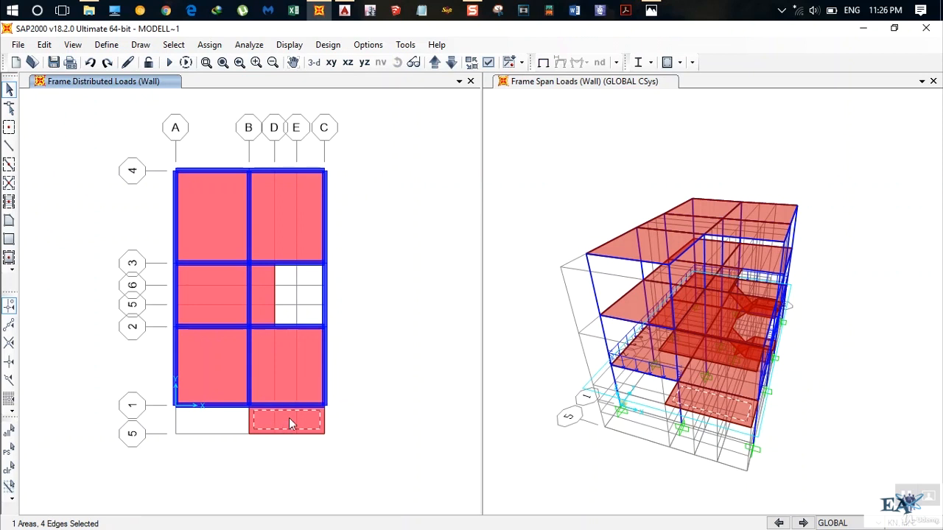
right_click(283, 422)
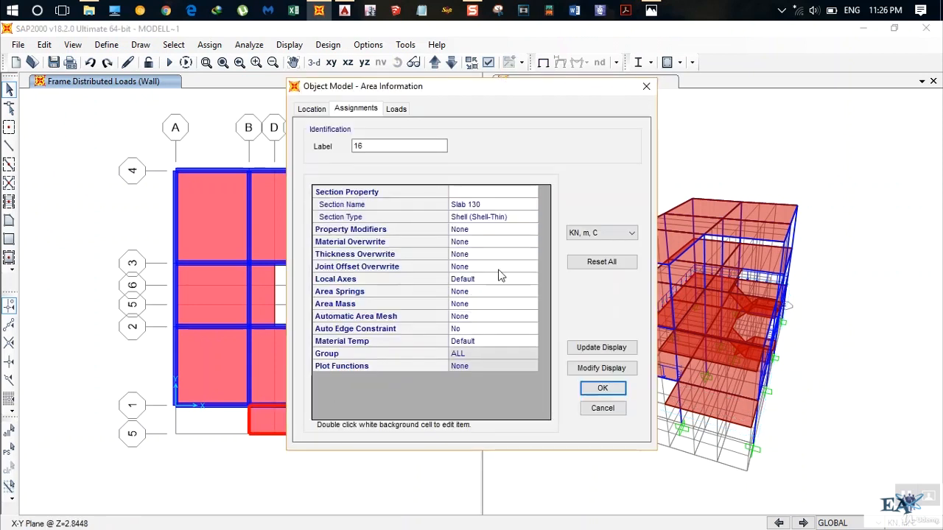
click(602, 408)
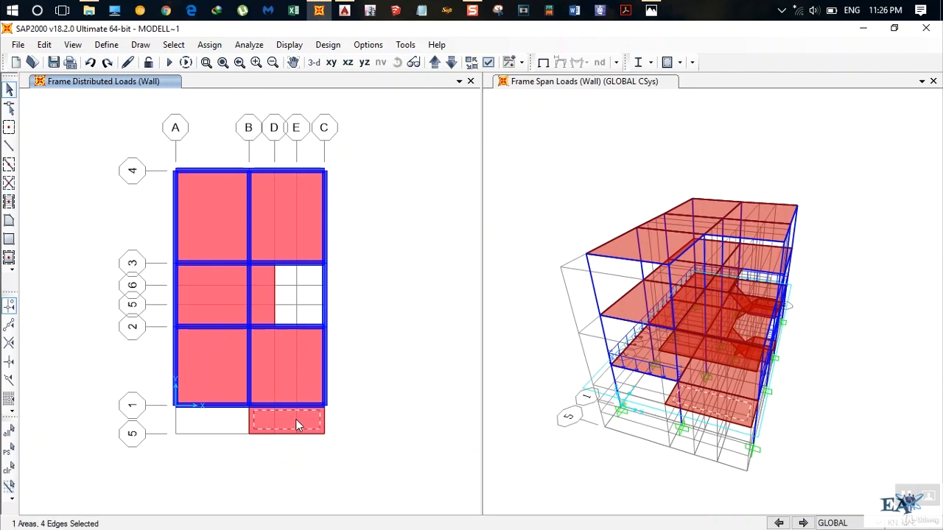
Start a uniform shell load assignment for the selected balcony slab under the Parapet Wall load pattern.
click(210, 45)
mouse_move(344, 215)
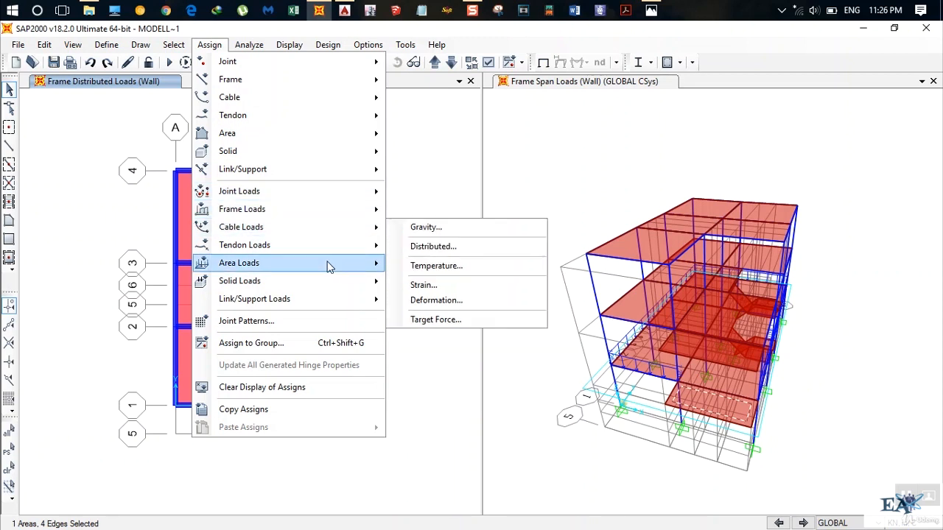
mouse_move(329, 266)
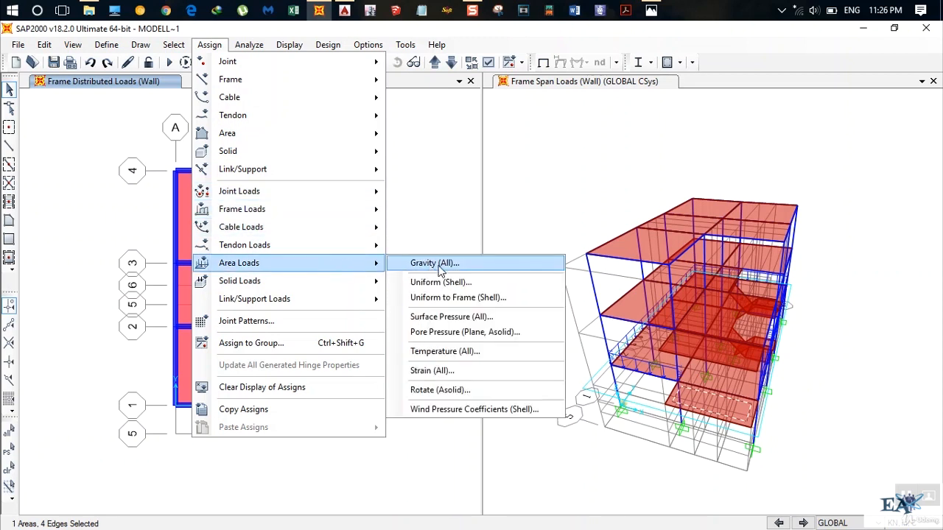
click(445, 281)
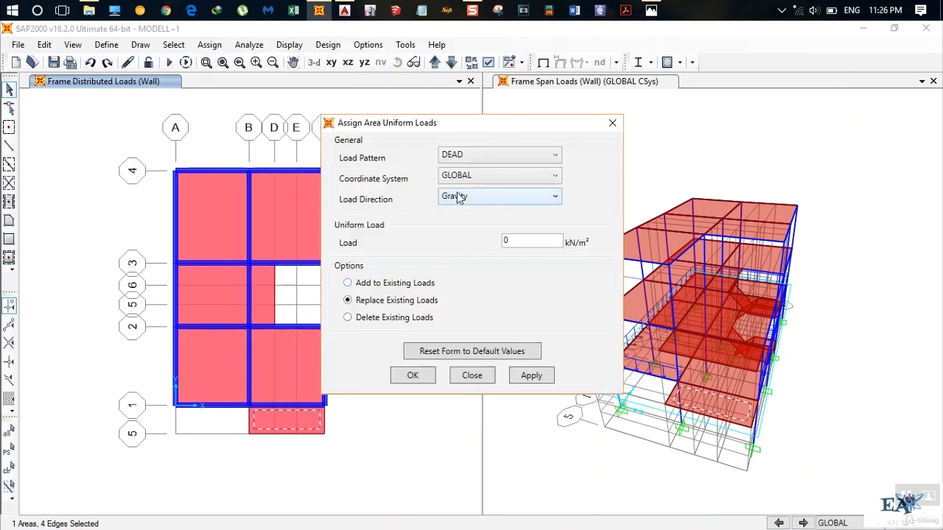
click(489, 154)
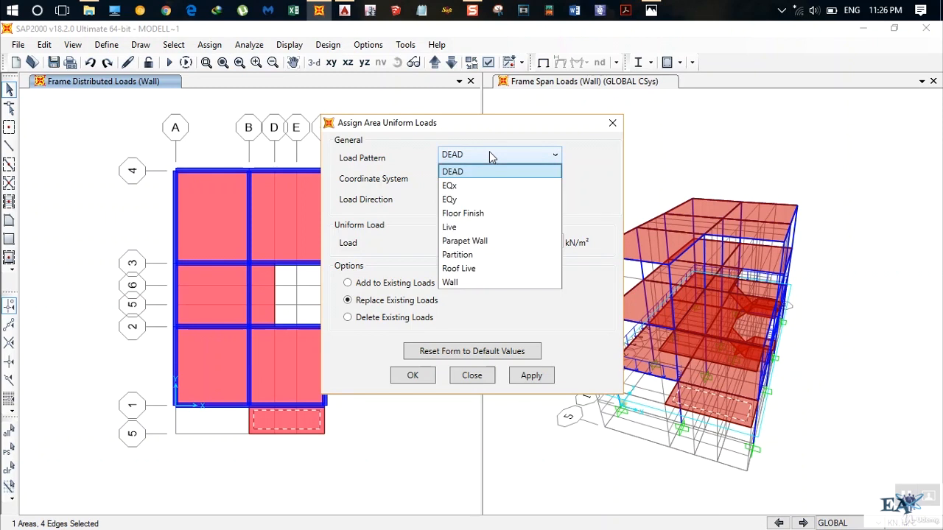
click(460, 242)
Set the uniform area load to 19.2*0.23 kN/m² and apply it to the balcony slab, replacing existing loads.
double_click(540, 241)
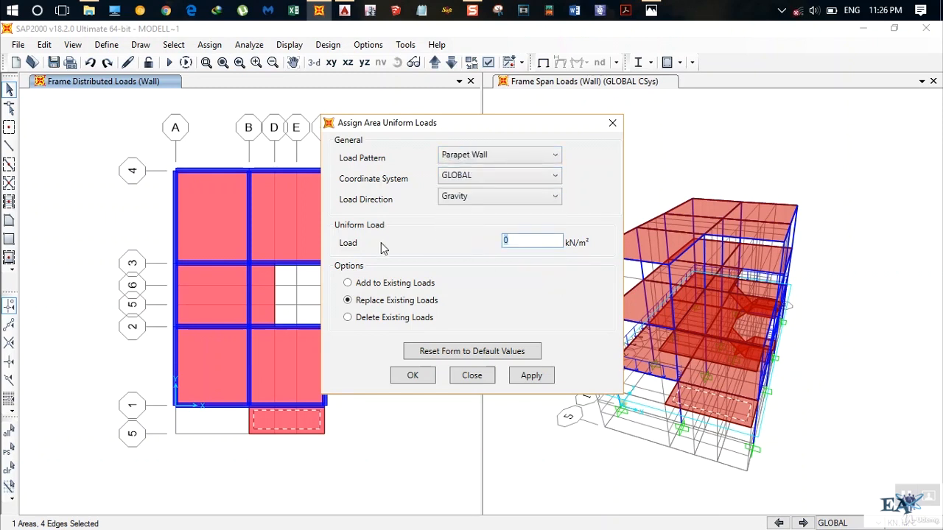
text(19.2*0.23)
click(529, 376)
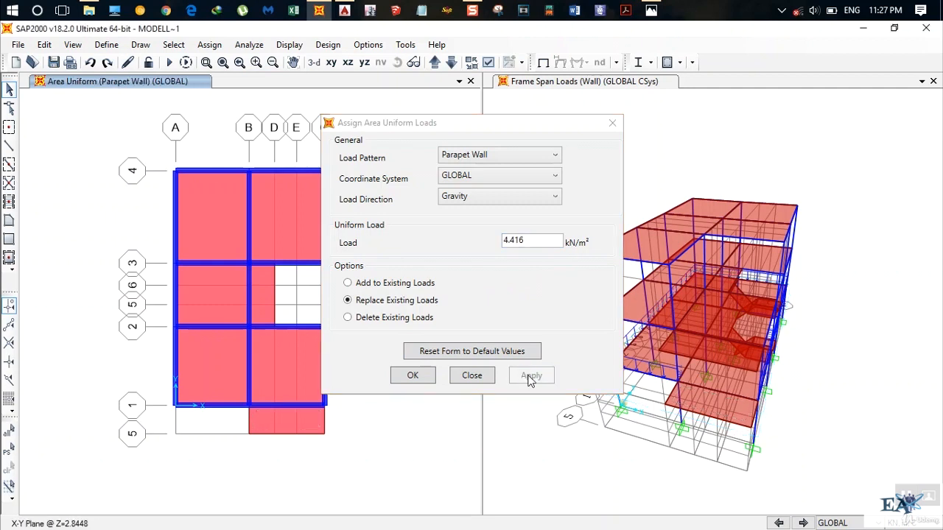
Finish the balcony area load assignment and move the plan view up to the level at Z=5.6896.
click(412, 375)
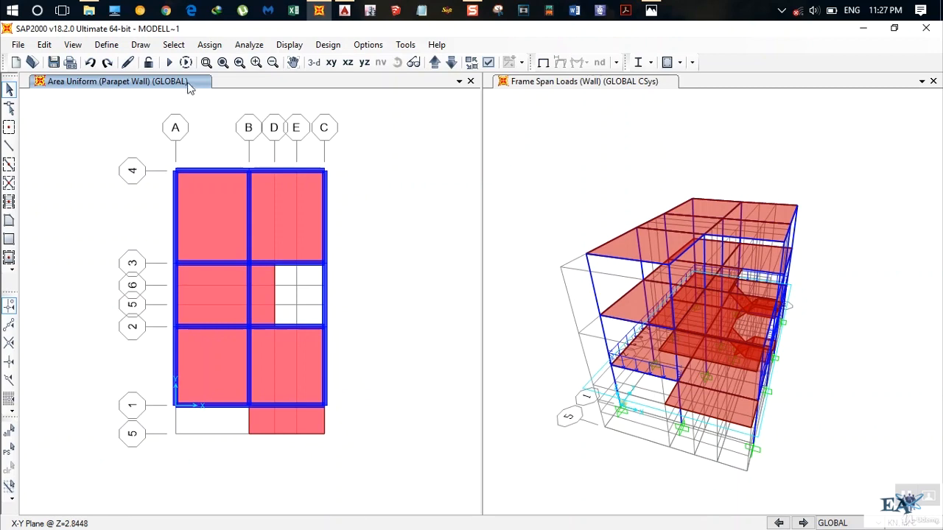
click(435, 64)
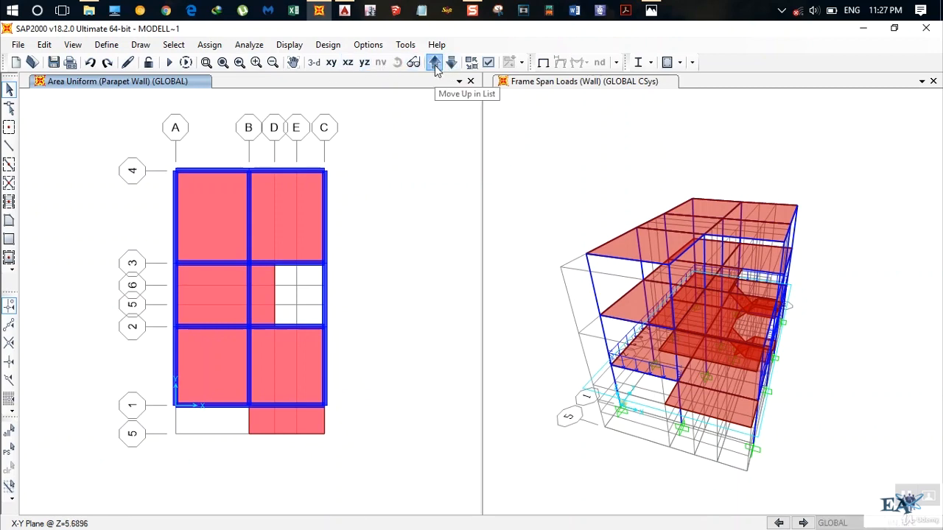
Switch to AutoCAD, examine the walls, windows and open terrace on the second floor plan, and return to SAP2000.
click(344, 11)
scroll(593, 301, down, 2)
mouse_move(593, 302)
middle_down()
mouse_move(456, 337)
mouse_move(361, 406)
middle_up()
scroll(408, 377, up, 2)
scroll(483, 336, down, 6)
scroll(480, 340, up, 7)
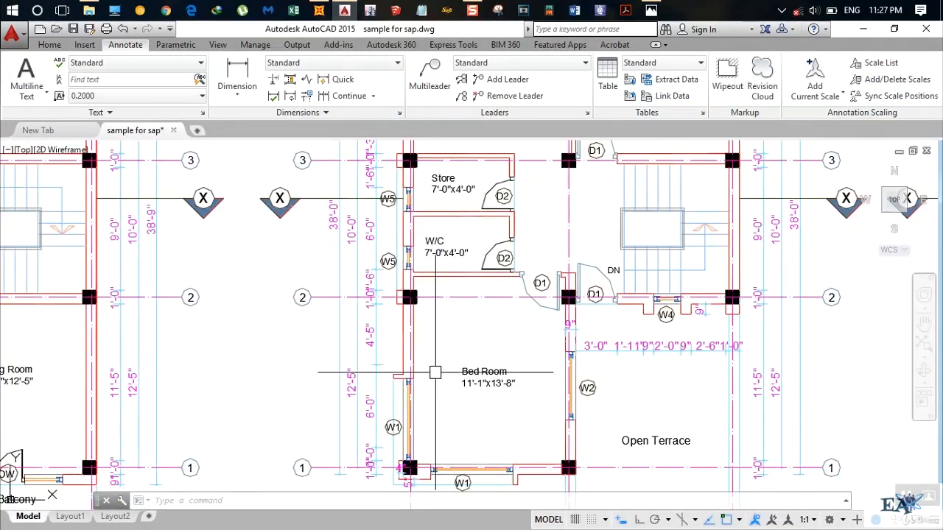
mouse_move(488, 379)
middle_down()
mouse_move(458, 384)
mouse_move(458, 395)
middle_up()
scroll(458, 384, down, 2)
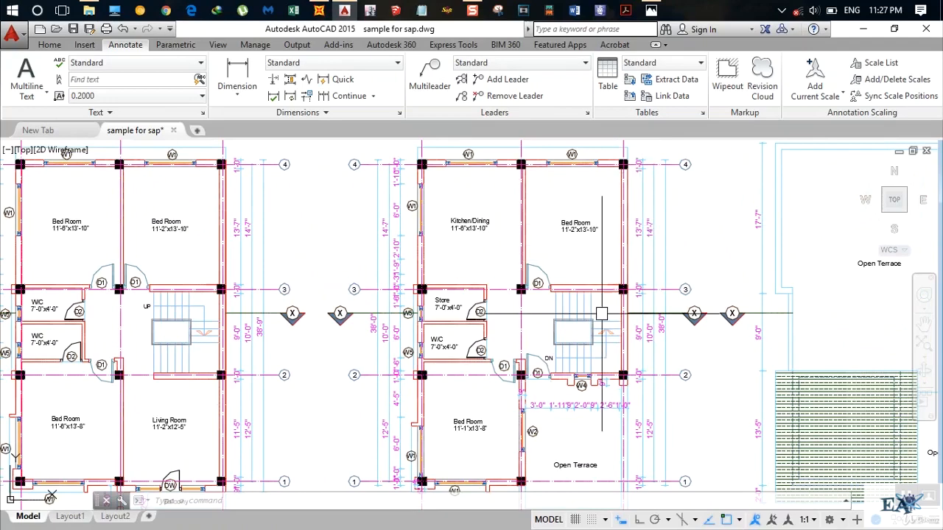
middle_drag(595, 324, 603, 244)
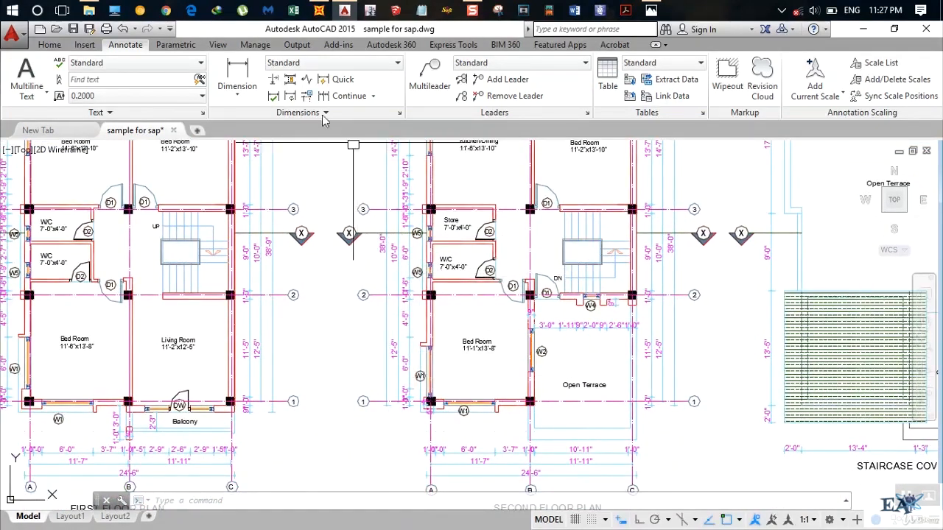
click(318, 10)
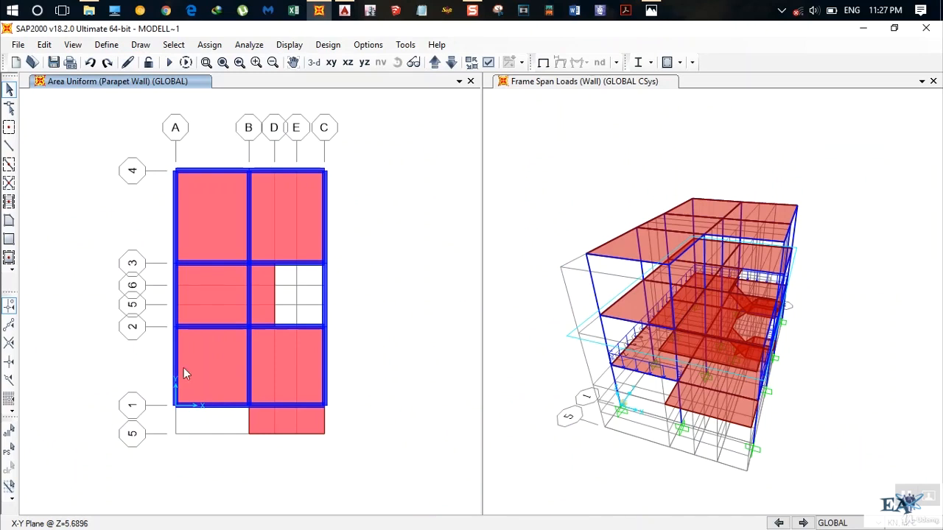
Select the beams on grid A, on grid 4, on grid 1 from A to B and on grid C between 2 and 3, and start a distributed load assignment.
click(220, 407)
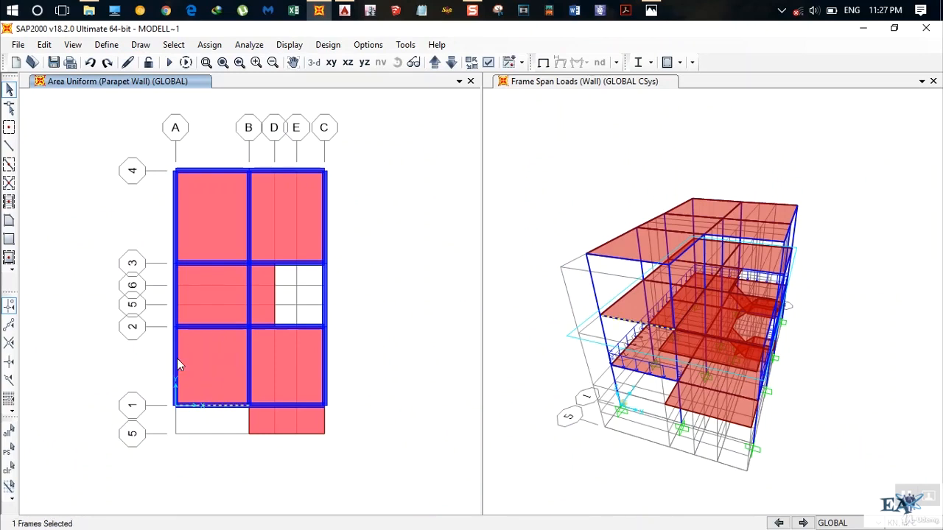
click(177, 358)
click(173, 284)
click(175, 228)
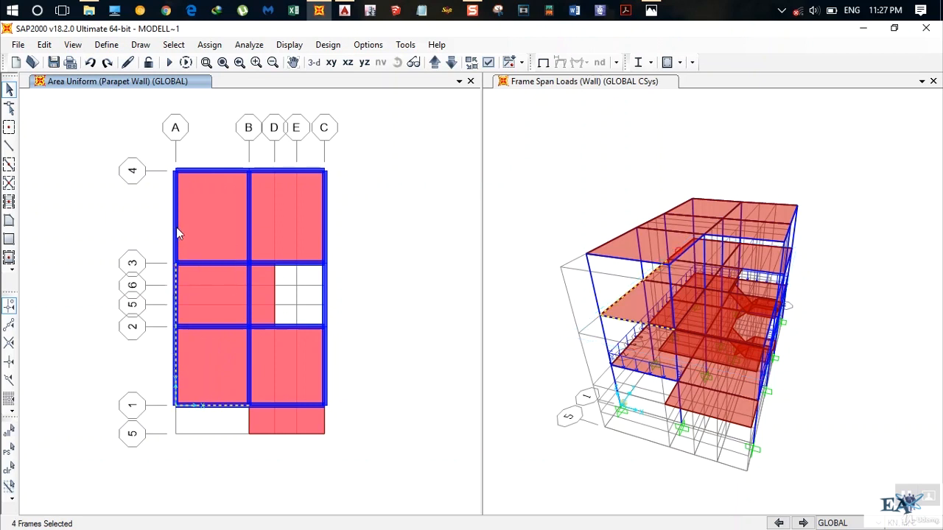
click(218, 170)
click(296, 169)
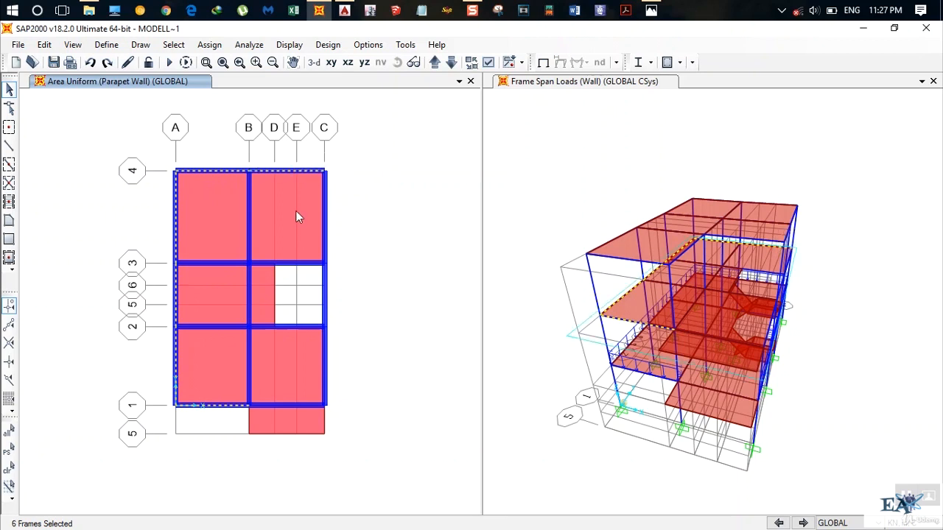
click(326, 296)
click(209, 44)
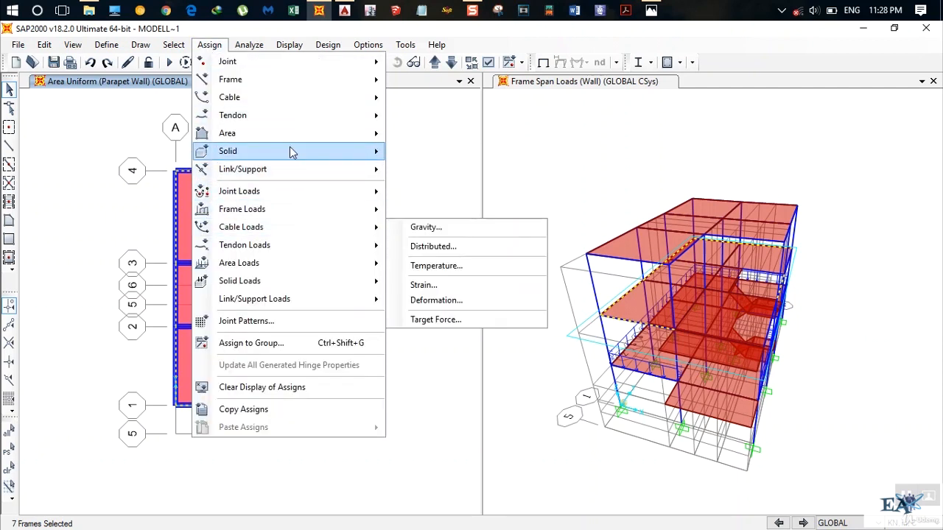
mouse_move(305, 209)
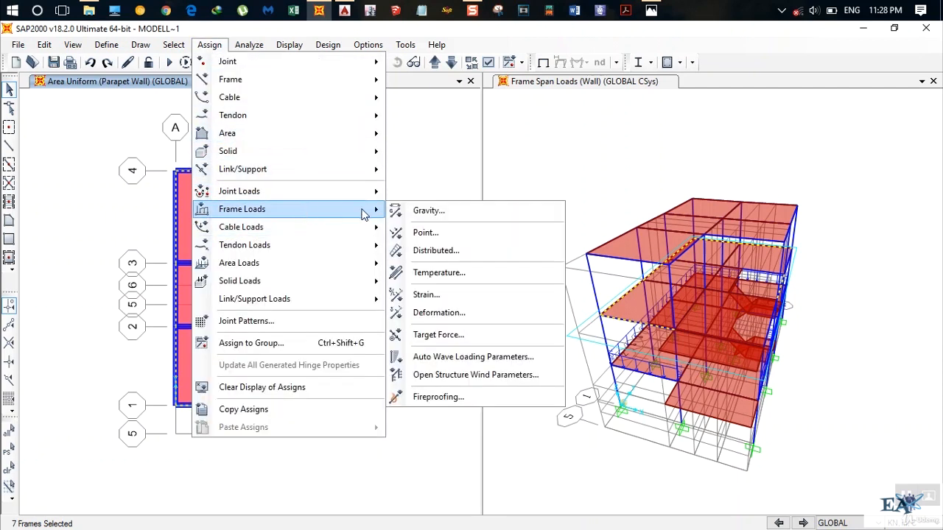
click(437, 252)
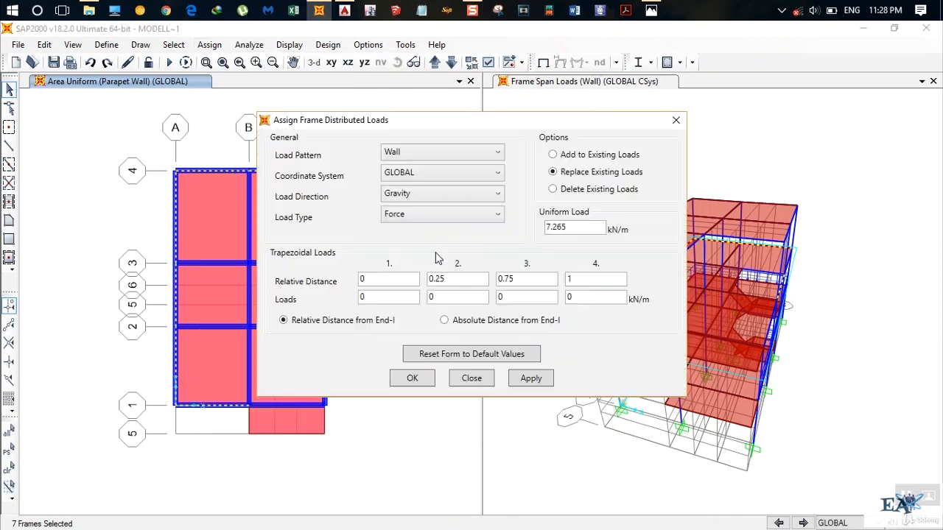
click(576, 229)
text(*1.3)
key(Return)
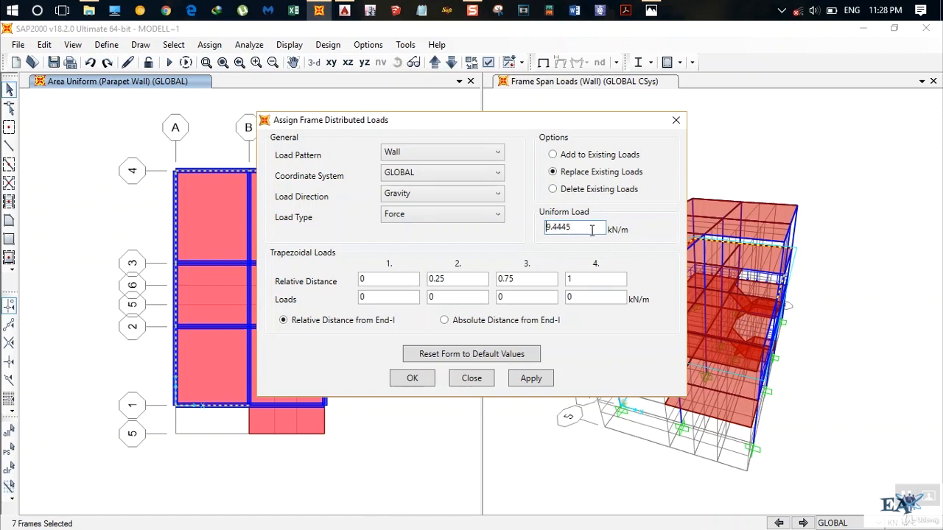
Assign a uniform Wall load of 19.2*0.23*(2.85-0.5)*0.7 kN/m to the selected beams, replacing existing loads.
drag(593, 229, 436, 231)
key(BackSpace)
text(19.2*)
text(0.23)
text(*2)
text(.)
key(BackSpace)
key(BackSpace)
text((2.85-0.5)*0.7)
key(Return)
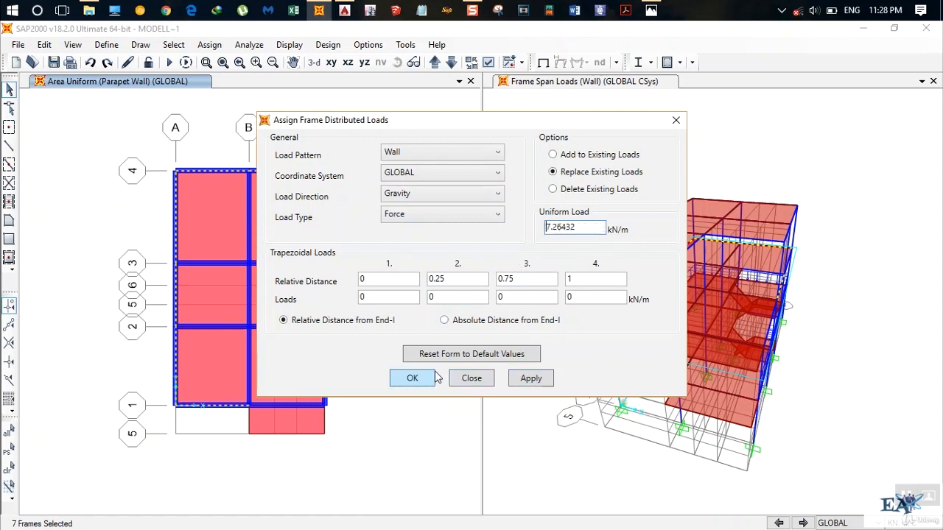
click(523, 378)
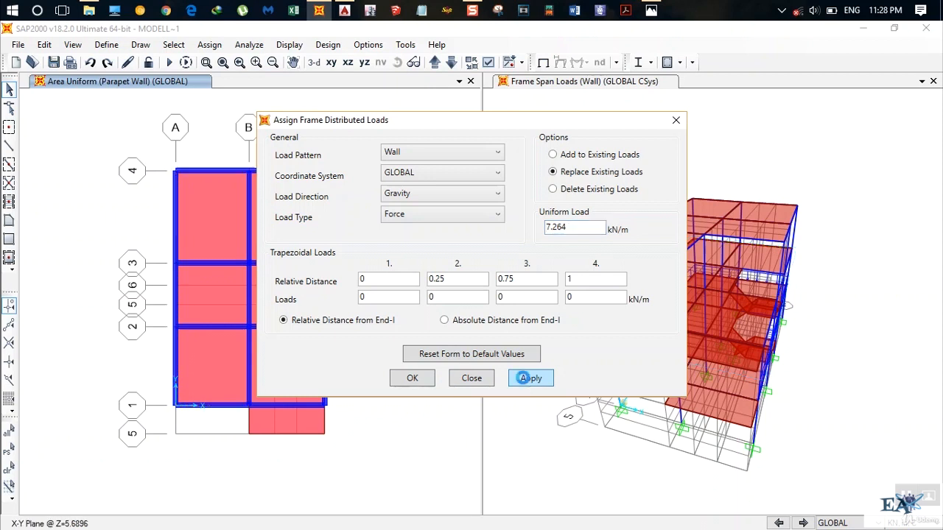
click(413, 378)
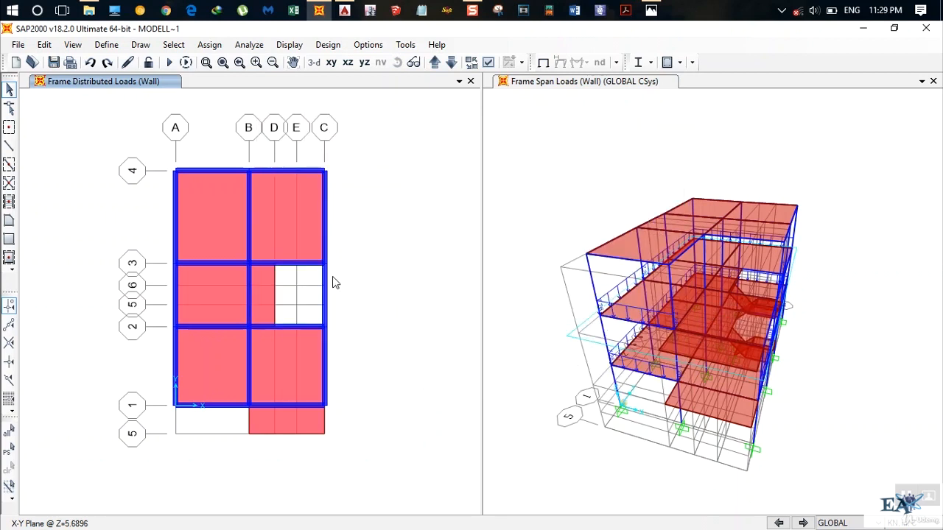
Assign a uniform Wall load of 19.2*0.23*(2.85-0.5) kN/m to the grid C beam between grid lines 3 and 4, replacing existing loads.
click(324, 236)
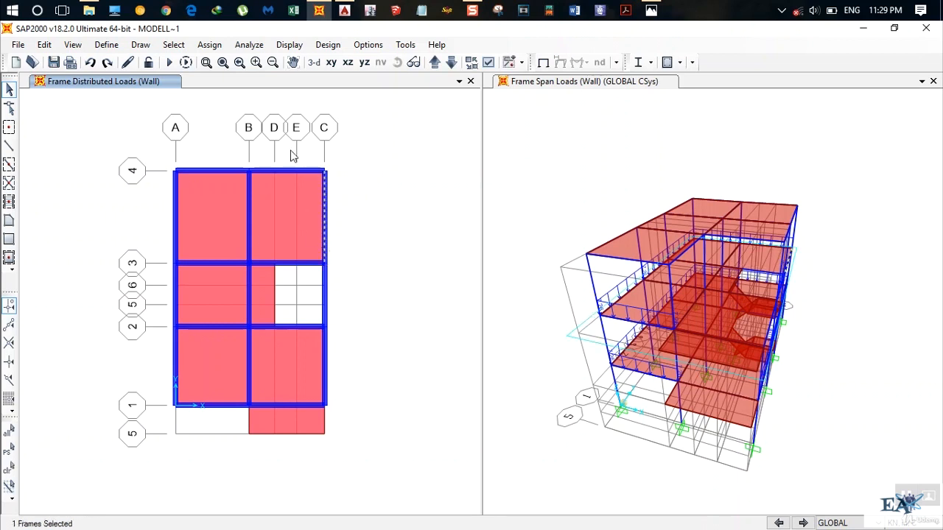
click(210, 44)
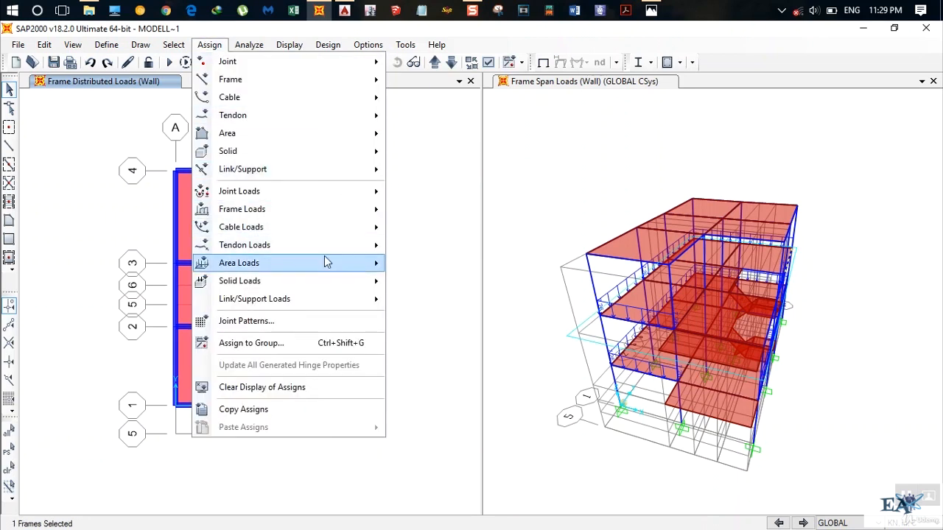
mouse_move(312, 210)
click(436, 250)
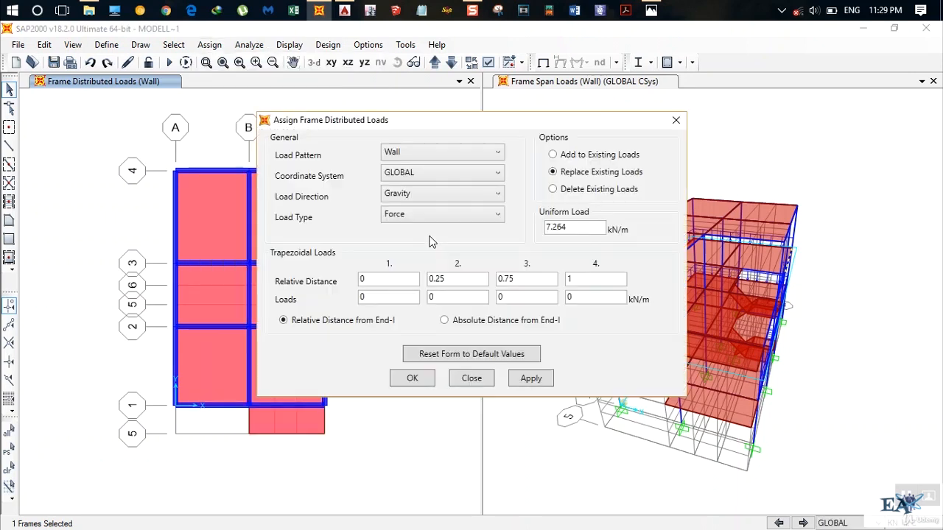
double_click(587, 227)
text(0.23)
key(BackSpace)
key(BackSpace)
key(BackSpace)
key(BackSpace)
text(19.2)
text(*0.23)
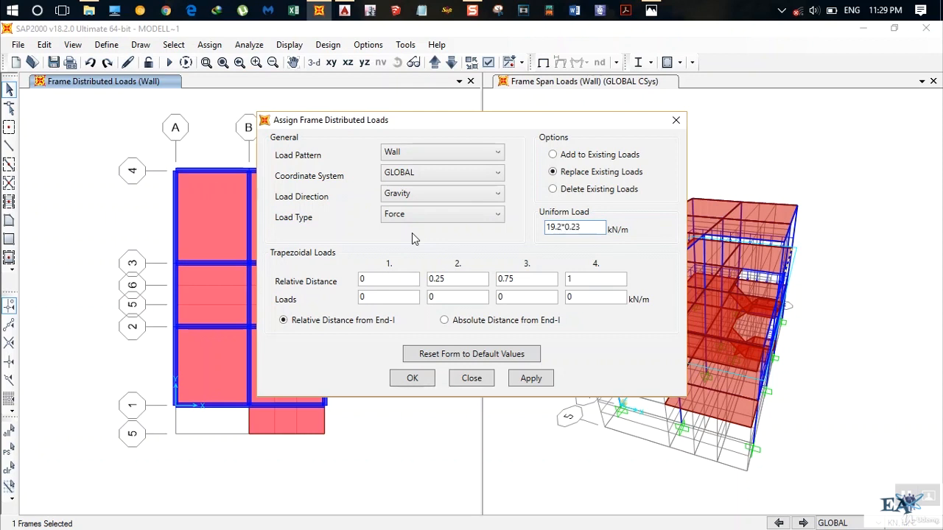
text(*)
text(()
text(2.85-)
text(0.5)
text())
click(415, 379)
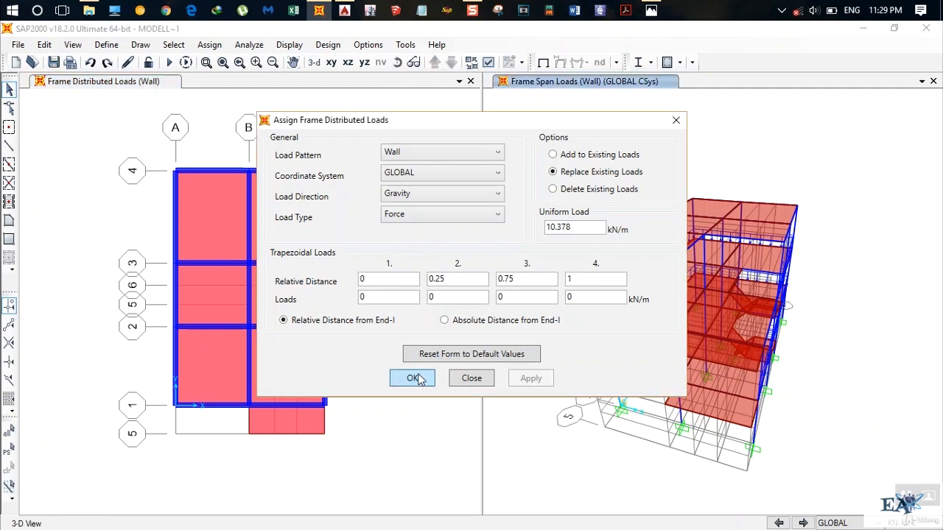
click(388, 359)
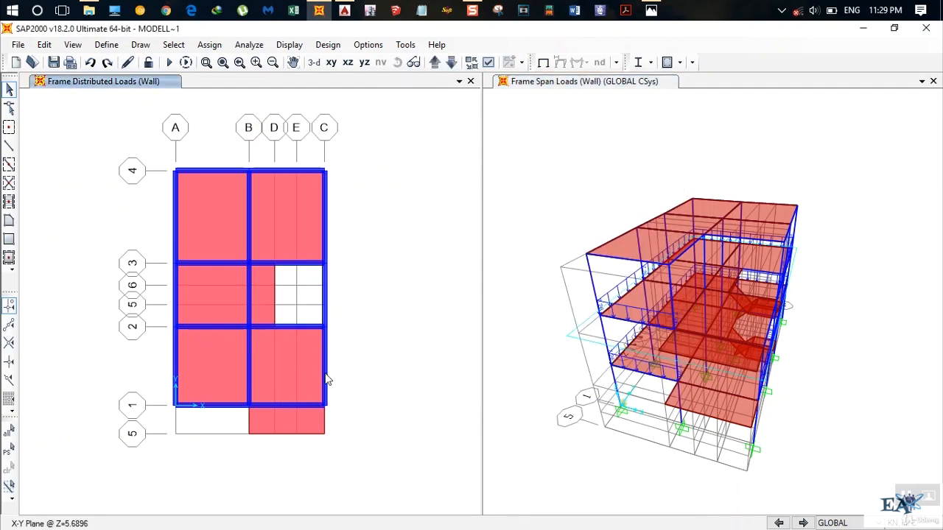
Switch to AutoCAD, examine the open terrace edges on the second floor plan, and return to SAP2000.
click(344, 10)
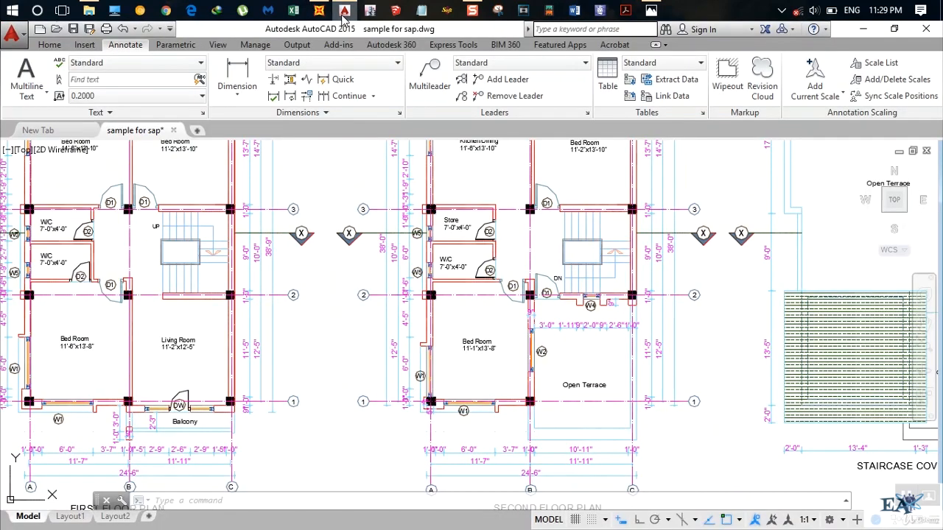
scroll(414, 212, down, 6)
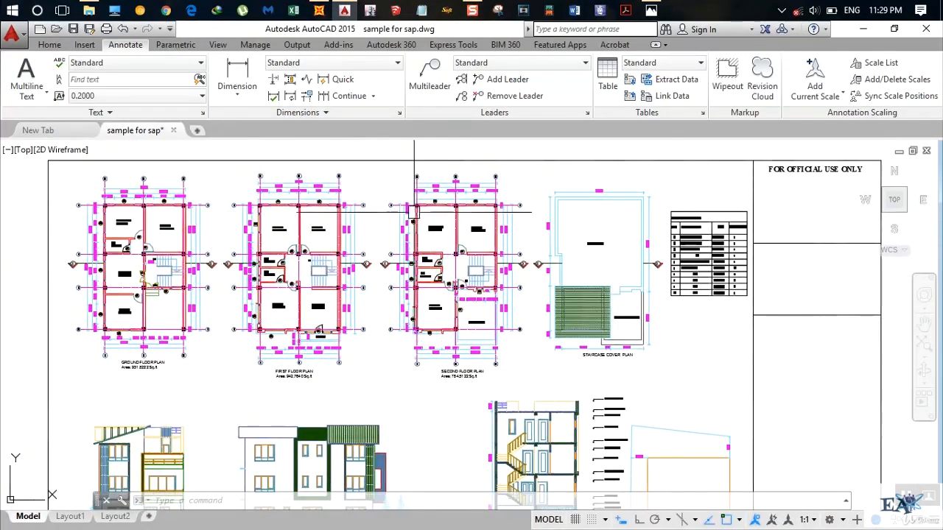
scroll(499, 338, up, 4)
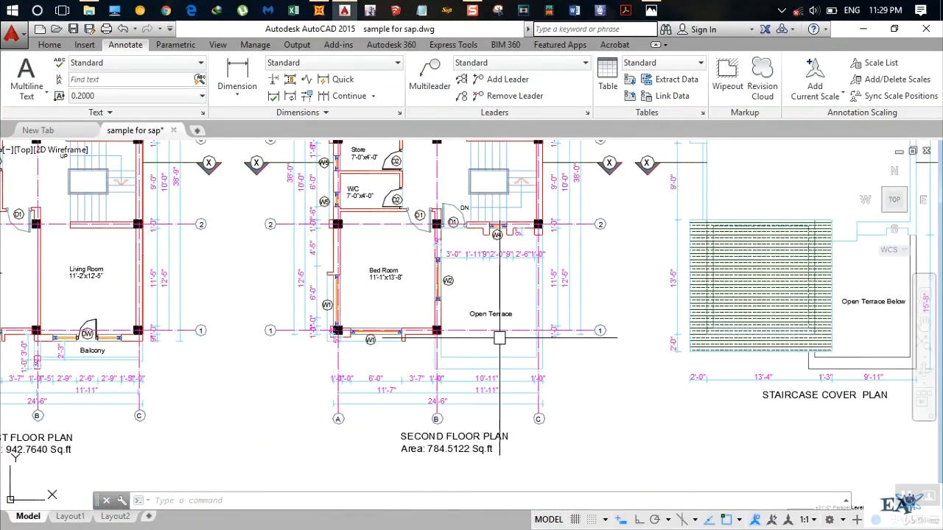
scroll(500, 338, up, 4)
scroll(486, 302, down, 2)
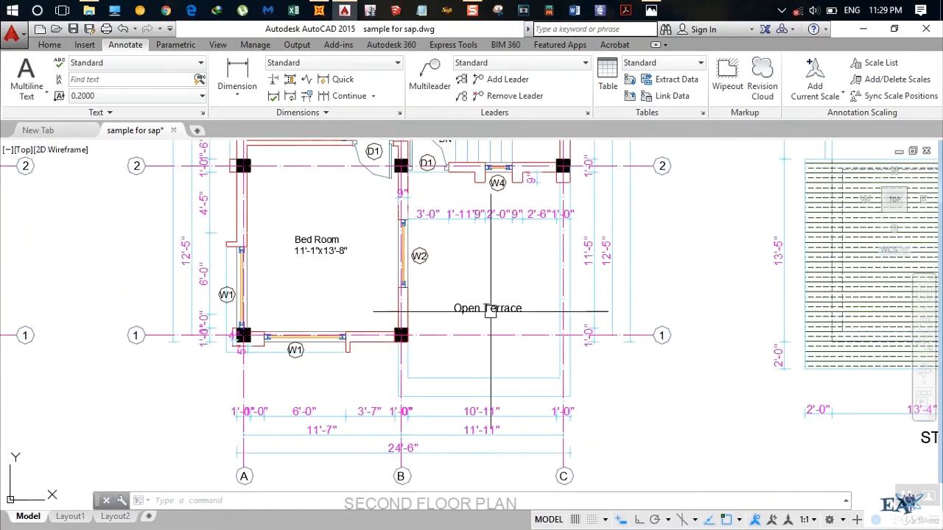
middle_drag(472, 269, 461, 304)
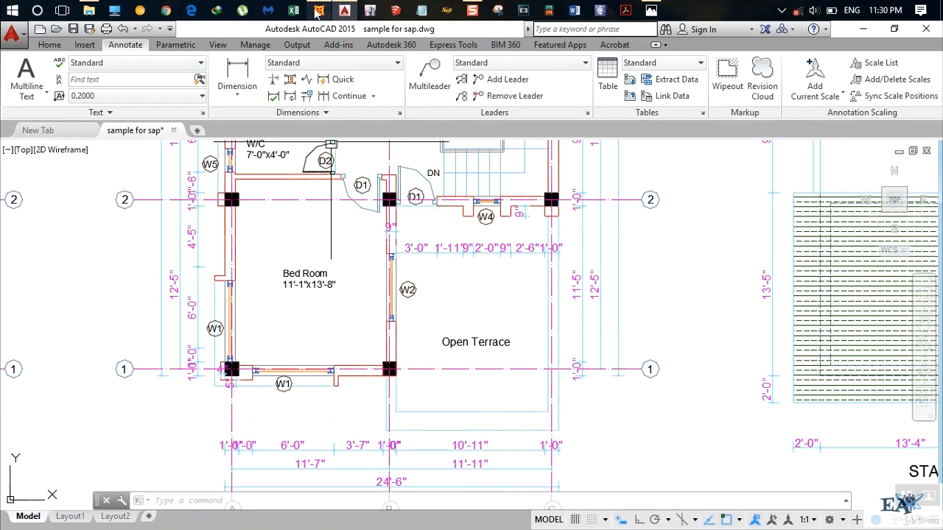
click(318, 10)
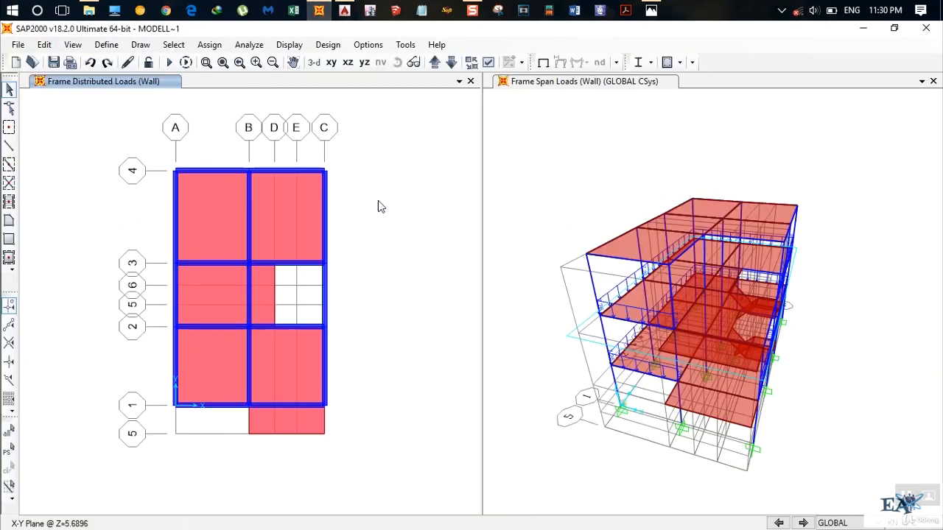
Assign a uniform Wall load of 19.2*0.23 kN/m to the grid C beam between grid lines 1 and 2, replacing existing loads.
click(324, 377)
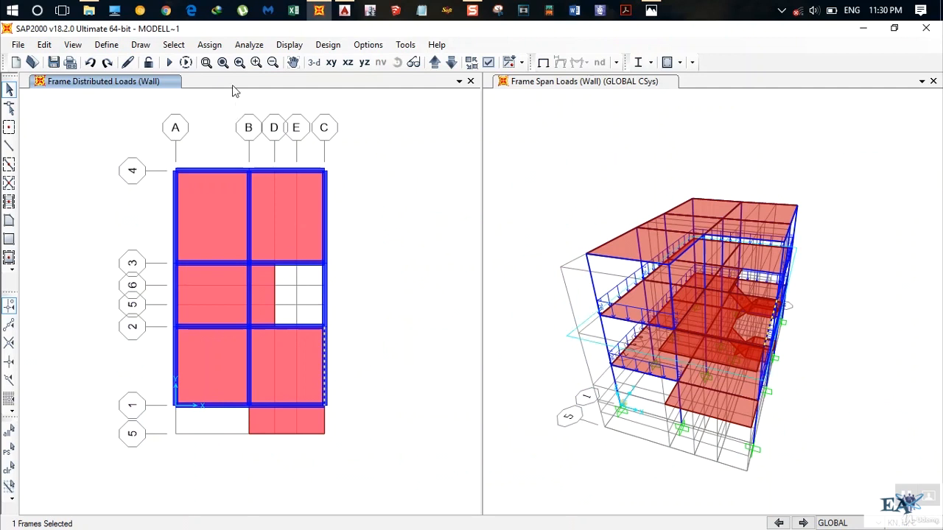
click(209, 45)
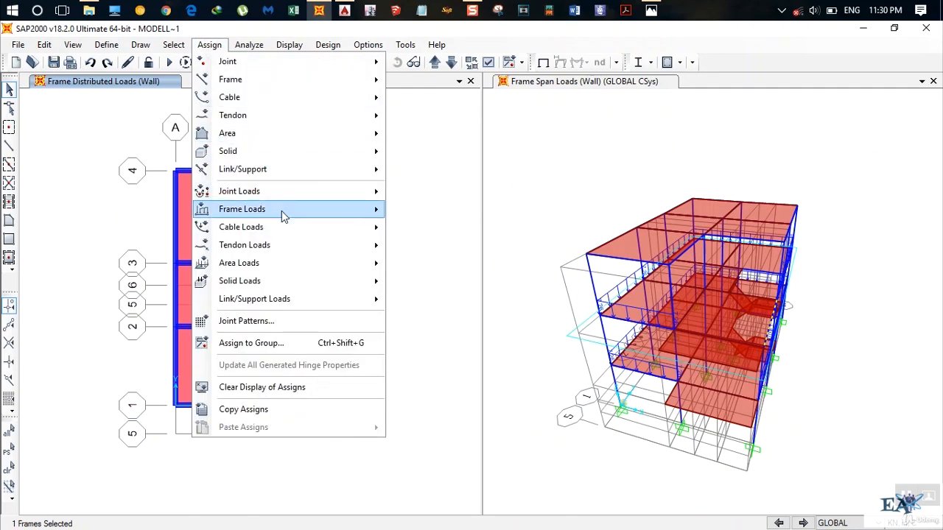
mouse_move(281, 211)
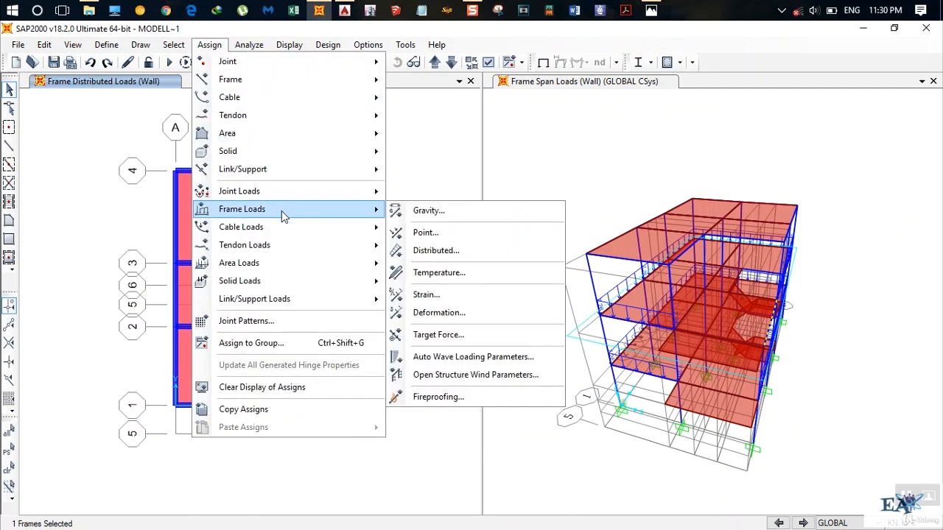
click(436, 250)
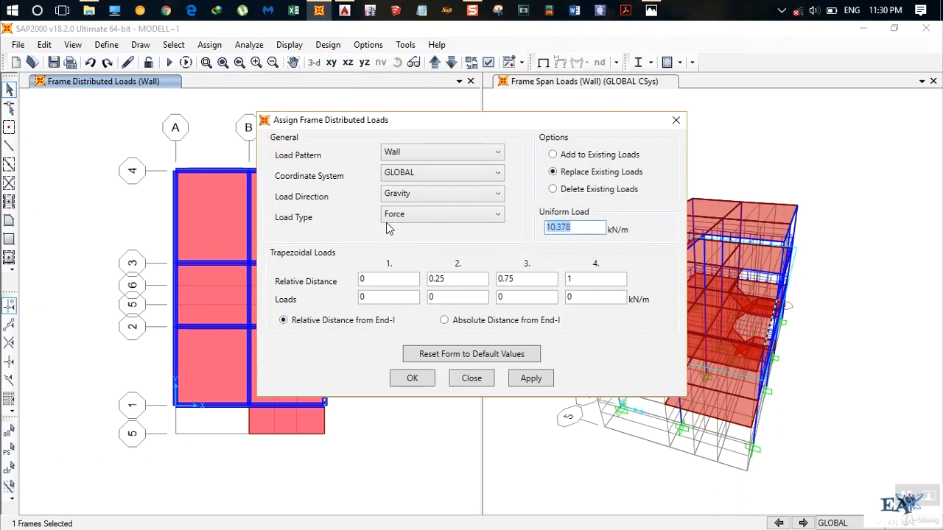
text(19.2*0.23*1)
click(539, 380)
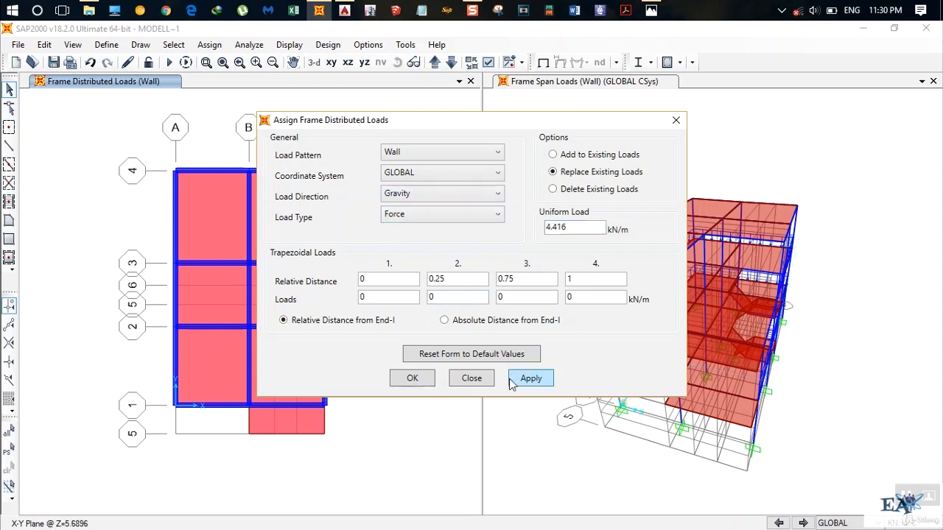
click(413, 378)
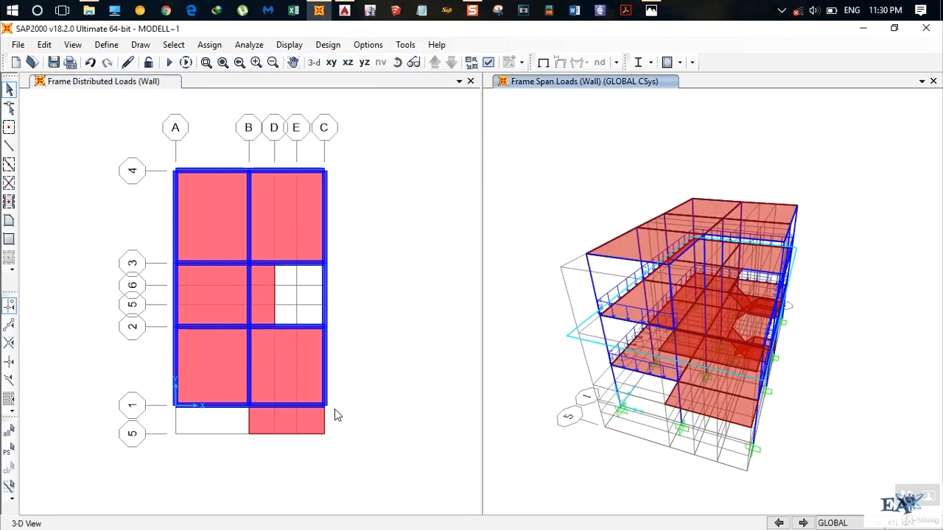
Assign a uniform Parapet Wall area load of 19.2*0.115 kN/m² to the slab between grid lines 1 and 5 from B to C, replacing existing loads.
click(283, 422)
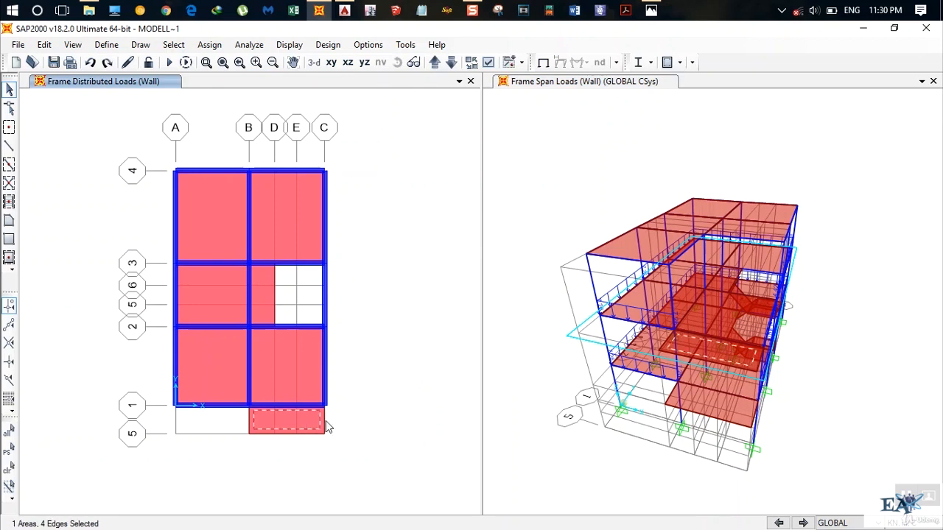
click(201, 47)
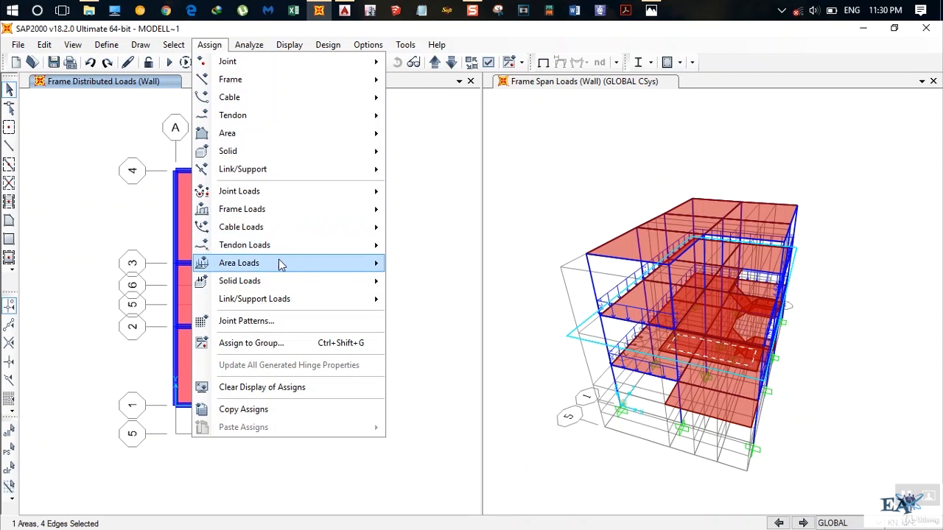
mouse_move(275, 263)
click(415, 279)
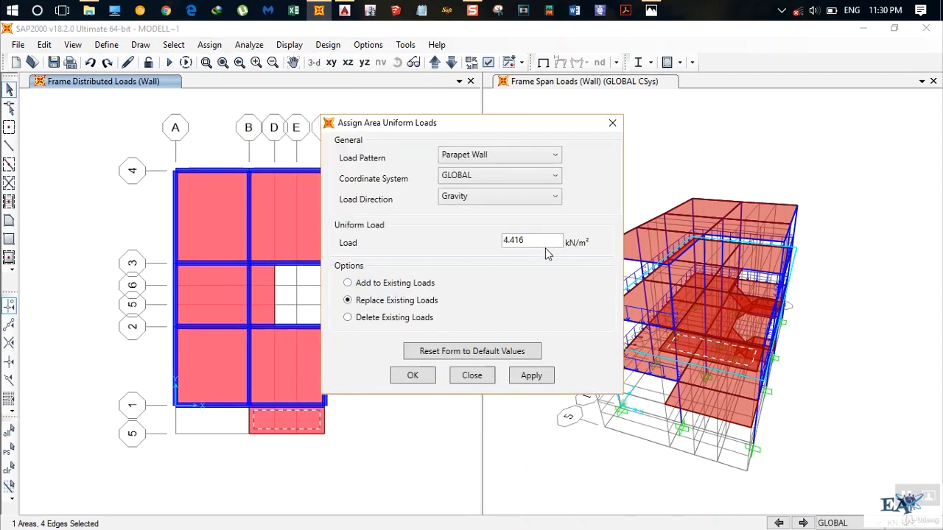
drag(545, 243, 345, 244)
text(19.2*0)
key(BackSpace)
text(0.115)
click(412, 377)
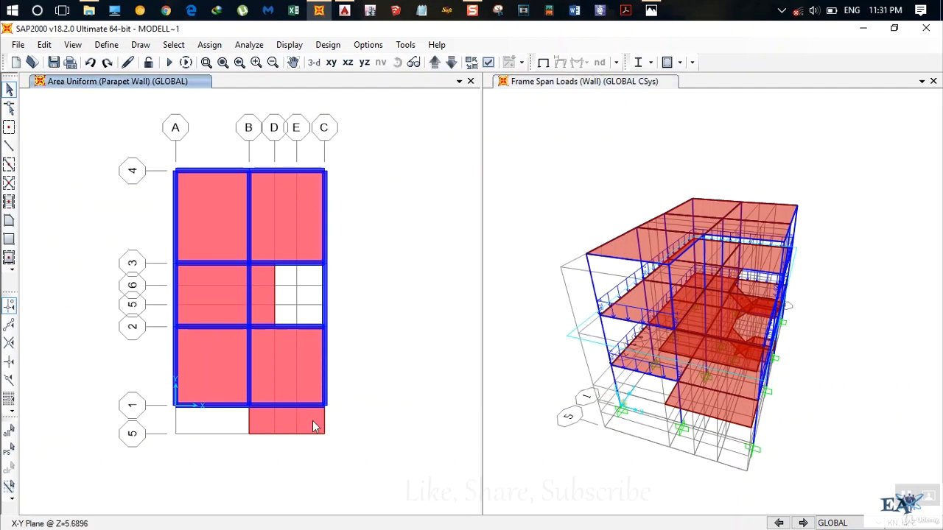
Bring up the roof-level plan at Z=8.5344, switch to AutoCAD to examine the staircase cover plan, and return to SAP2000.
click(436, 64)
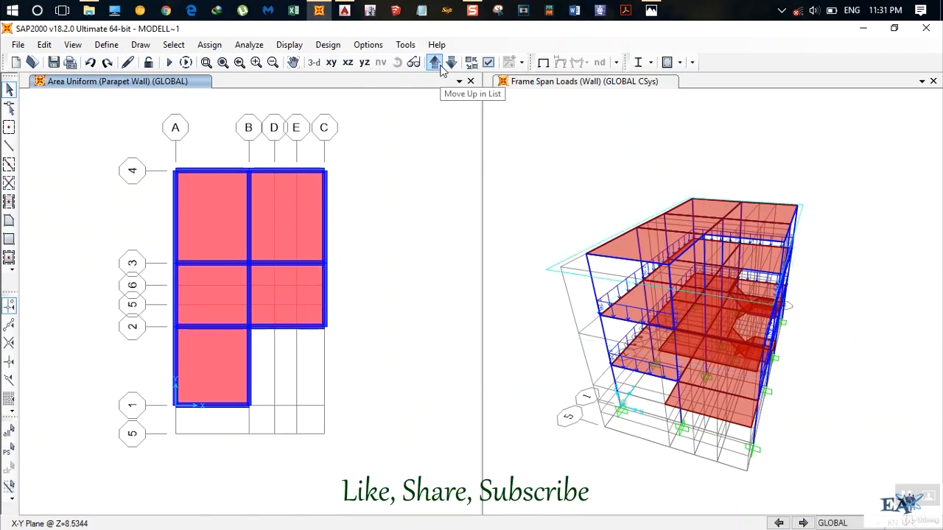
click(344, 11)
scroll(504, 236, down, 5)
middle_drag(395, 298, 376, 312)
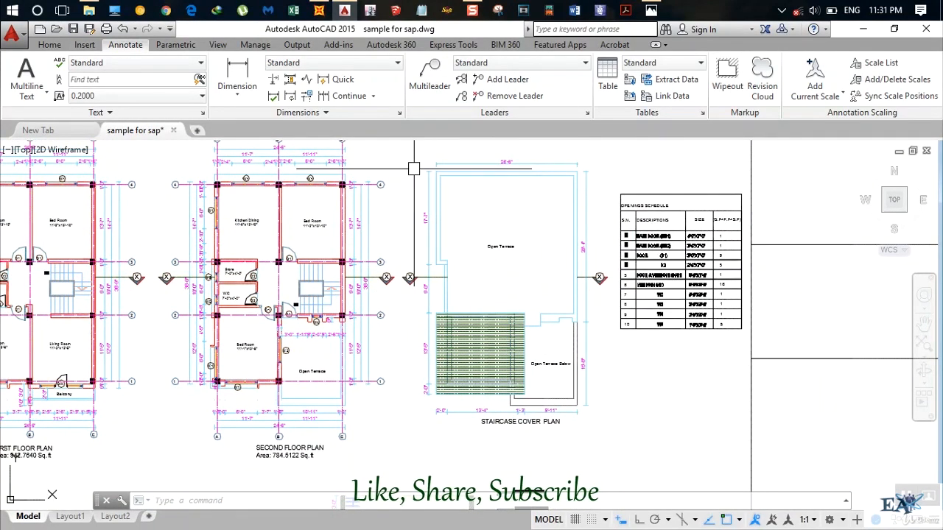
click(318, 10)
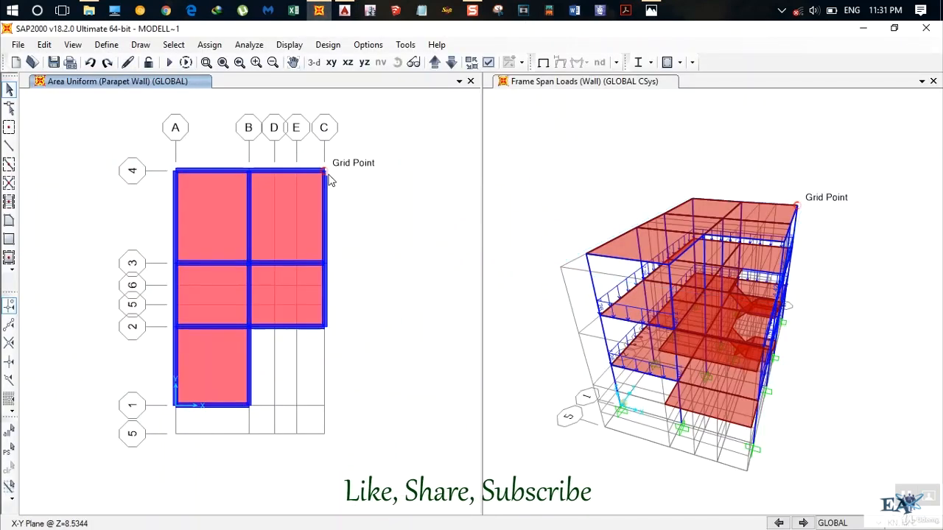
Select all ten perimeter beams of the roof-level plan, following the stepped outline around grid lines B and 2.
click(197, 171)
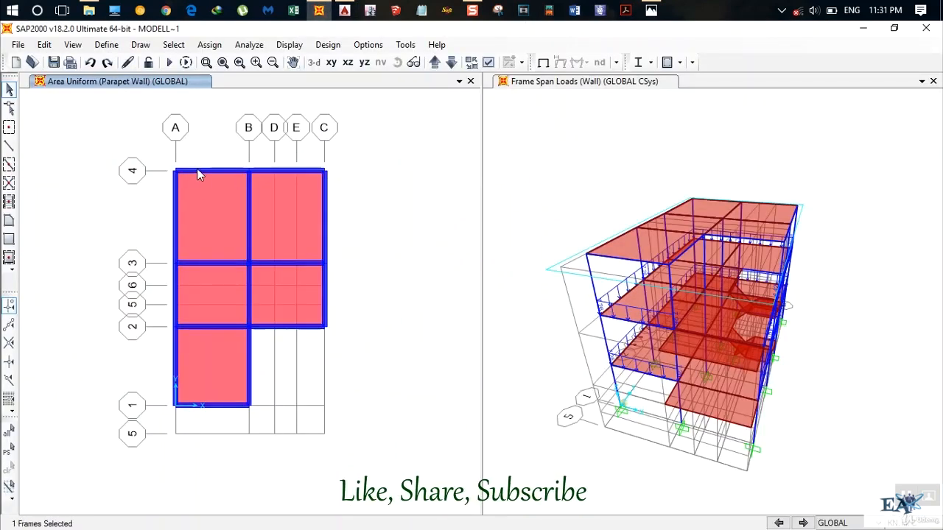
click(175, 218)
click(172, 300)
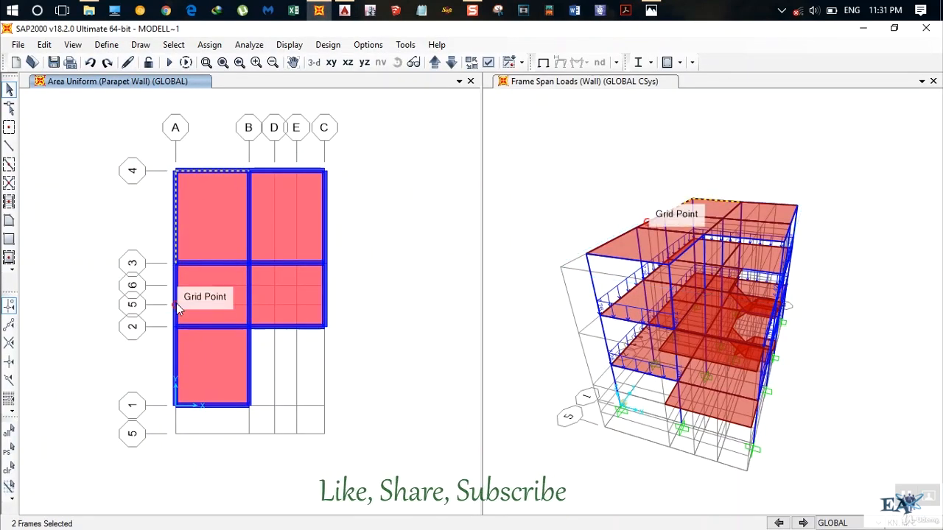
click(175, 368)
click(183, 404)
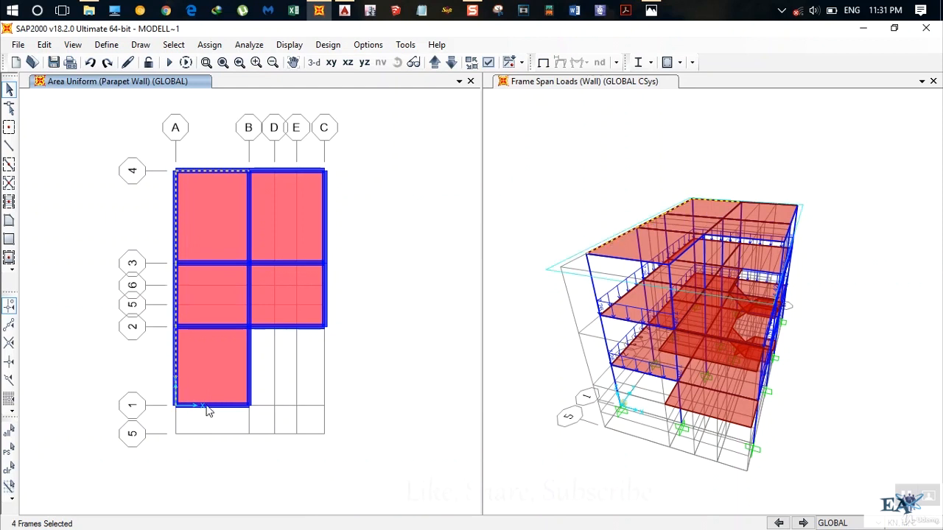
click(248, 378)
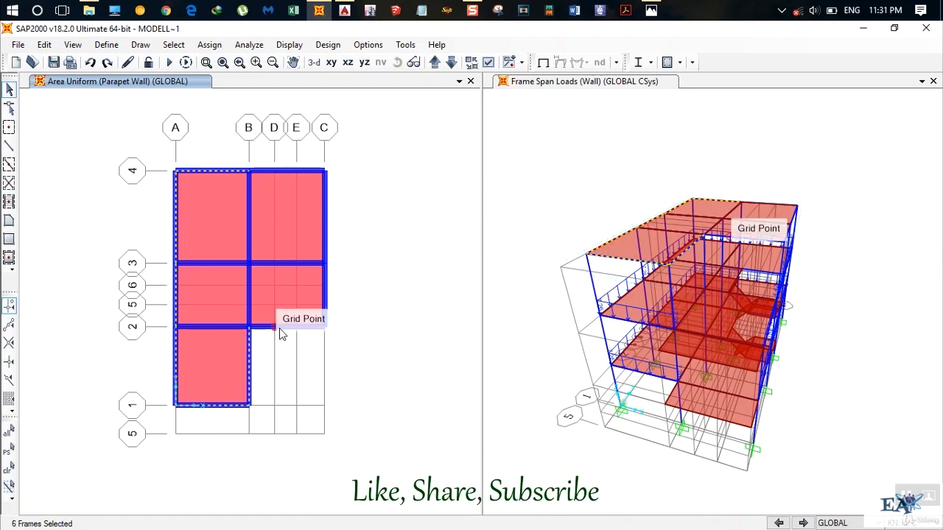
click(279, 327)
click(325, 295)
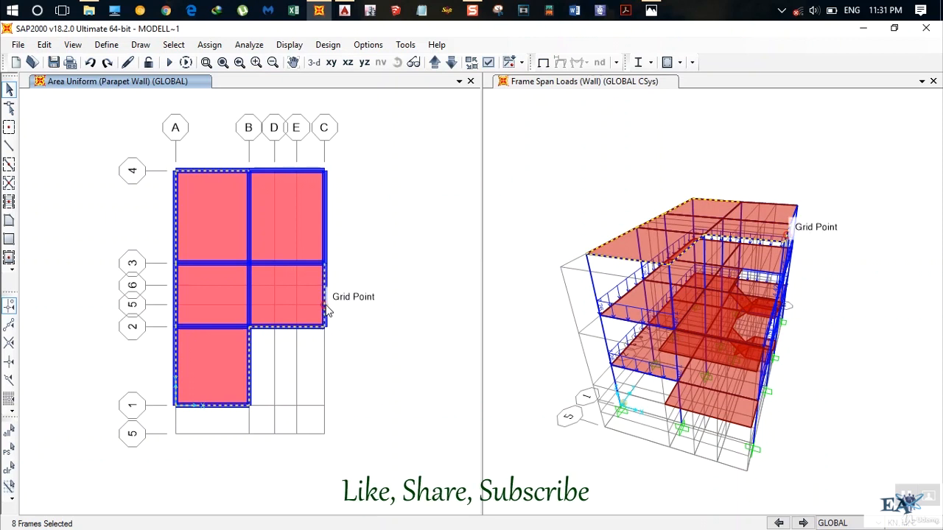
click(325, 239)
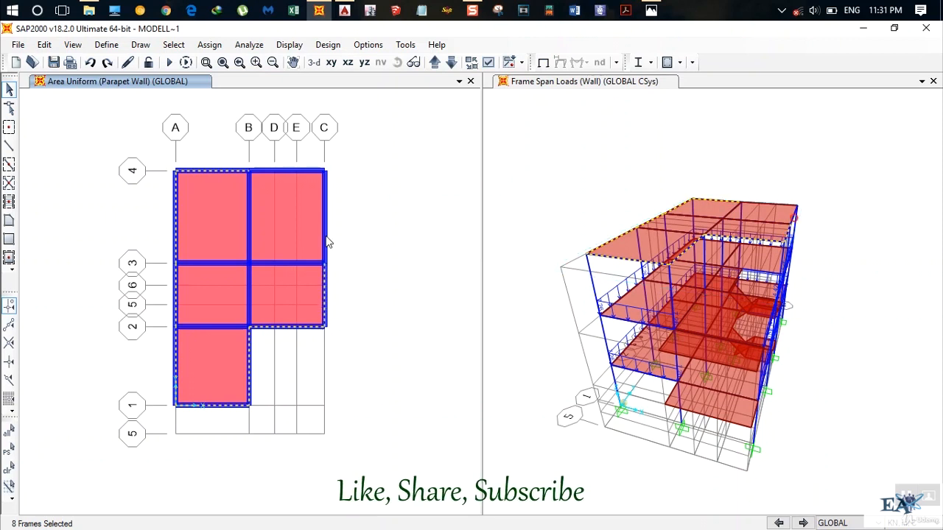
click(302, 169)
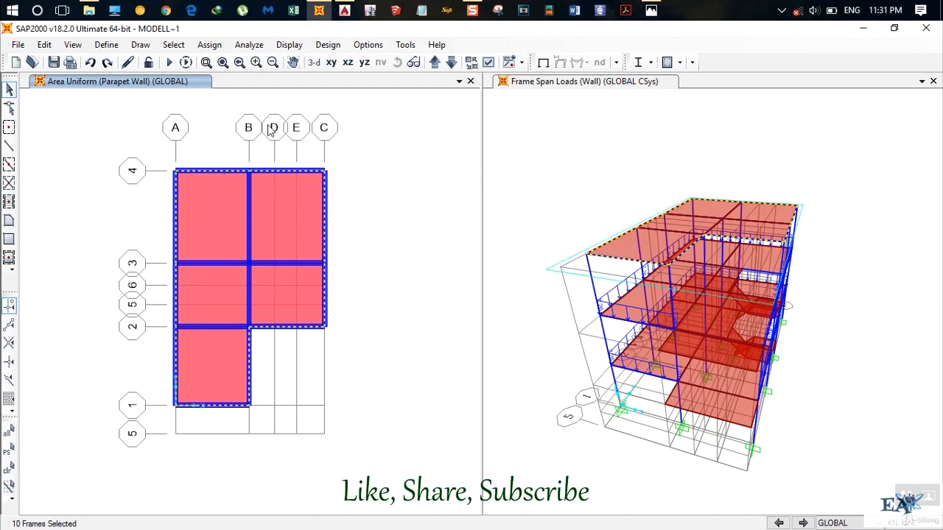
Assign a uniform Parapet Wall distributed load of 19.2*0.115*1 kN/m to the selected roof perimeter beams, replacing existing loads.
click(217, 49)
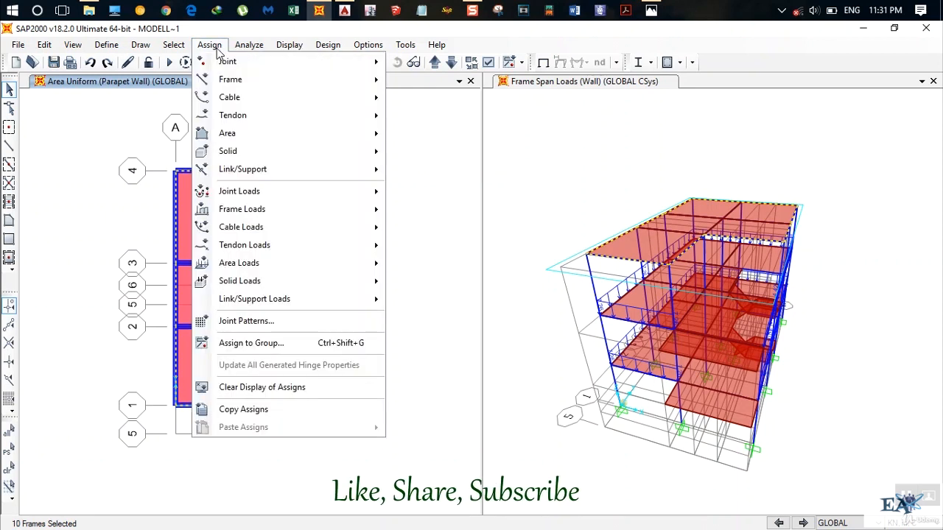
mouse_move(332, 197)
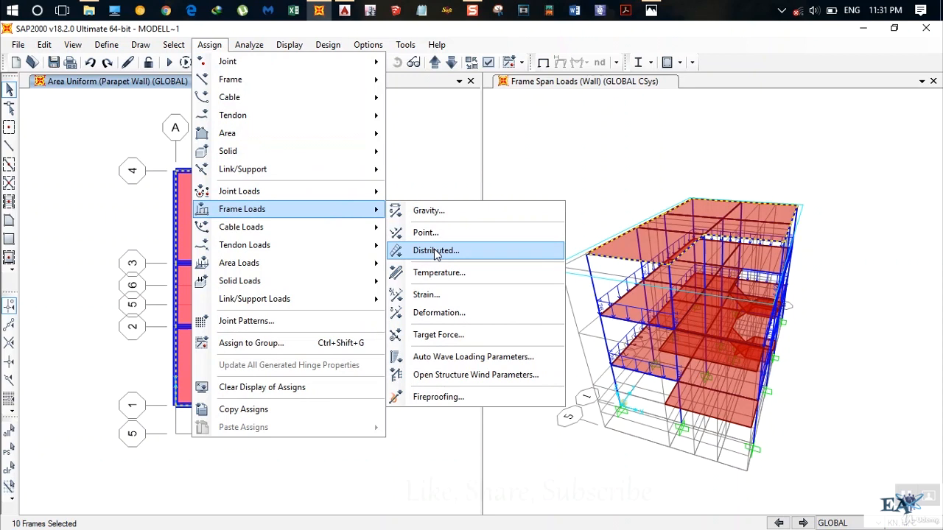
click(437, 252)
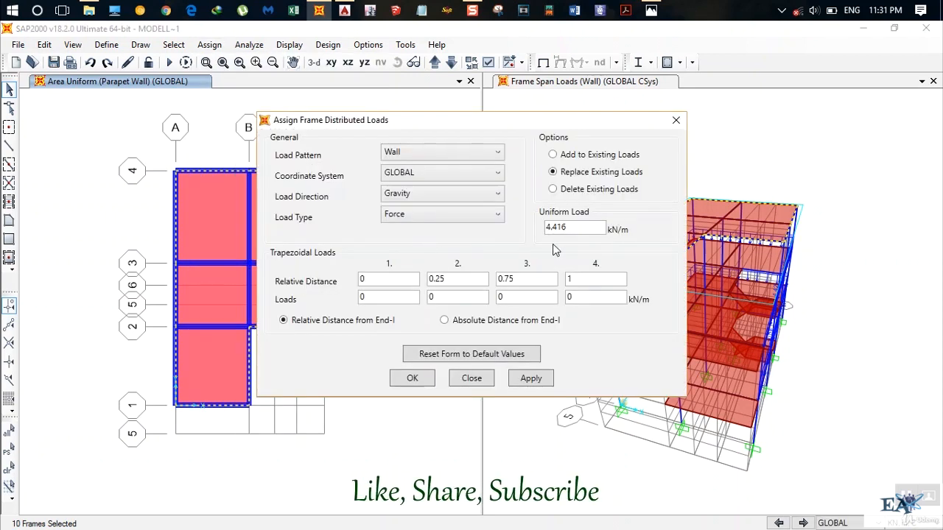
double_click(582, 227)
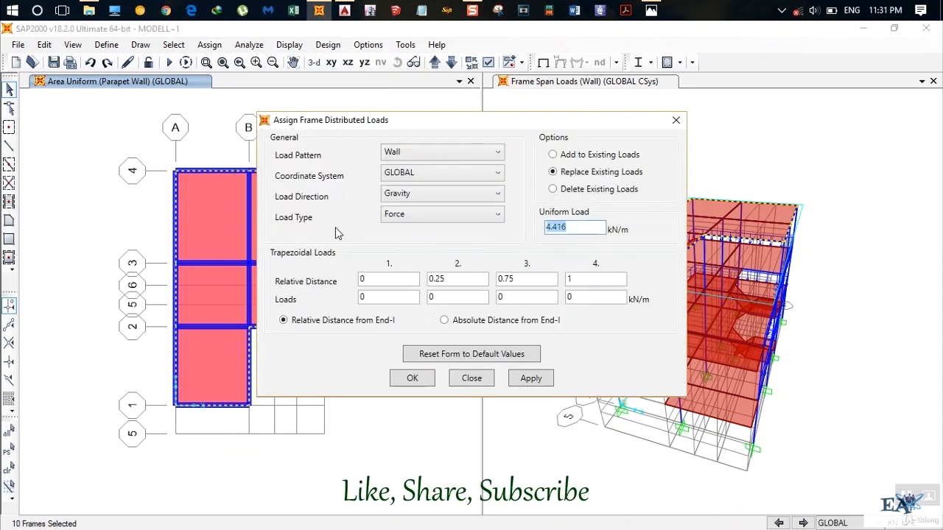
click(452, 152)
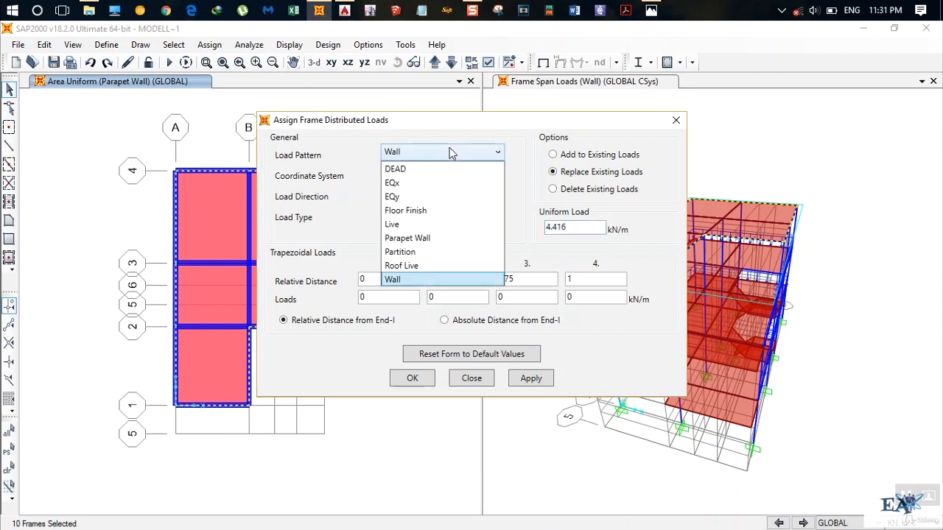
click(428, 238)
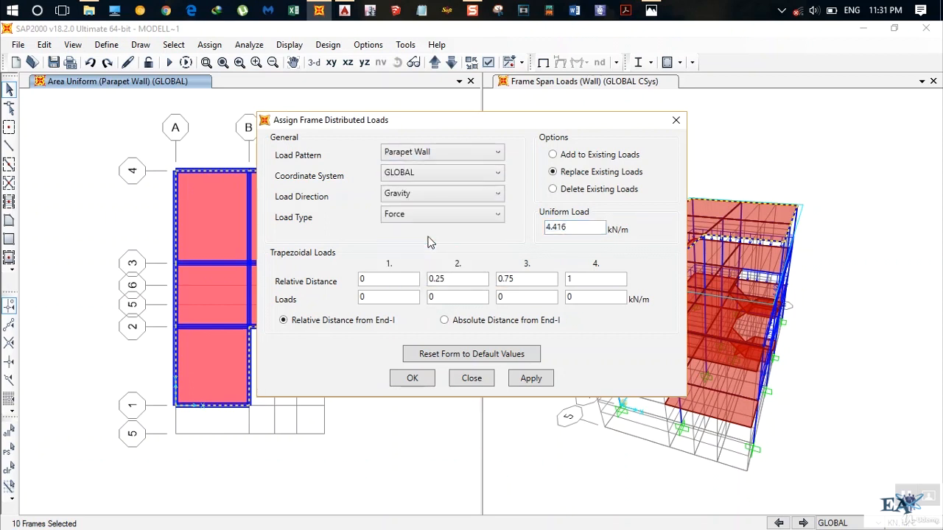
double_click(581, 228)
text(19.2*0.115*1)
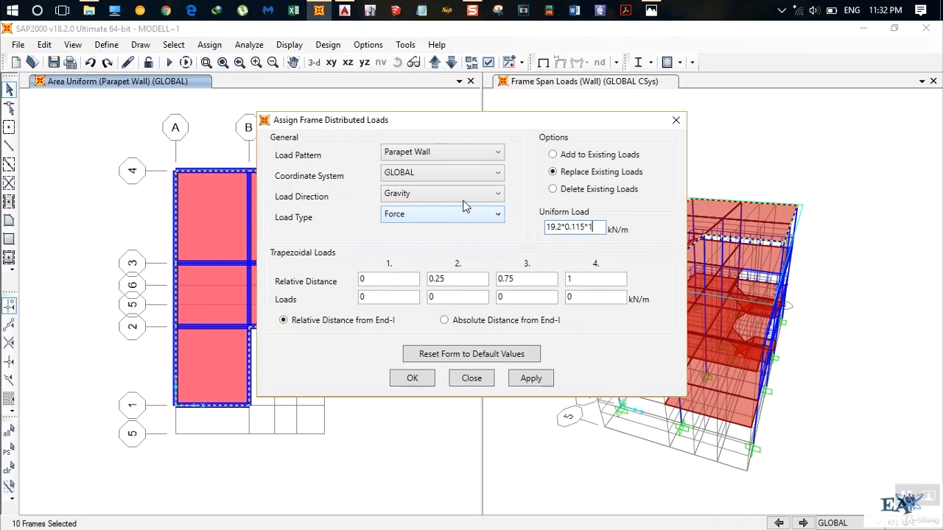
click(424, 386)
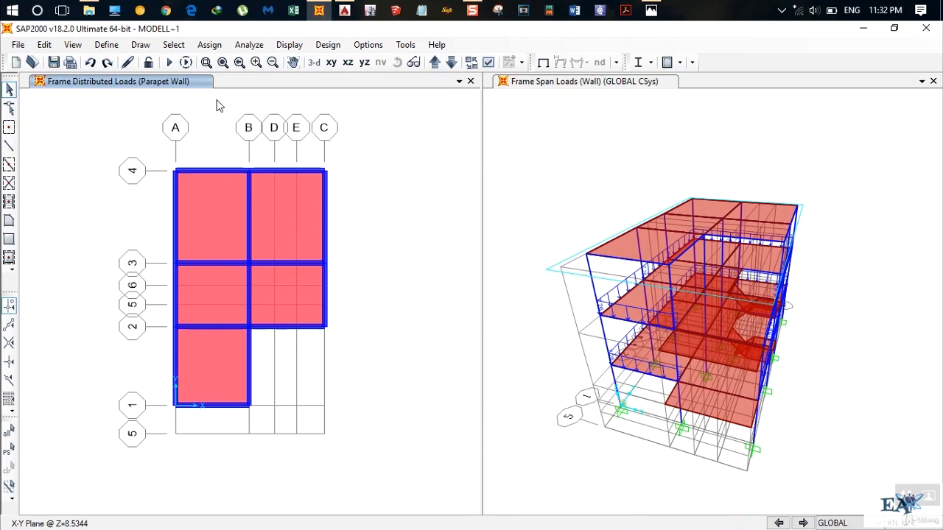
Go down to the Z=5.6896 plan and inspect the loads on the grid C beam between grid lines 1 and 2.
click(450, 62)
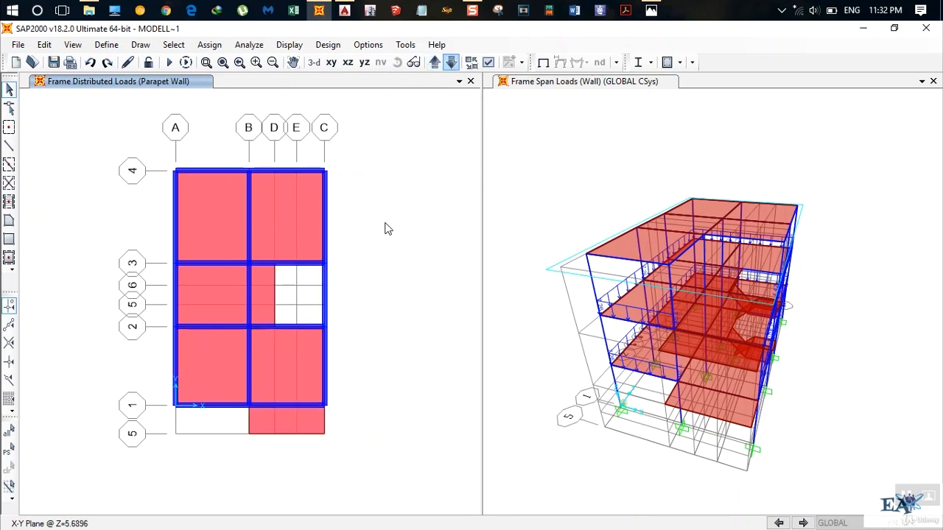
click(324, 361)
right_click(326, 358)
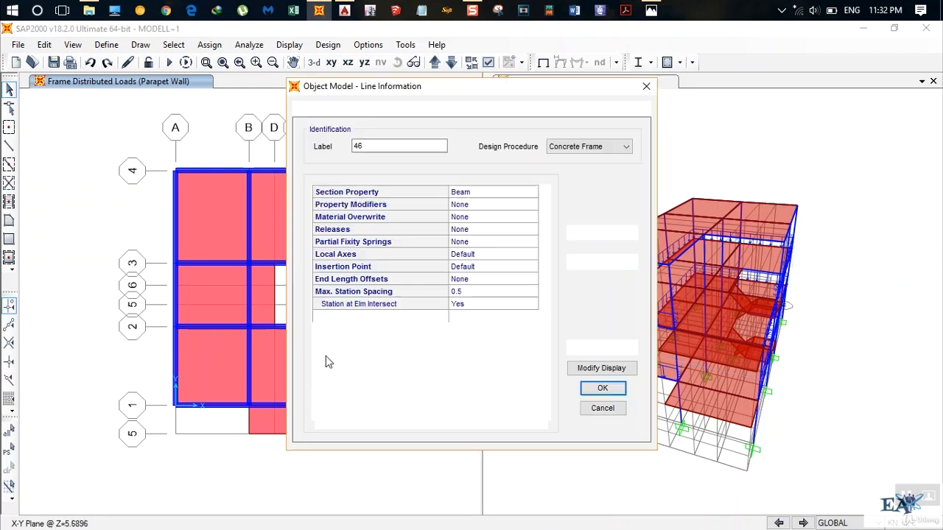
click(396, 110)
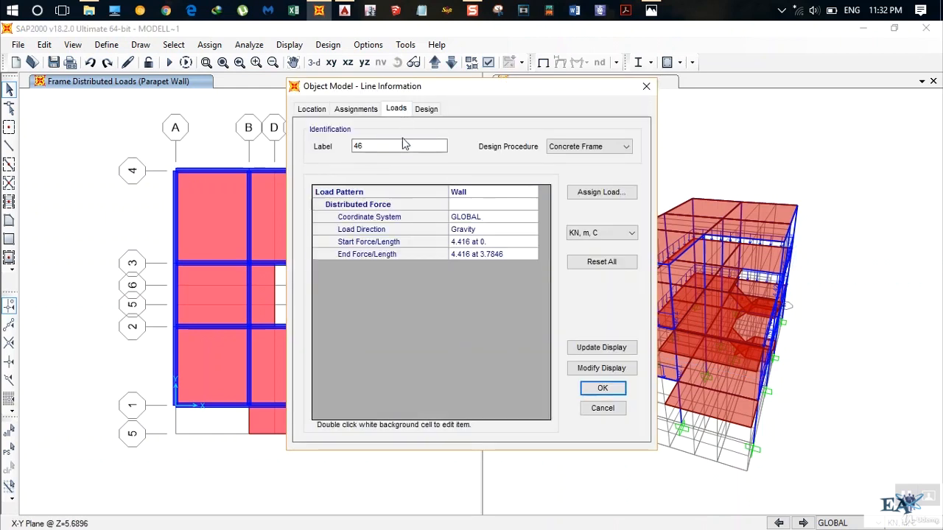
click(606, 408)
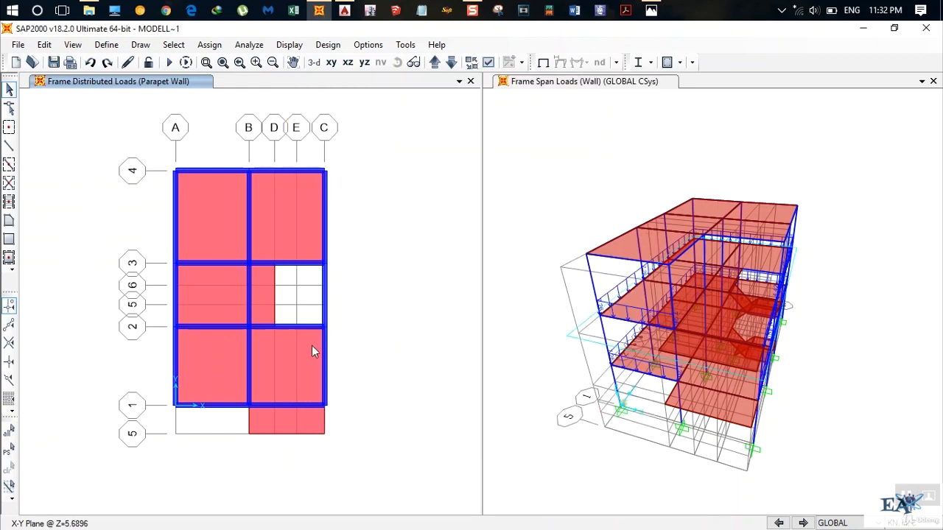
Try to clear the load on the grid C beam between grid lines 1 and 2 by deleting its existing Parapet Wall loads.
click(325, 364)
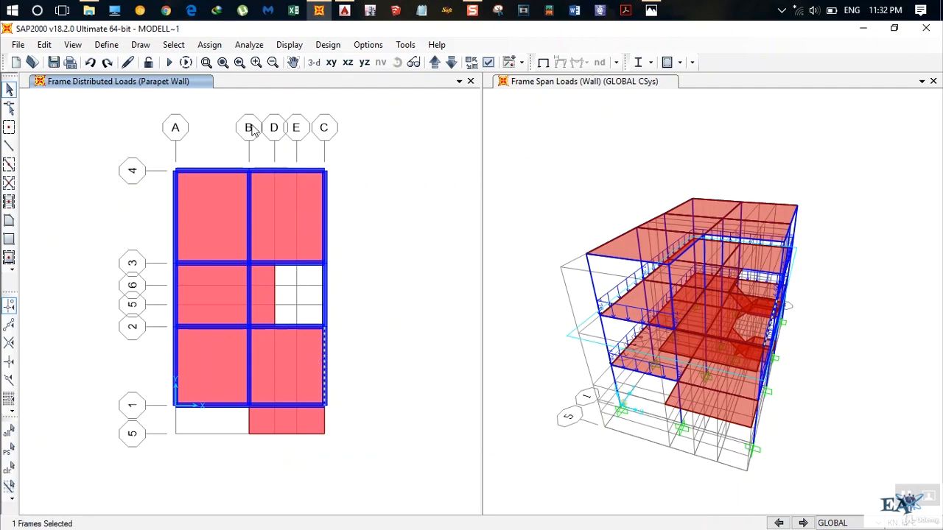
click(209, 44)
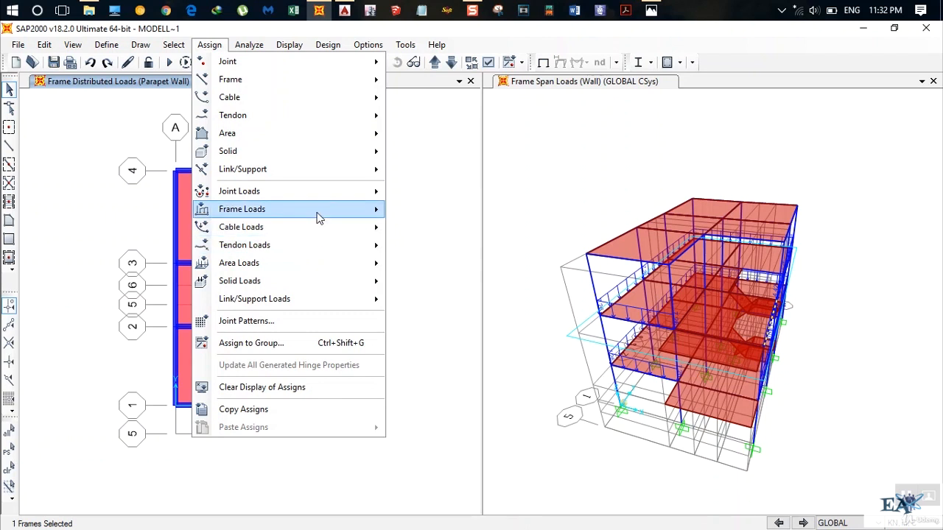
mouse_move(318, 218)
click(435, 248)
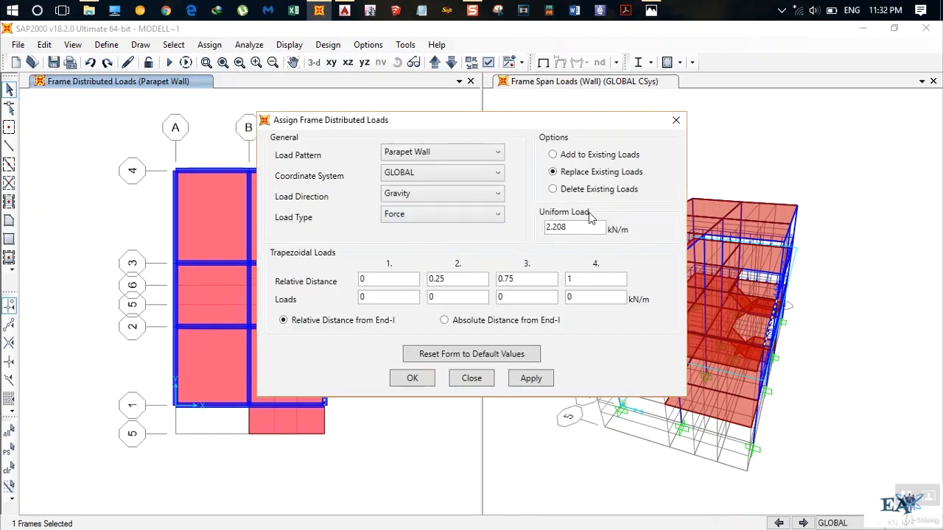
click(575, 189)
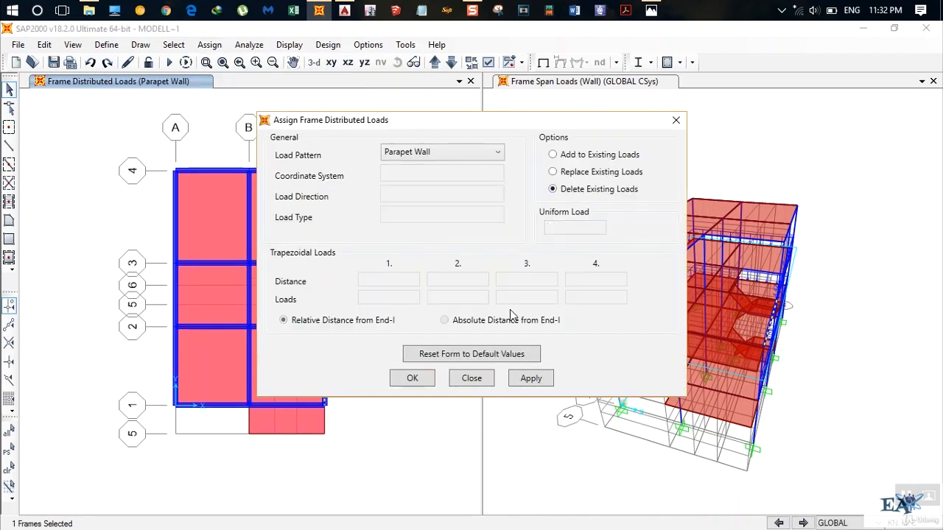
click(414, 382)
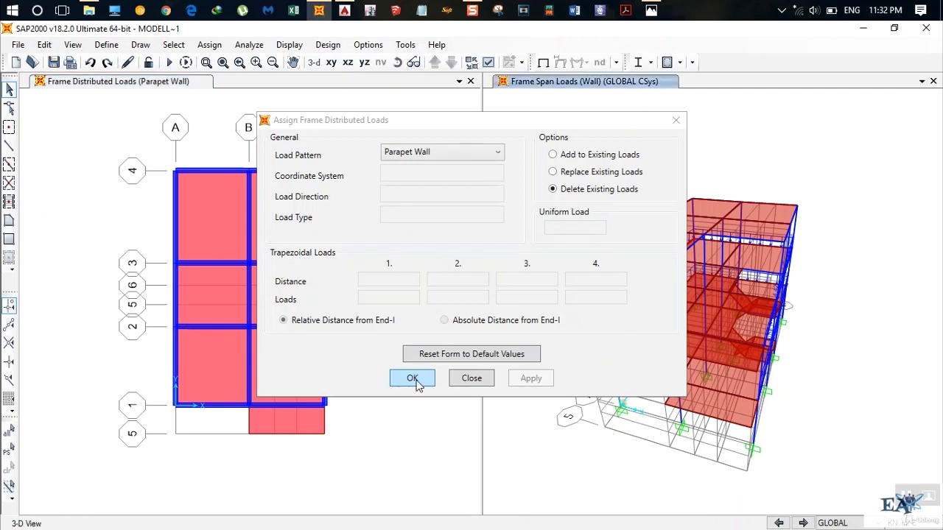
Delete the existing Wall distributed load from the grid C beam between grid lines 1 and 2 and check its load information.
click(326, 376)
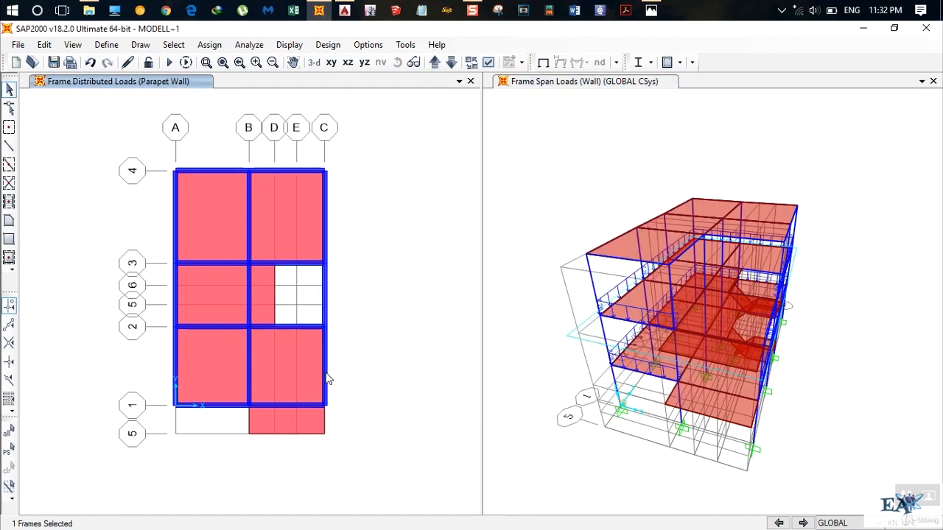
click(209, 44)
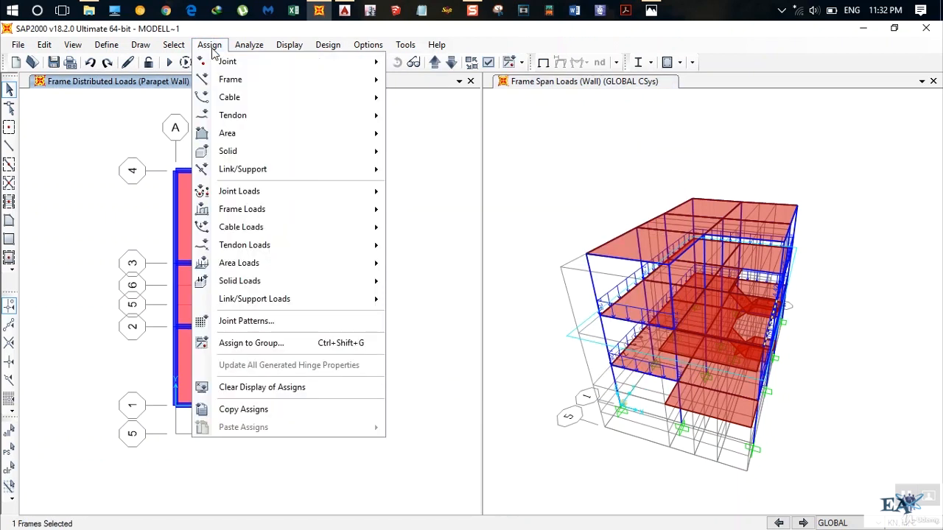
mouse_move(326, 219)
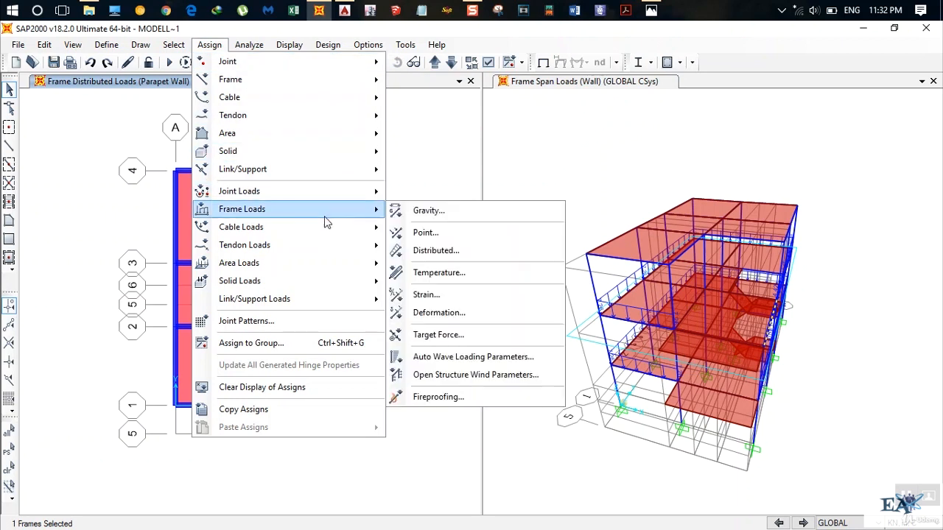
click(436, 251)
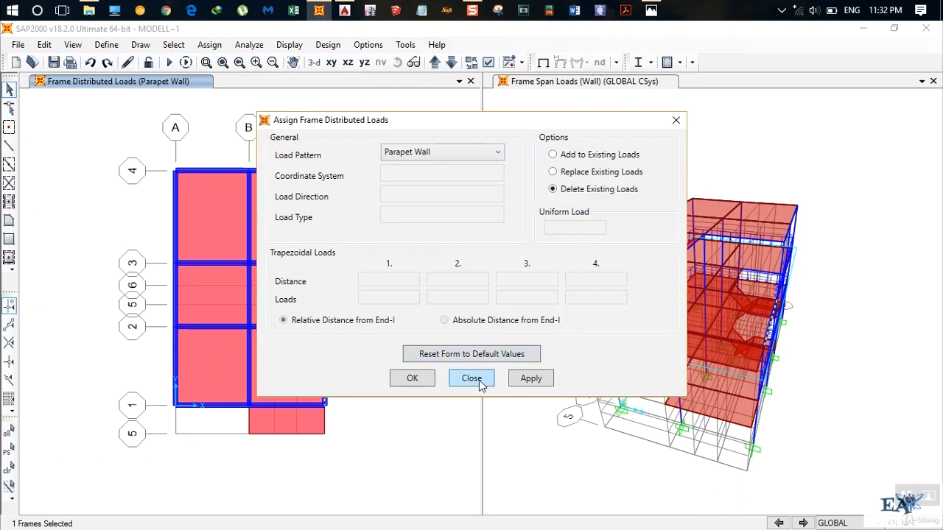
click(431, 156)
click(413, 281)
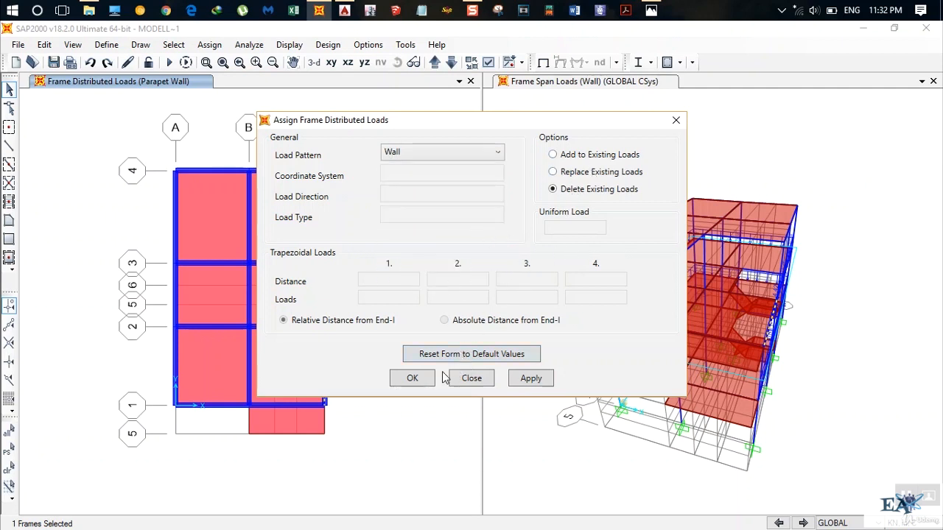
click(414, 379)
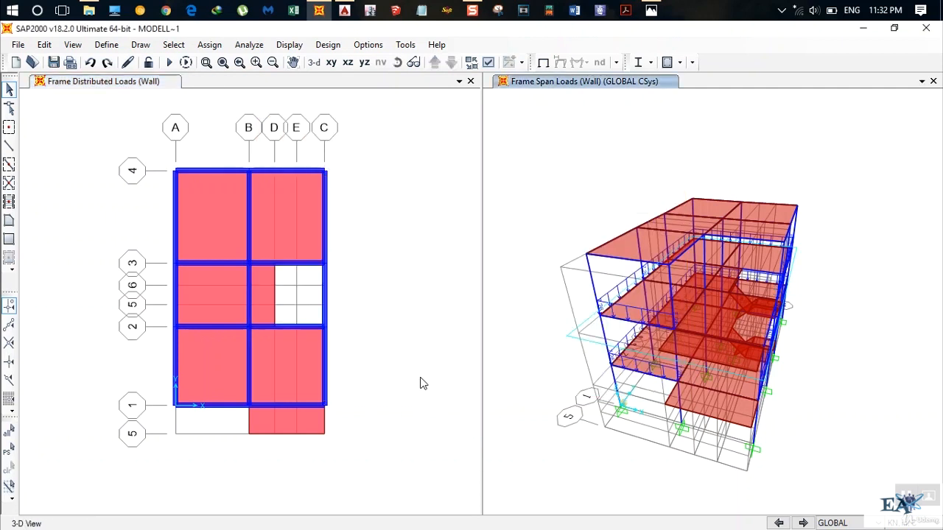
right_click(328, 370)
click(400, 111)
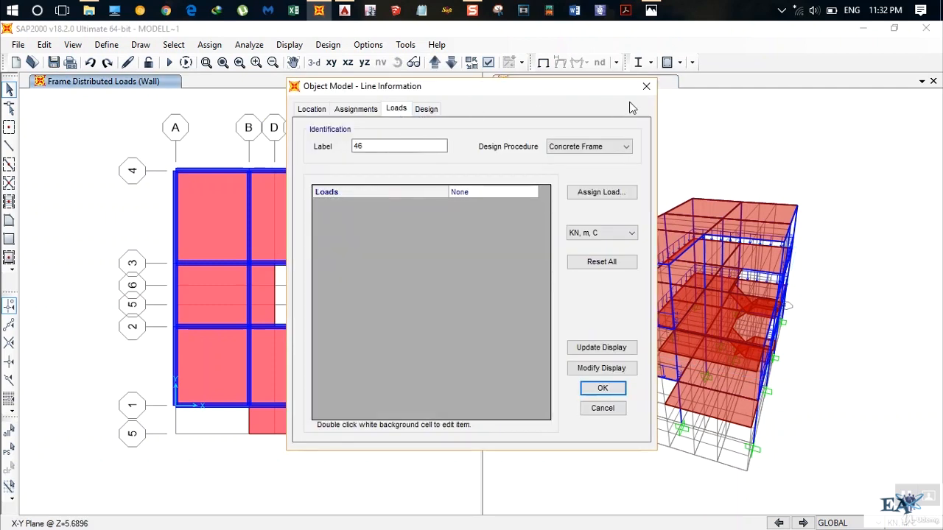
click(645, 87)
Assign a uniform Wall distributed load of 19.2*0.23*1 kN/m to the grid C beam between grid lines 1 and 2, replacing existing loads.
click(326, 375)
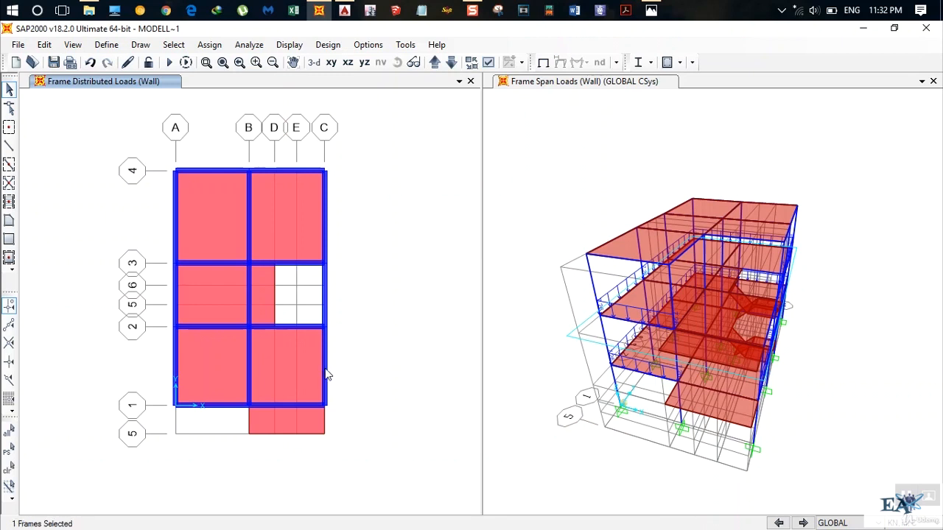
click(209, 44)
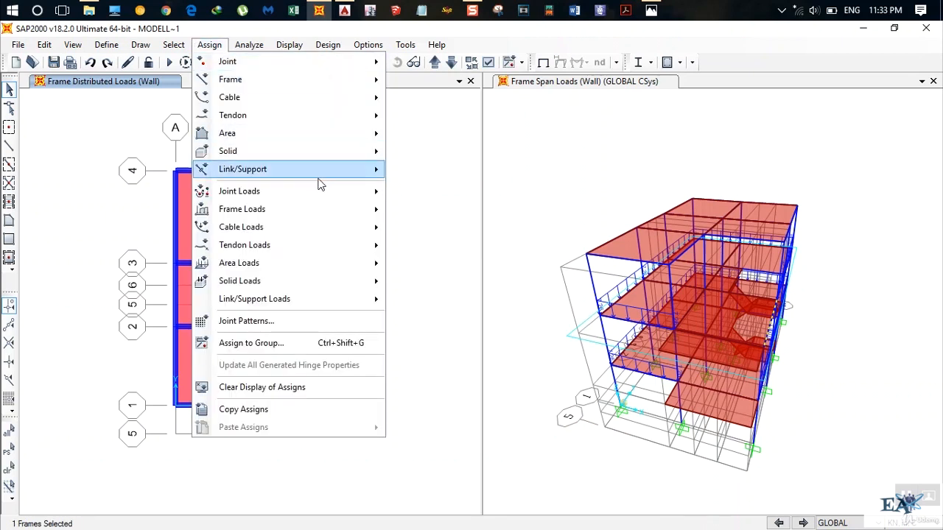
mouse_move(326, 211)
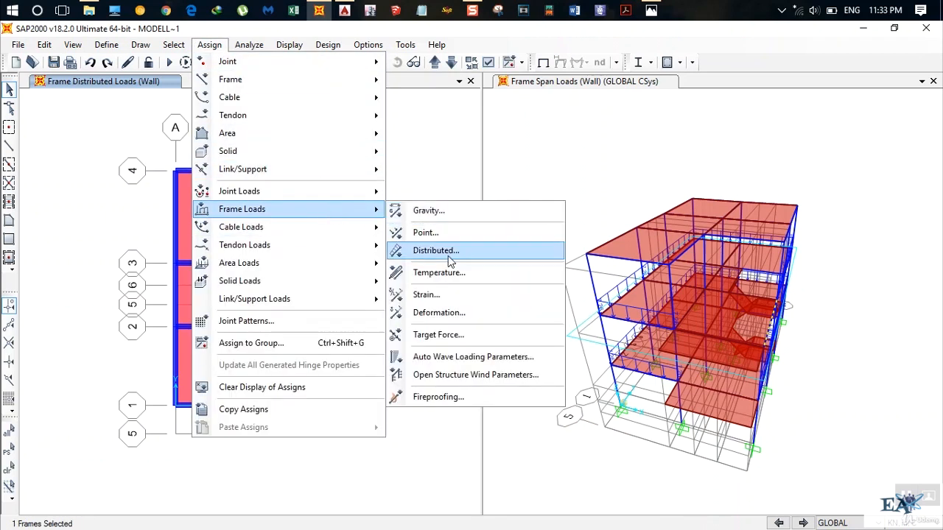
click(442, 251)
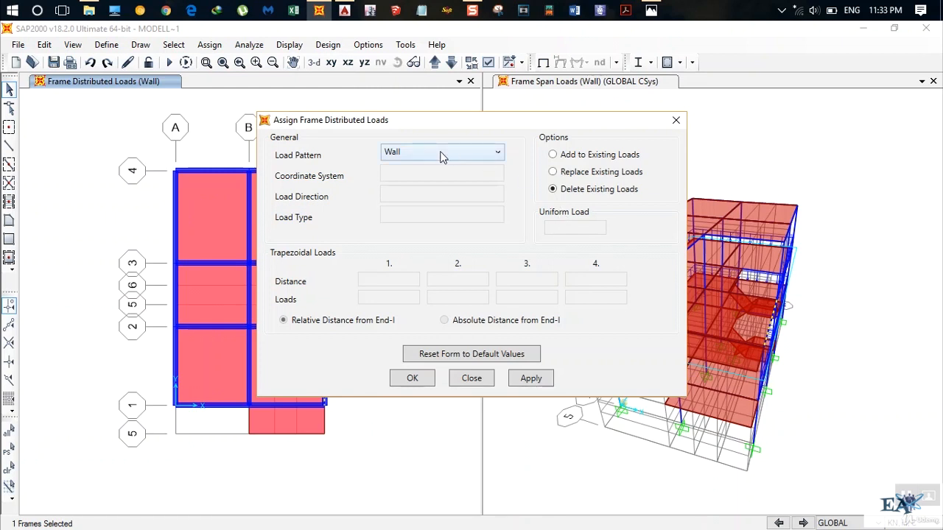
click(557, 175)
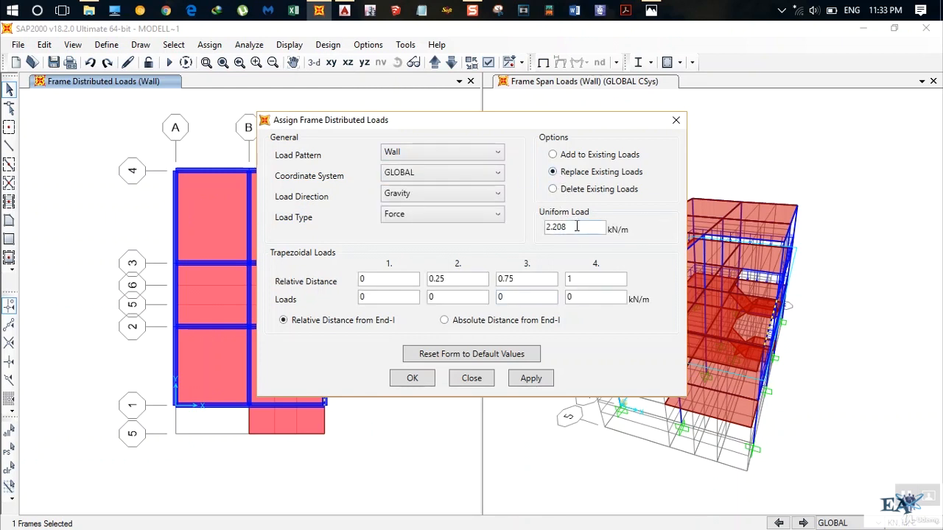
drag(576, 227, 423, 234)
text(19.2*23)
key(BackSpace)
key(BackSpace)
text(0.23*1)
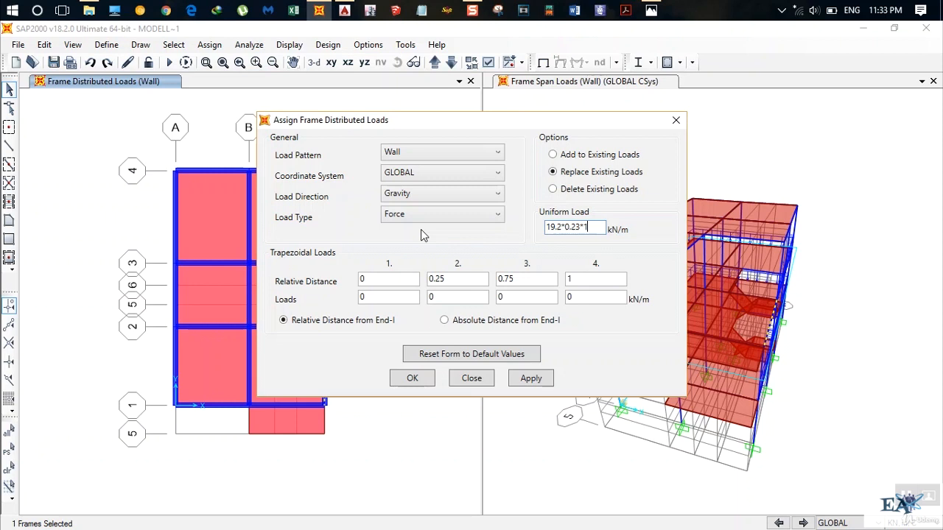
click(533, 380)
click(412, 379)
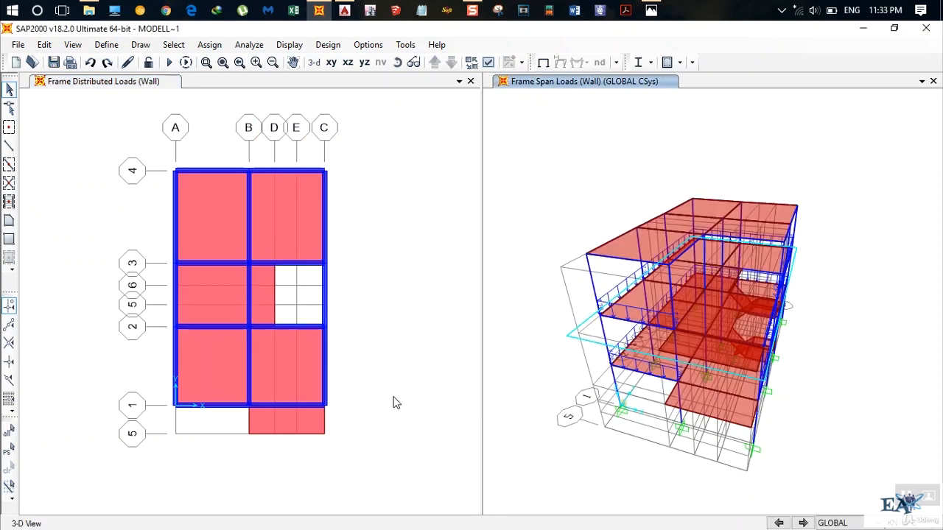
Inspect the loads on the projecting slab between grids B and C in the Z=5.6896 and Z=2.8448 plans.
click(293, 417)
right_click(293, 416)
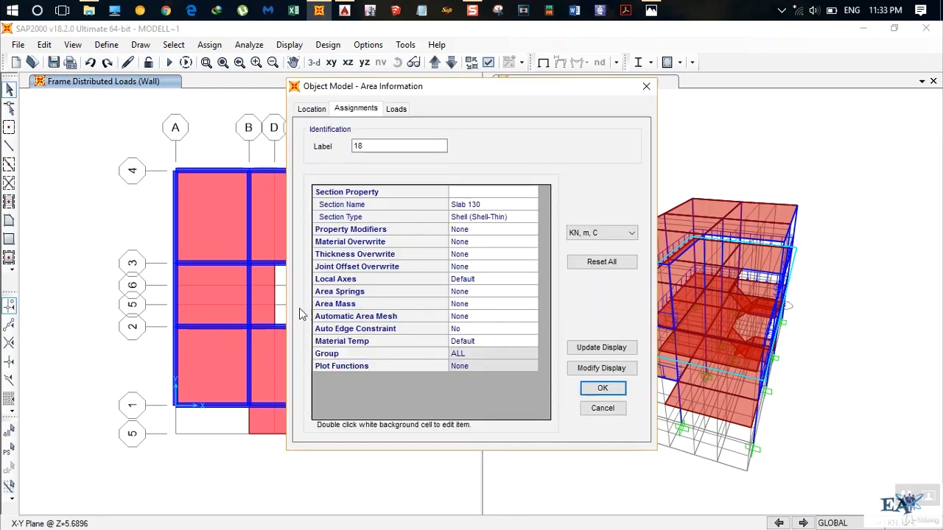
click(398, 109)
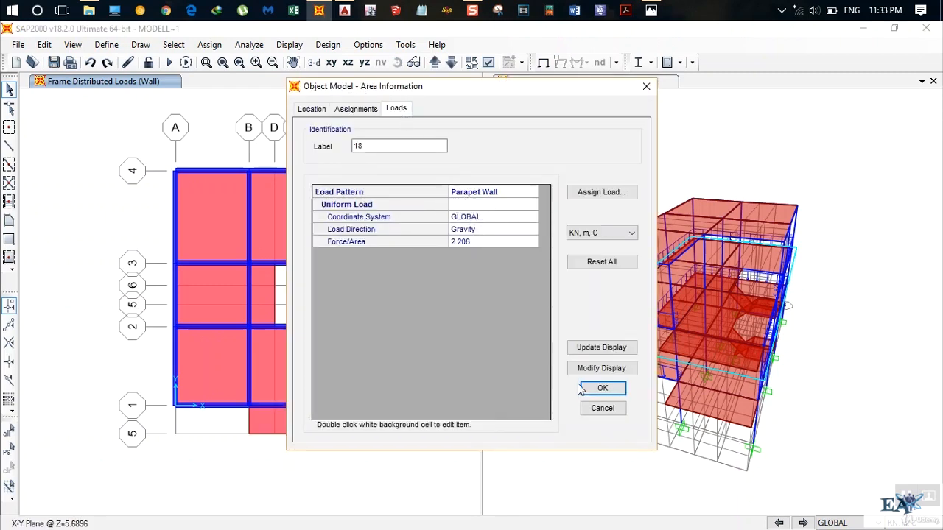
click(601, 410)
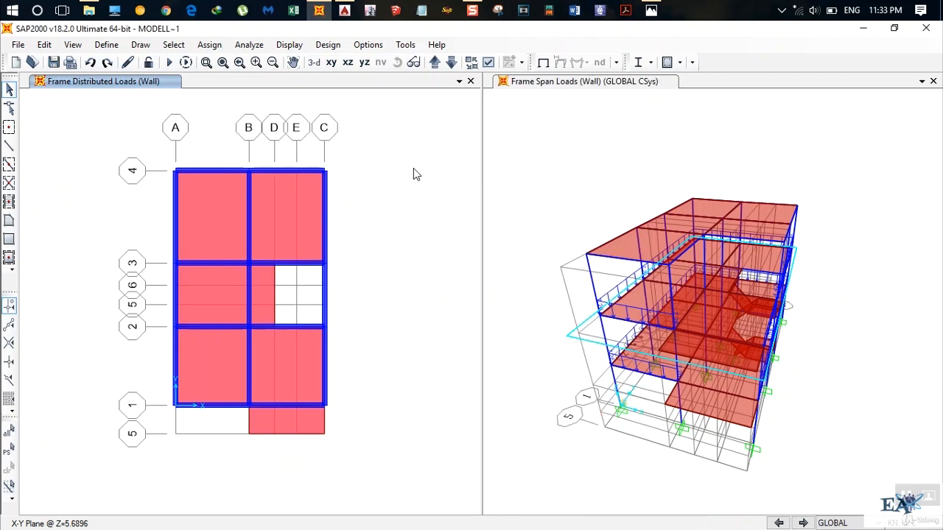
click(452, 62)
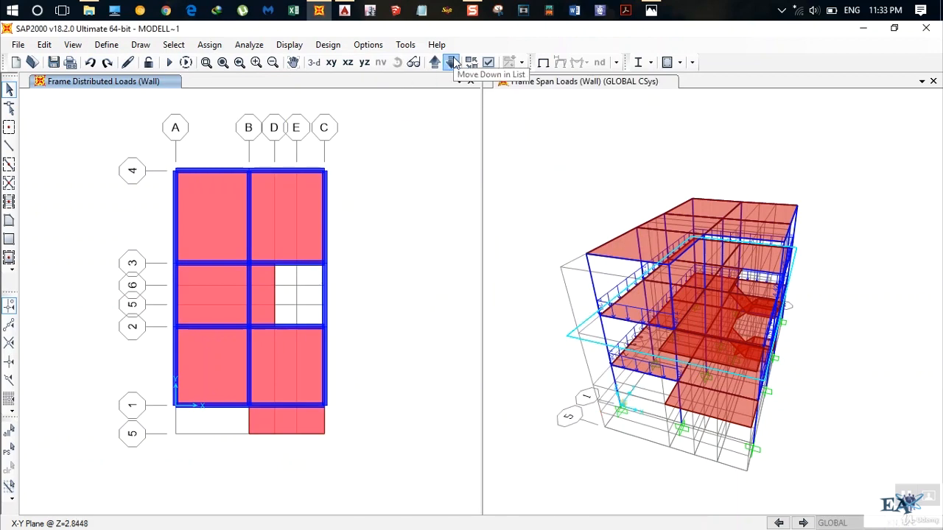
right_click(300, 417)
click(398, 109)
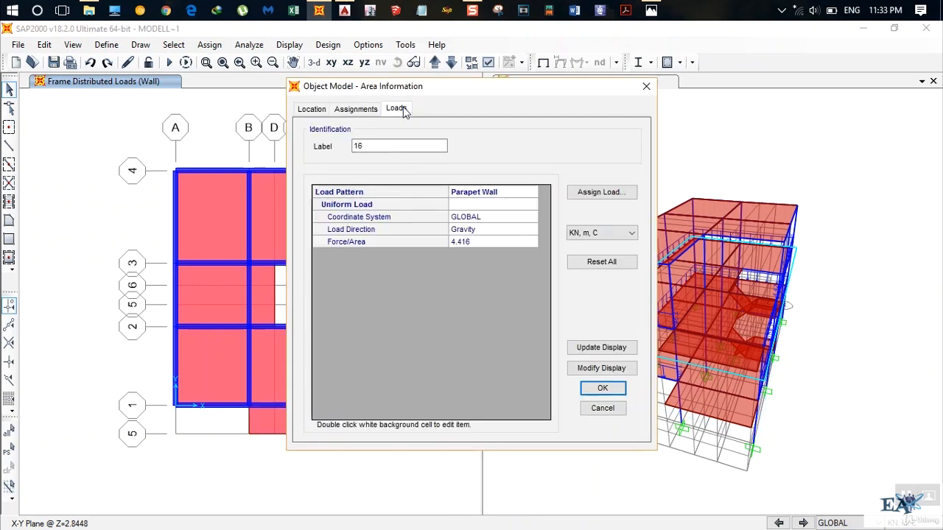
click(646, 86)
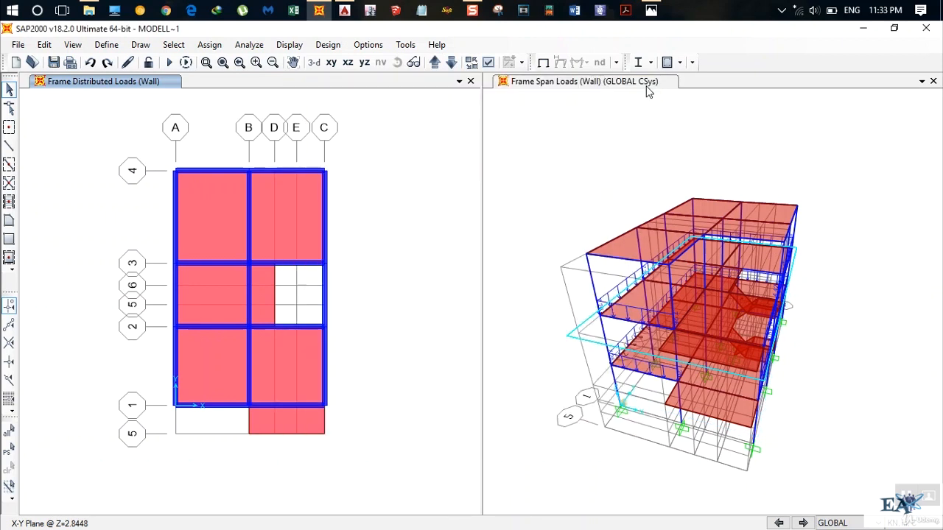
Go up to the Z=8.5344 roof plan and inspect the loads on the grid C beam between grid lines 3 and 4.
click(437, 65)
click(438, 66)
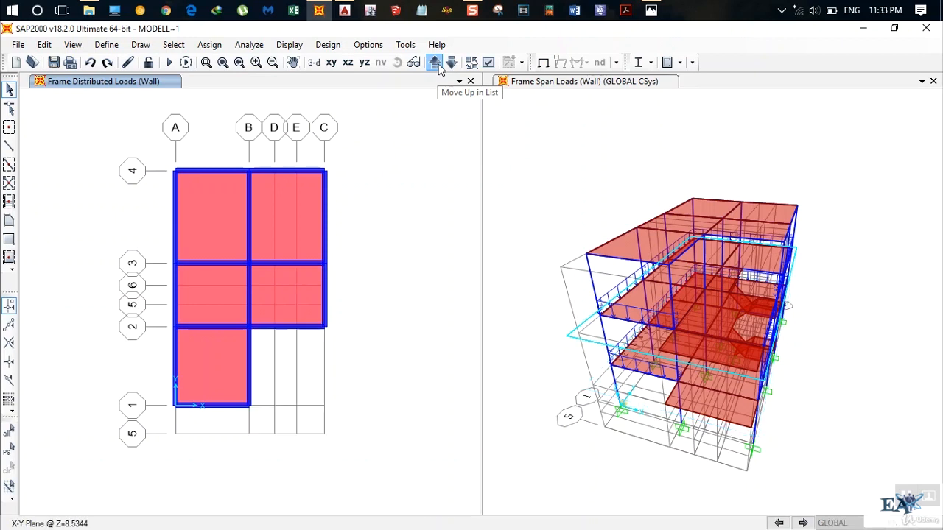
click(326, 227)
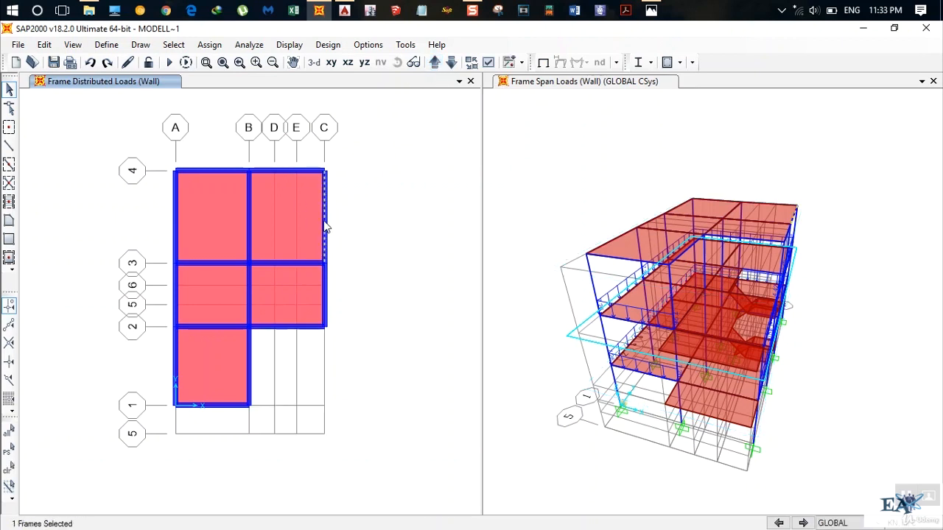
right_click(322, 223)
click(396, 109)
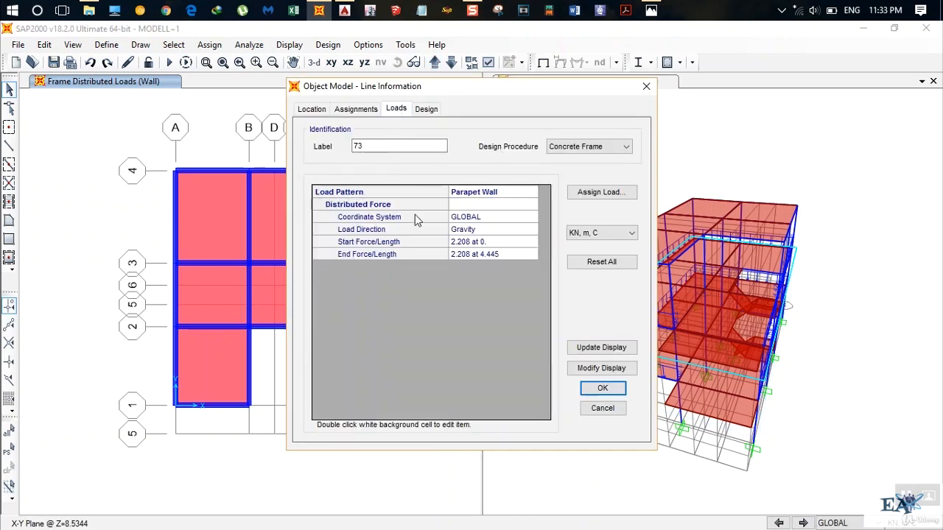
click(645, 86)
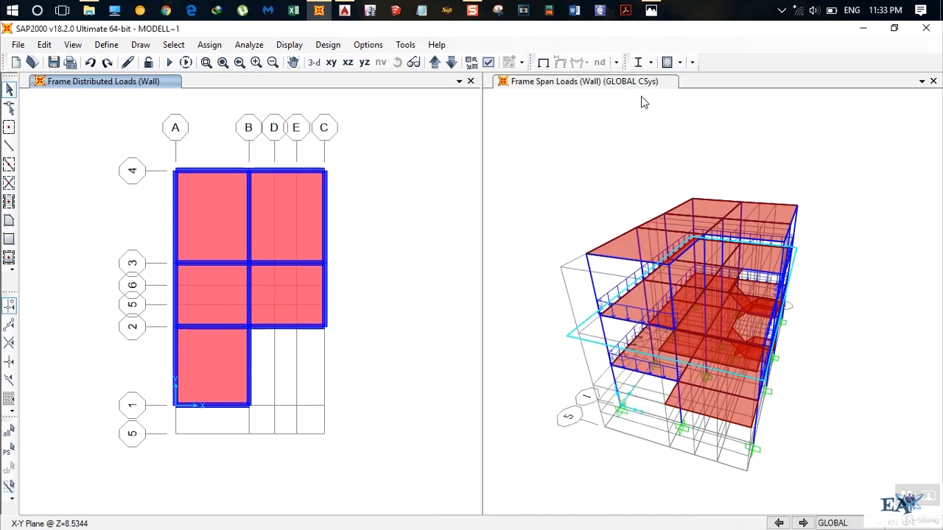
Display the Parapet Wall frame span loads in the 3D view and examine them around the roof perimeter from several sides.
click(546, 78)
click(328, 44)
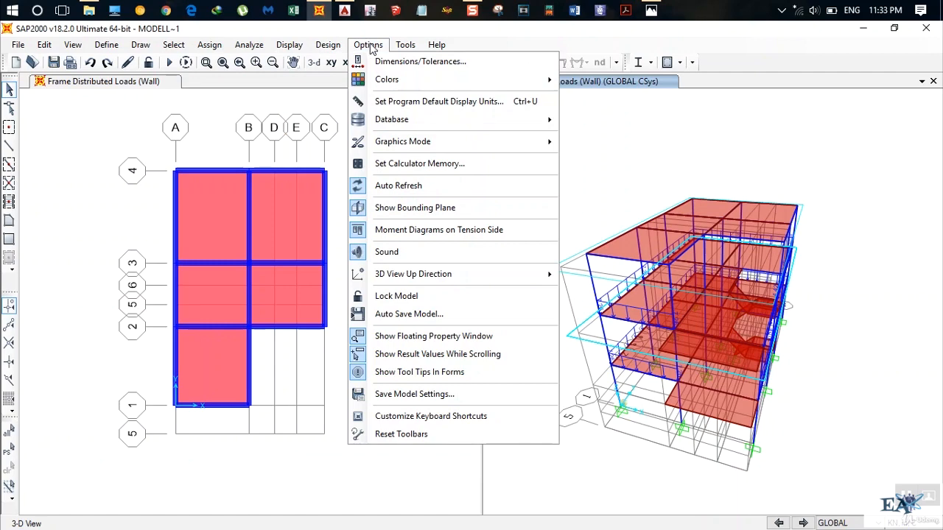
mouse_move(288, 45)
mouse_move(358, 126)
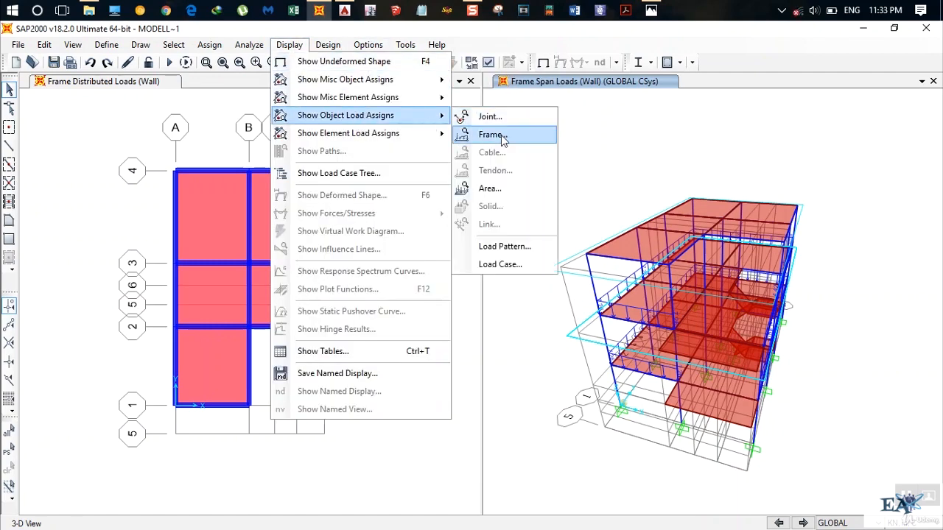
click(486, 136)
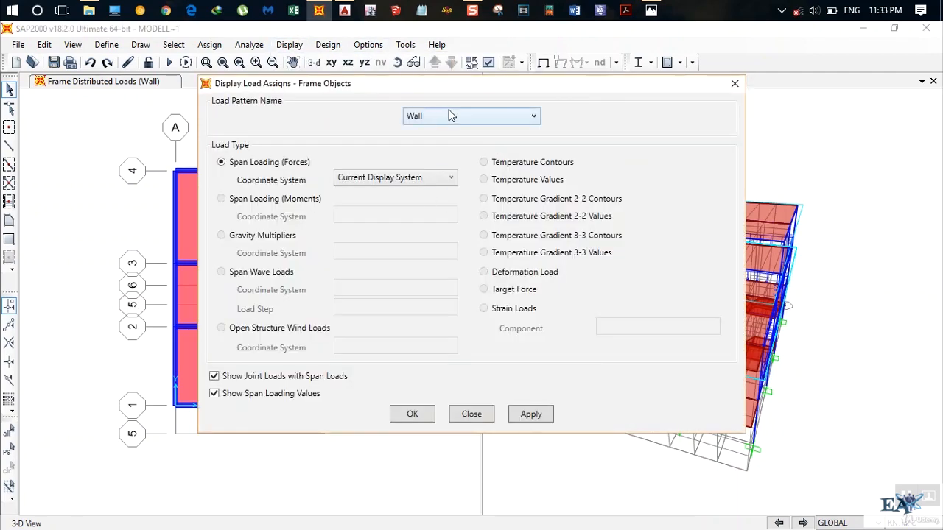
click(450, 115)
click(451, 212)
click(414, 414)
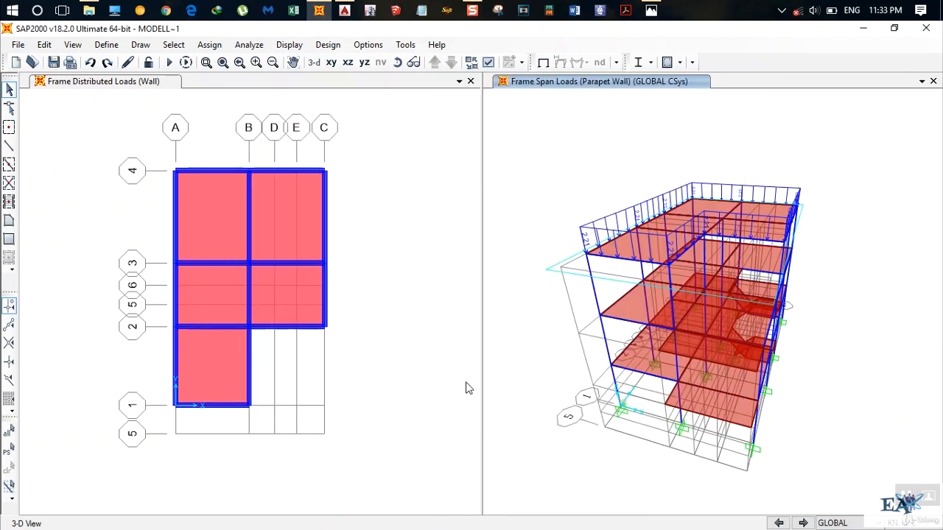
click(413, 63)
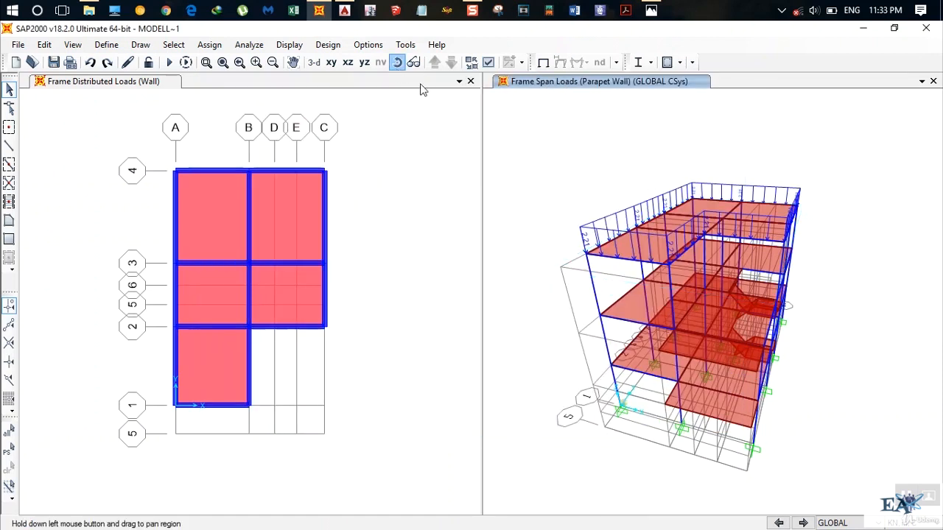
mouse_move(866, 248)
mouse_down()
mouse_move(817, 280)
mouse_move(767, 251)
mouse_up()
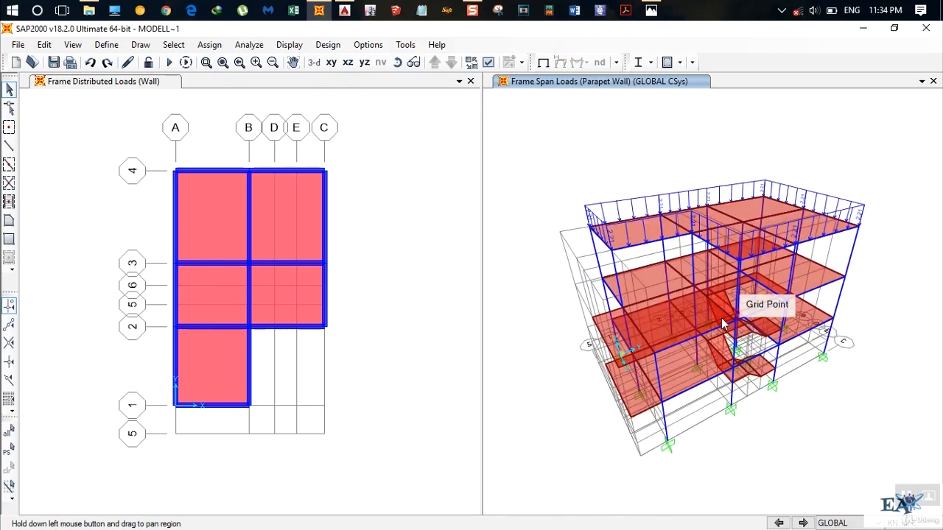
click(397, 63)
drag(557, 185, 603, 169)
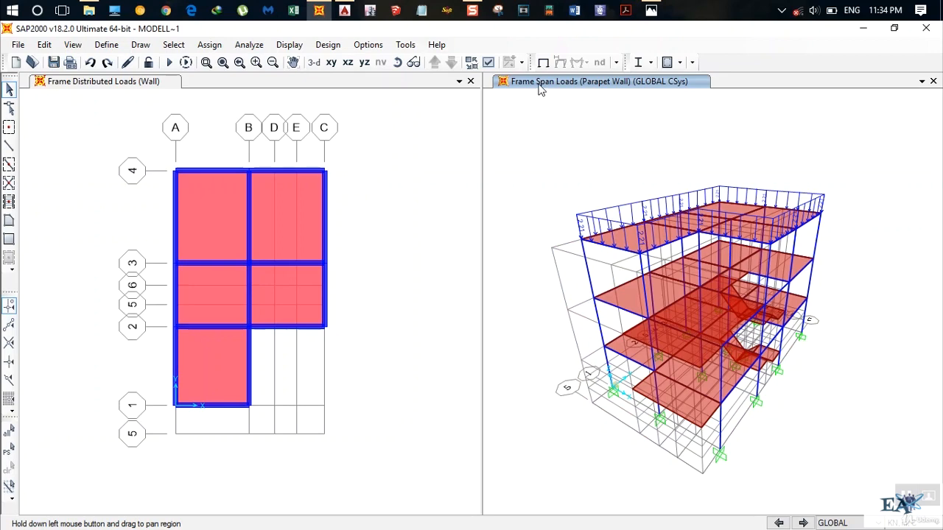
click(397, 62)
drag(627, 182, 739, 150)
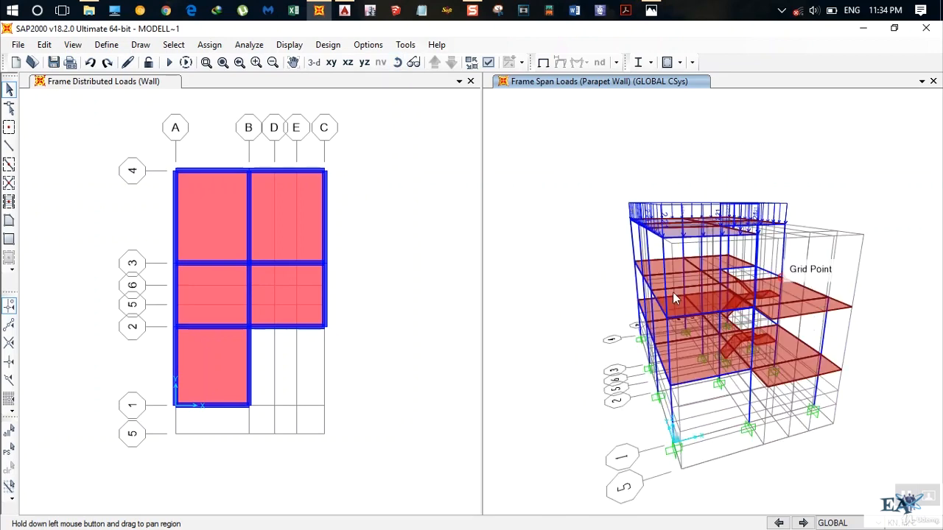
Go down to the Z=5.6896 plan and check the load information of the grid C beam between grid lines 1 and 2.
click(307, 104)
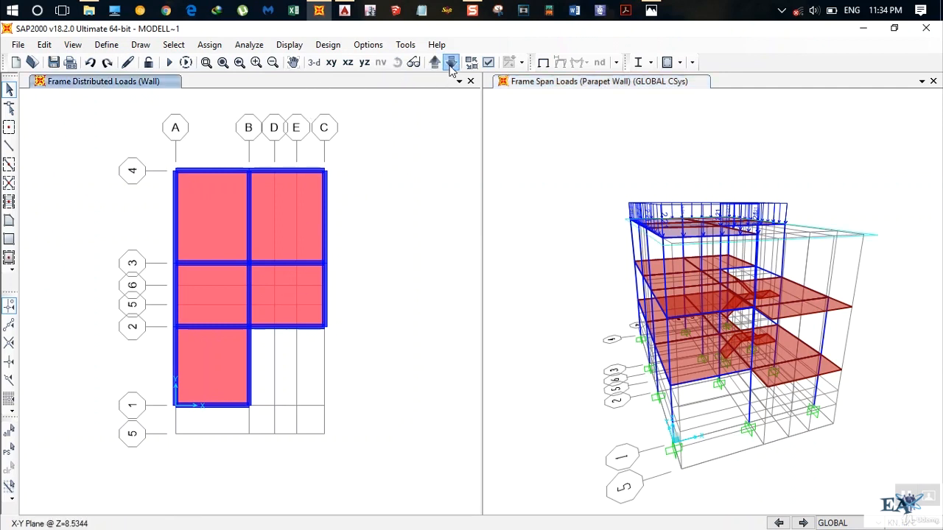
click(451, 62)
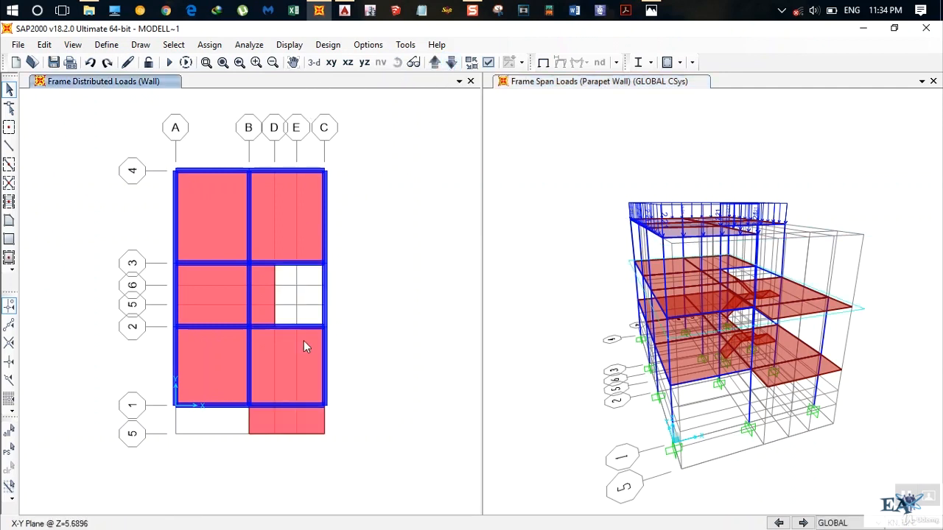
right_click(328, 364)
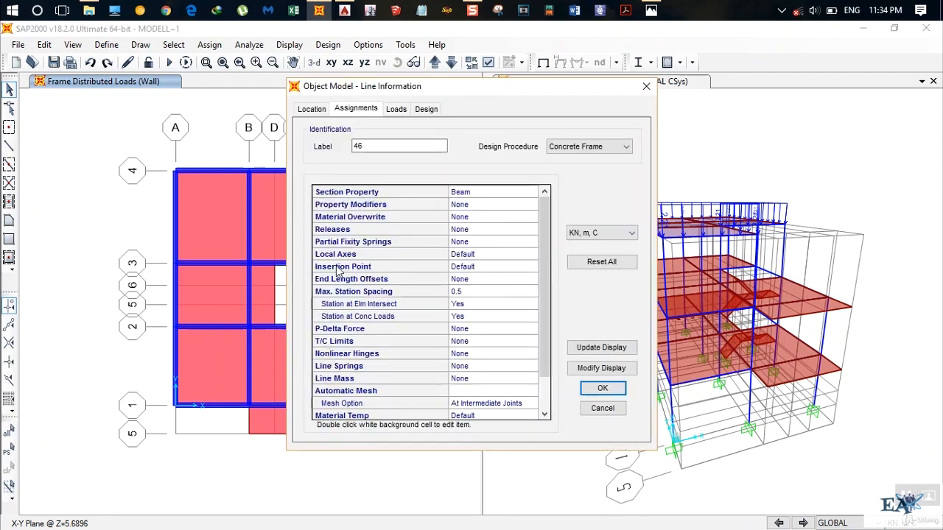
click(395, 110)
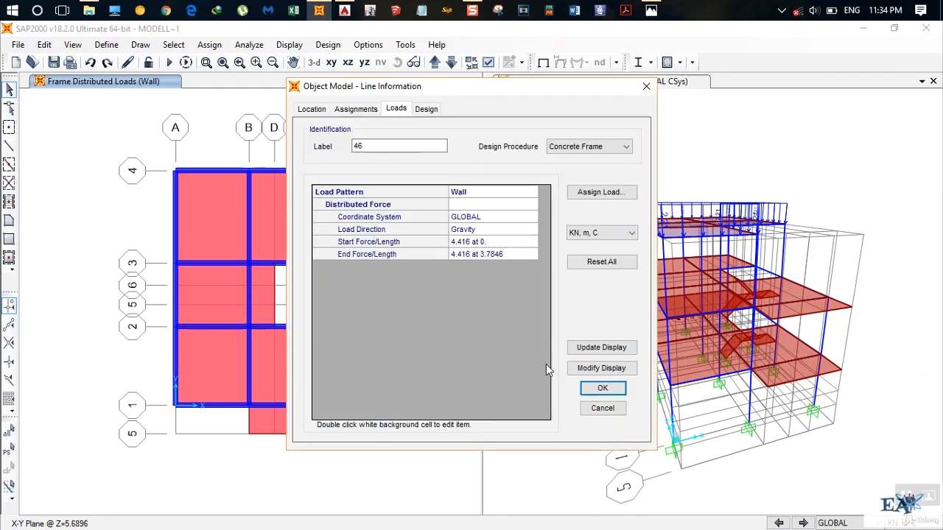
click(602, 408)
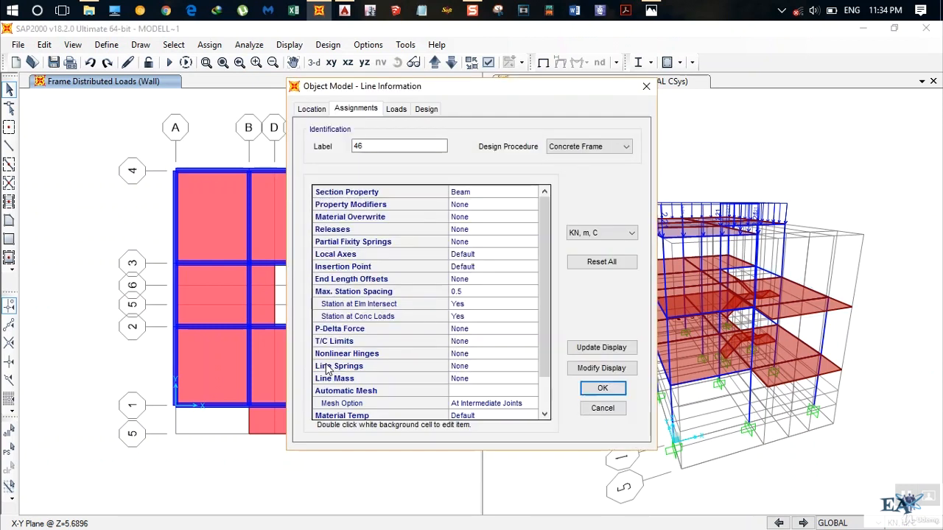
click(601, 410)
Delete the existing Wall distributed load from the grid C beam between grid lines 1 and 2 in the Z=5.6896 plan.
click(325, 377)
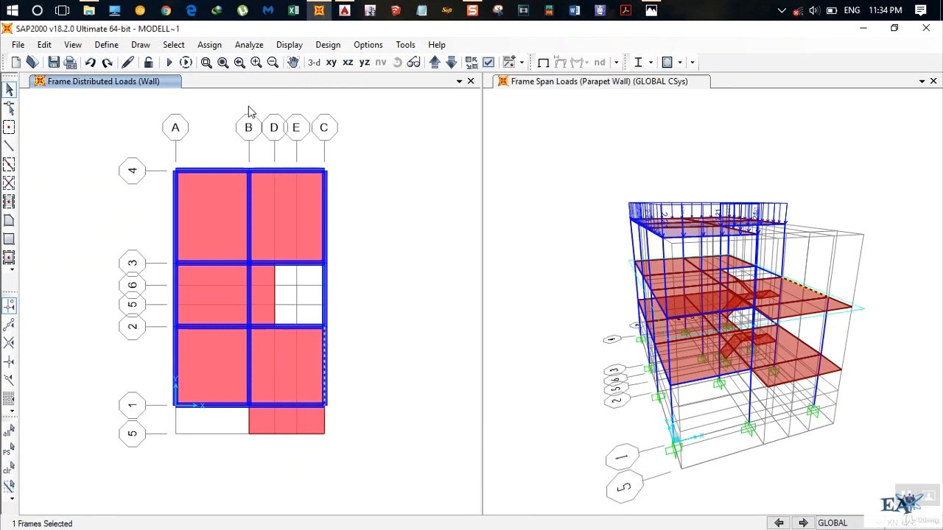
click(209, 45)
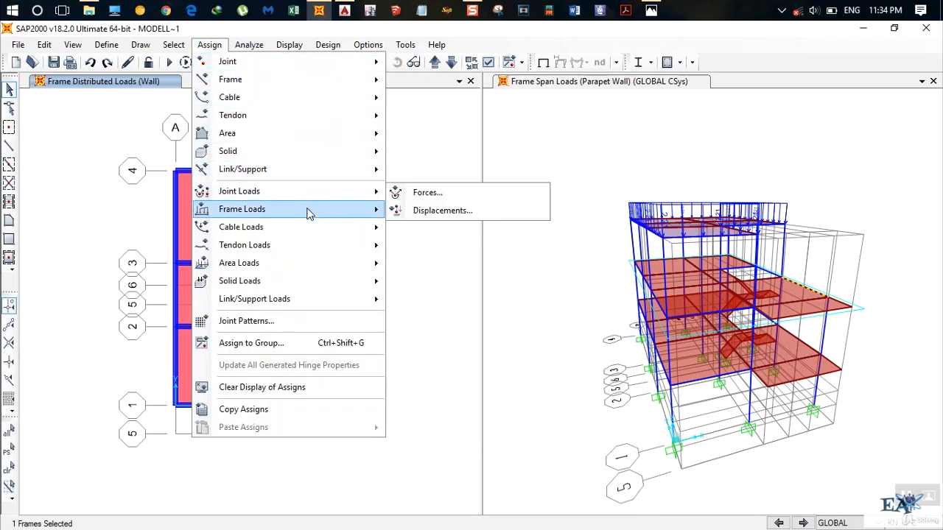
mouse_move(310, 210)
click(435, 255)
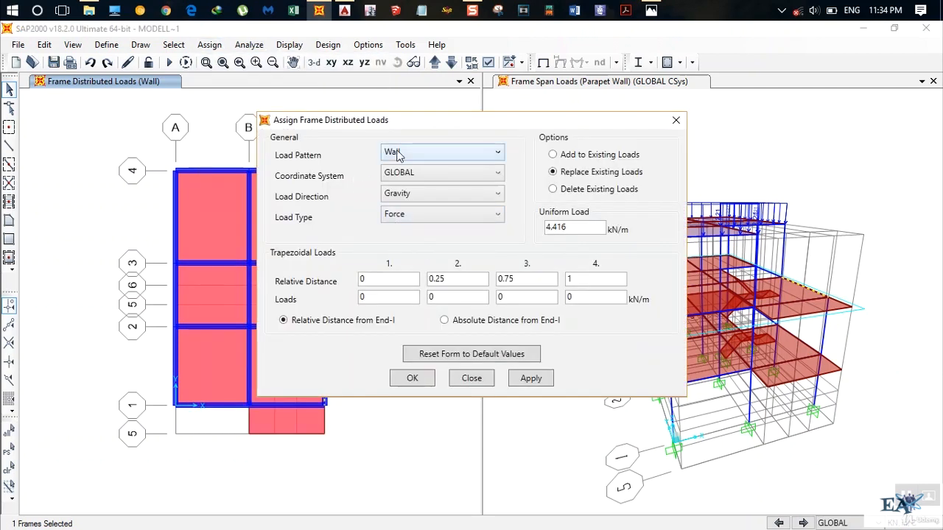
click(567, 190)
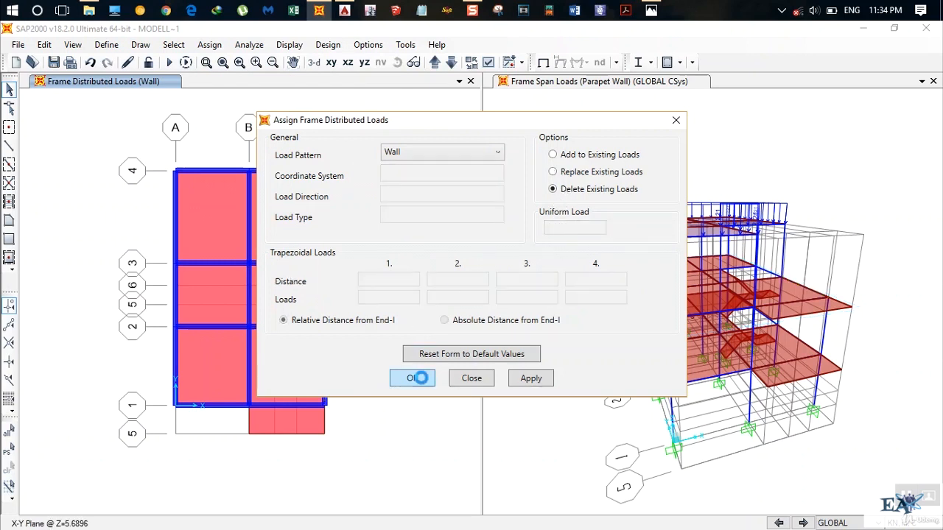
click(423, 383)
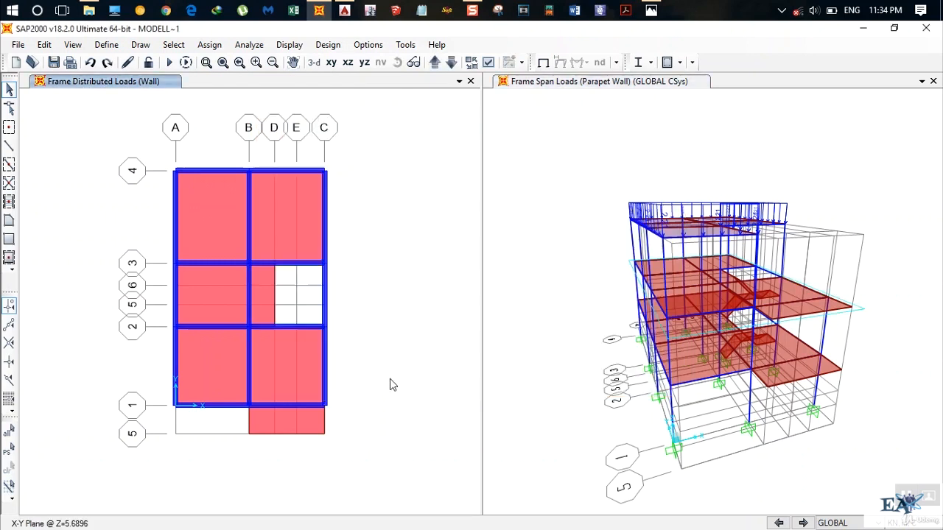
Assign a 4.416 kN/m Parapet Wall gravity load to the grid C beam between grid lines 1 and 2 at Z=5.6896, replacing existing loads.
click(325, 377)
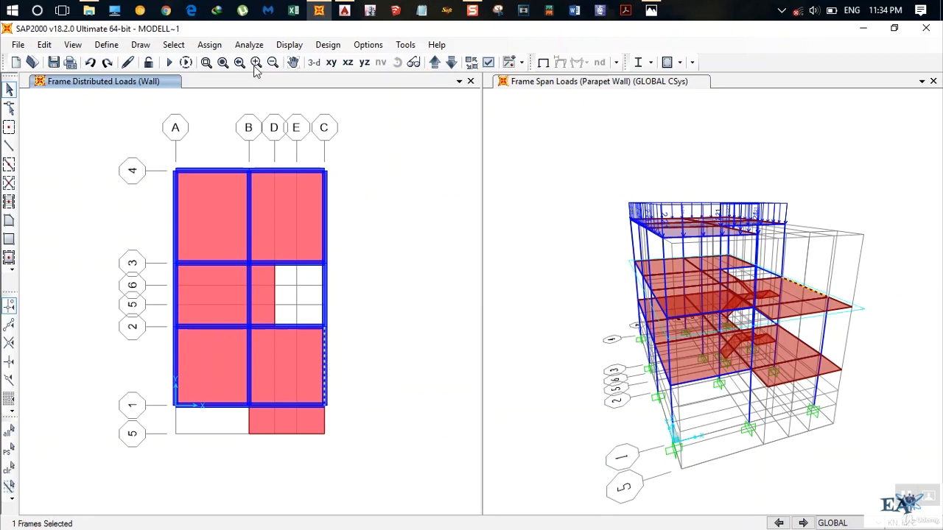
click(209, 44)
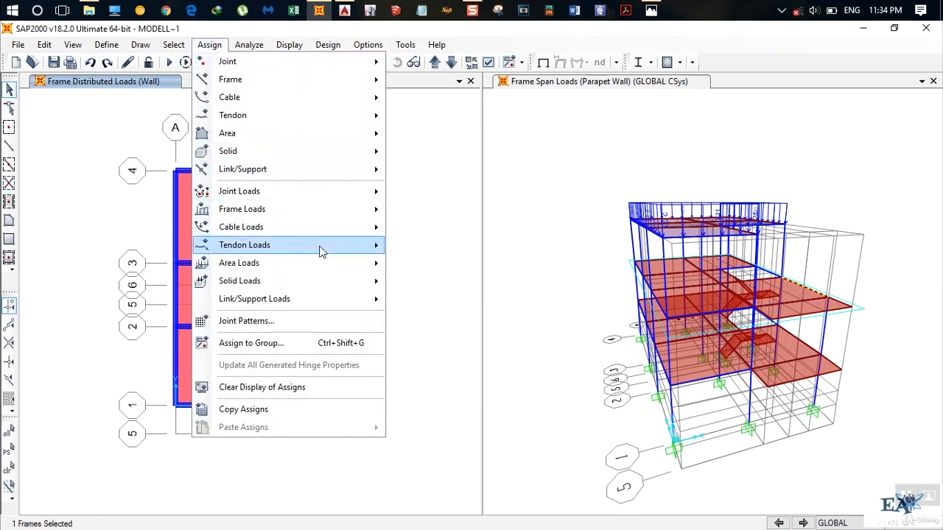
mouse_move(314, 210)
click(436, 250)
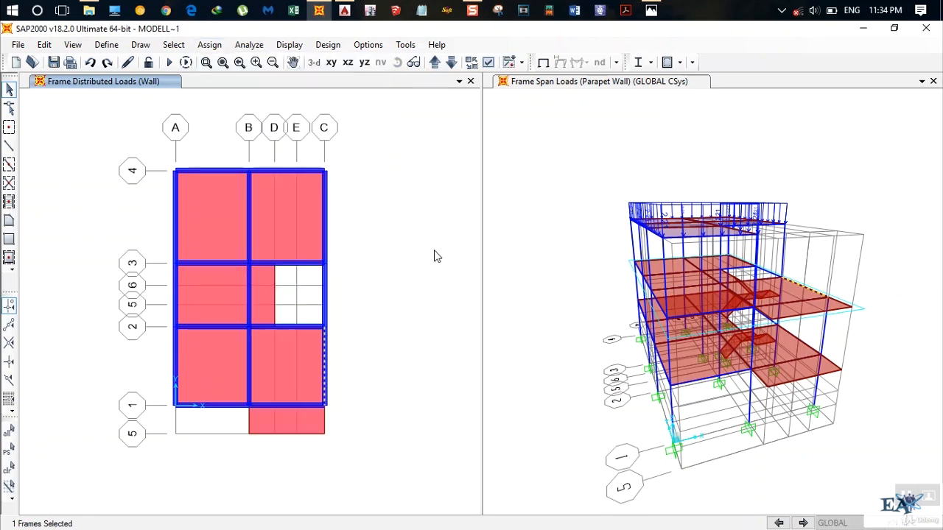
click(553, 172)
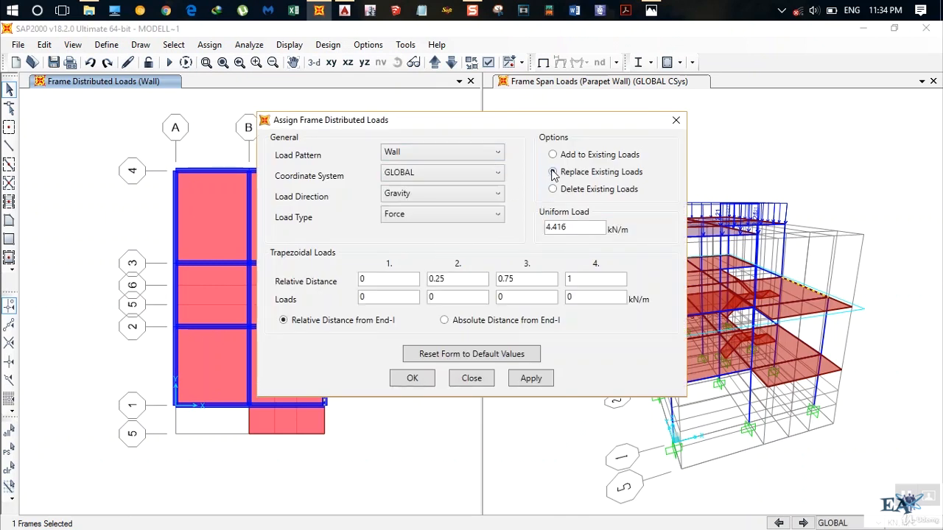
click(437, 159)
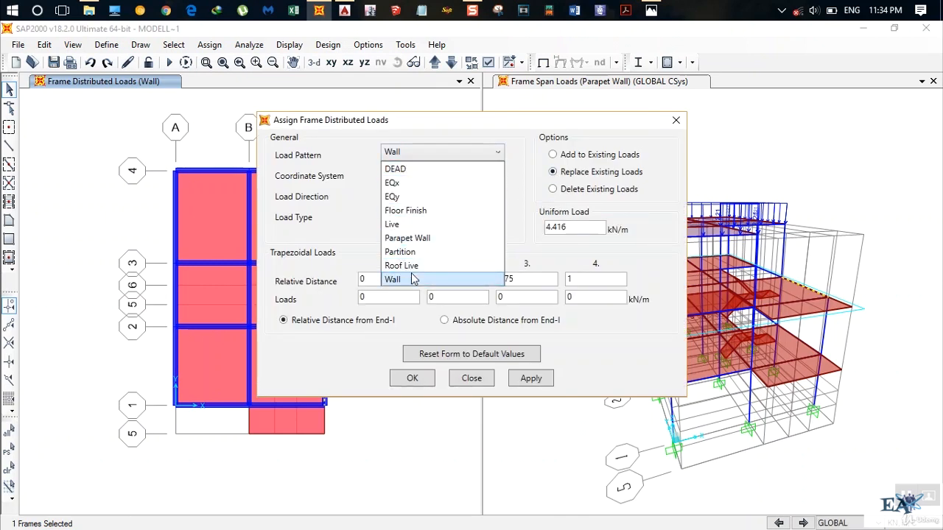
click(442, 237)
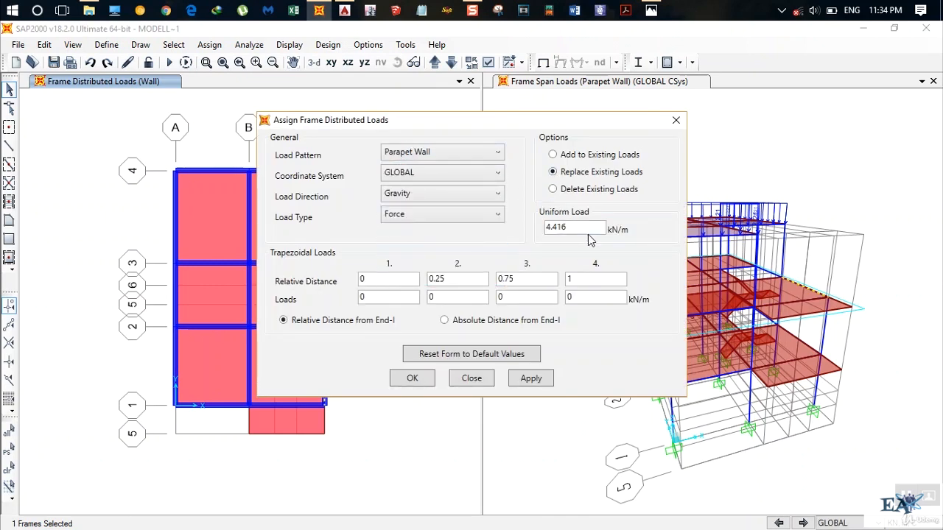
click(414, 380)
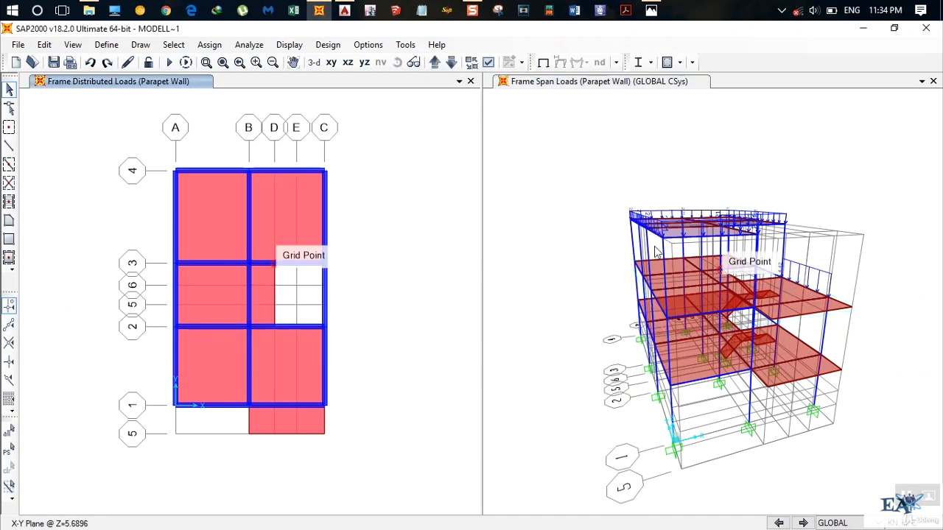
click(564, 82)
click(399, 63)
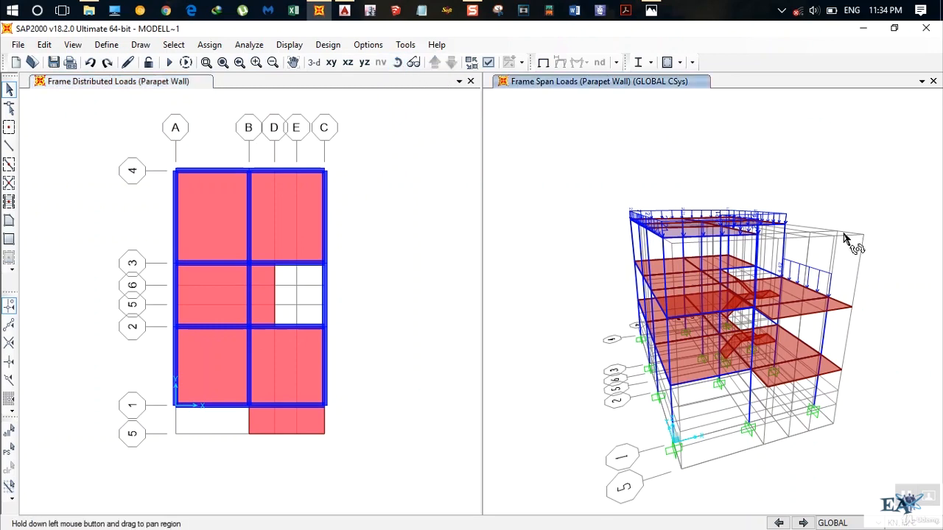
drag(847, 238, 772, 275)
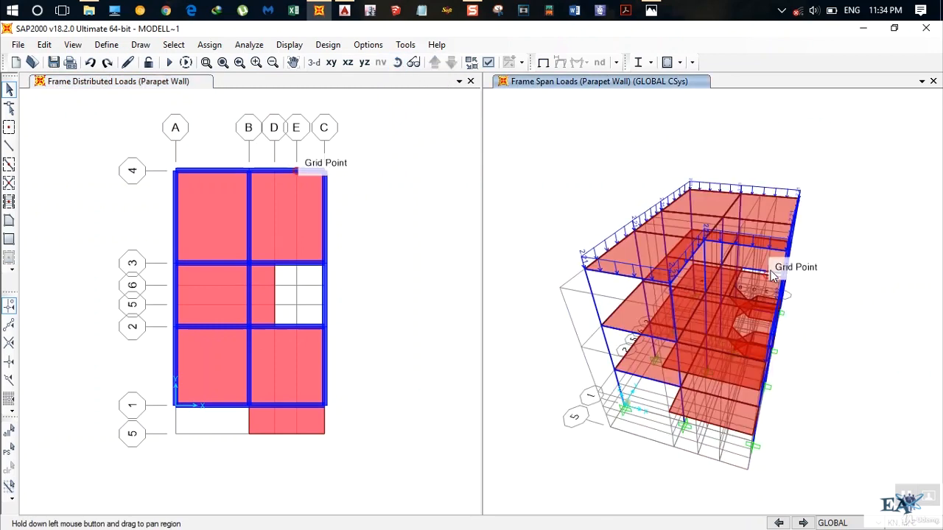
Select all slab areas in the model that use the slab 125 and Slab 130 area sections.
click(181, 86)
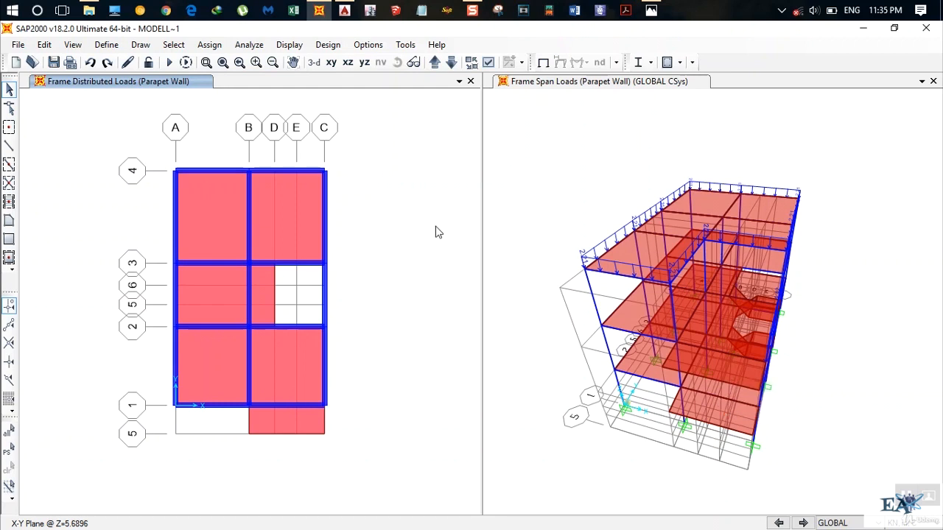
click(174, 46)
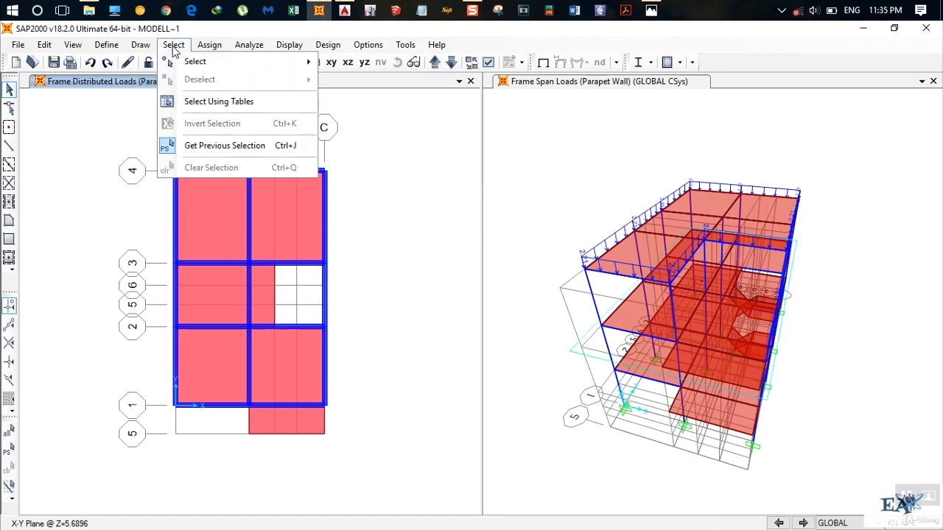
mouse_move(193, 64)
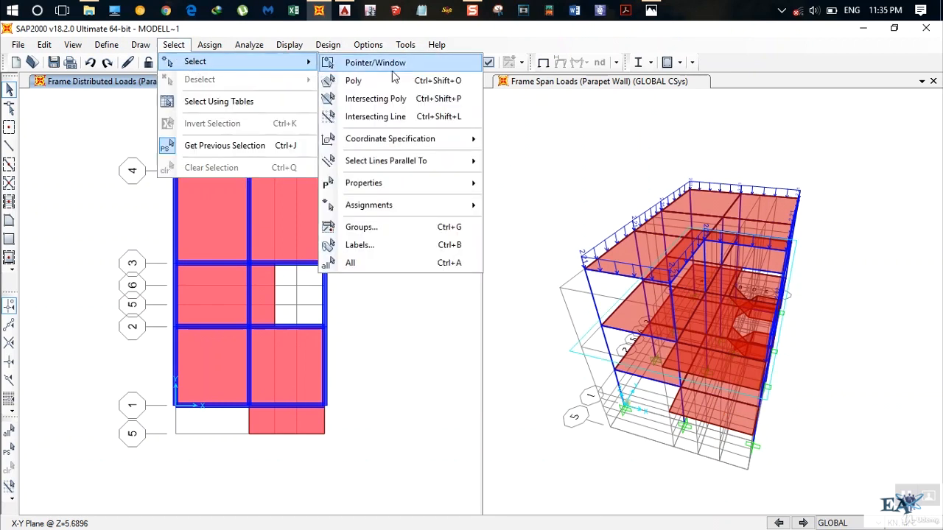
mouse_move(452, 188)
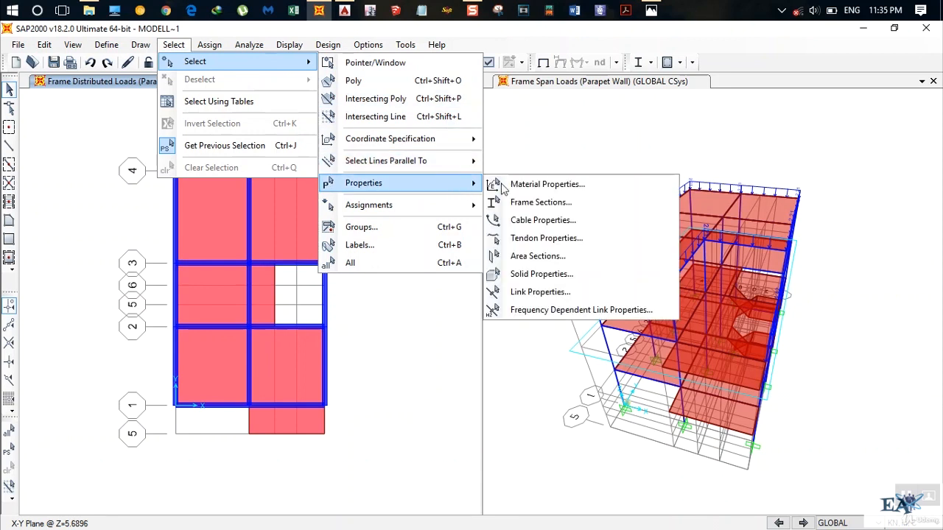
click(548, 257)
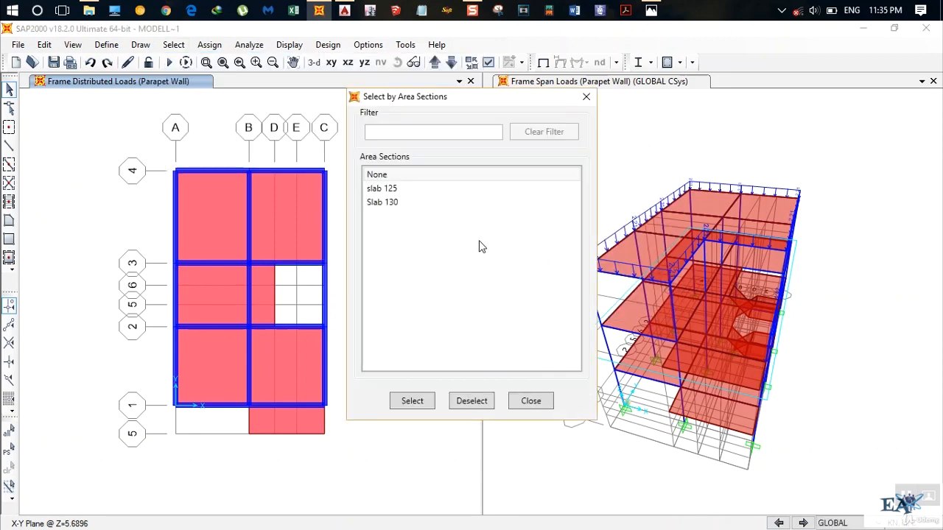
click(394, 189)
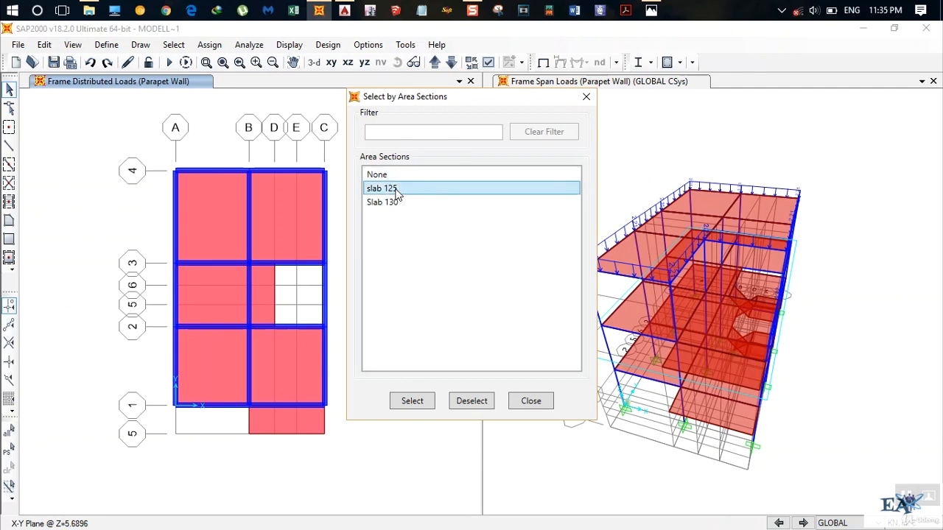
ctrl+click(395, 202)
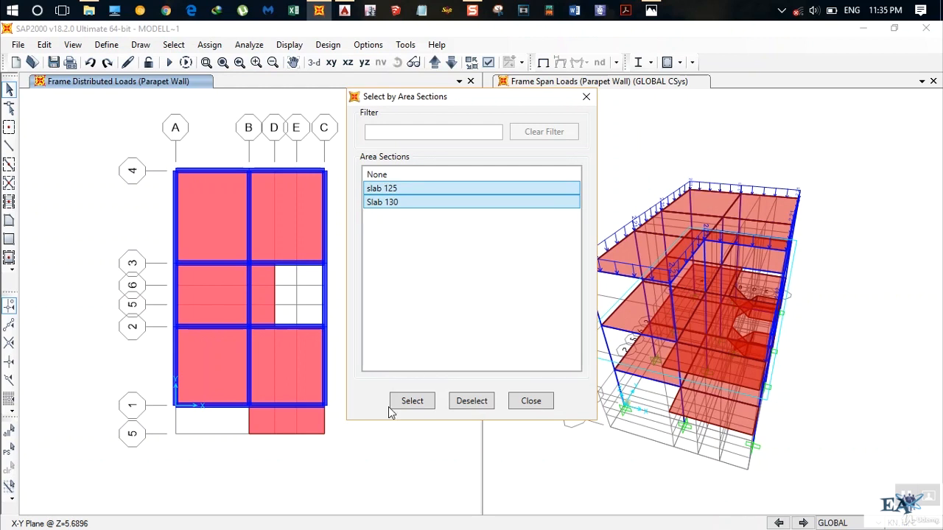
click(410, 403)
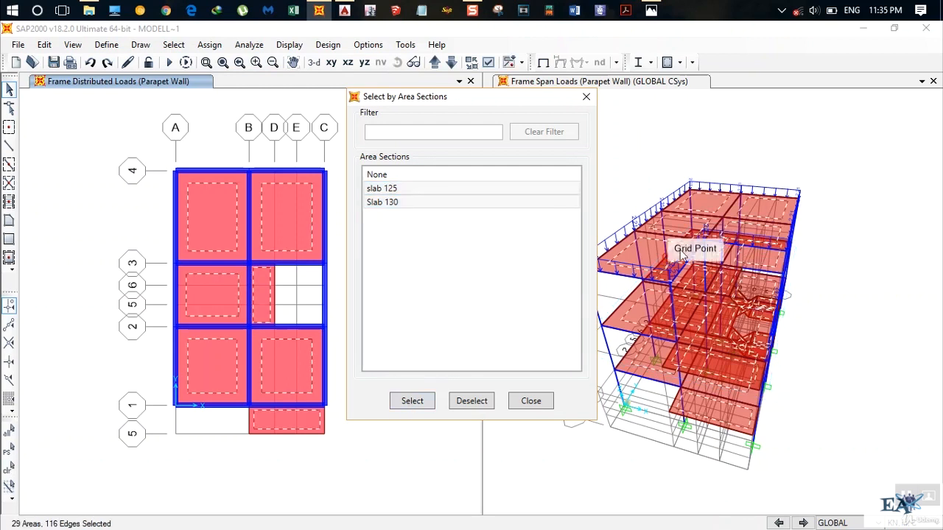
click(525, 402)
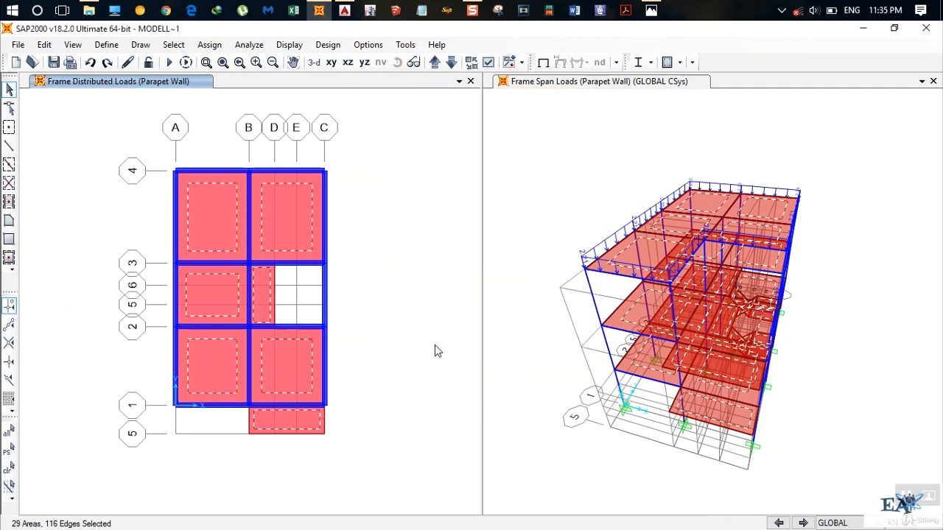
Assign a 1 kN/m² Floor Finish uniform shell load in the gravity direction to the selected slabs, replacing existing loads.
click(210, 45)
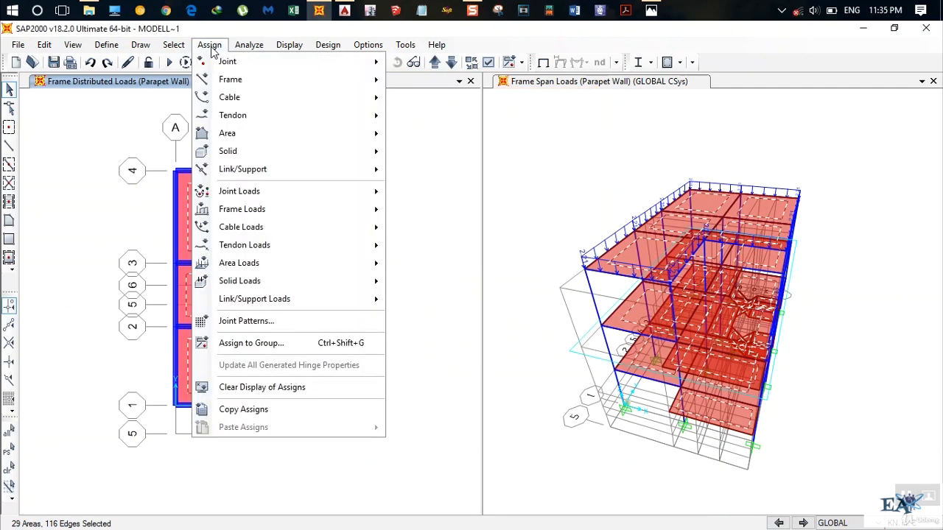
mouse_move(311, 256)
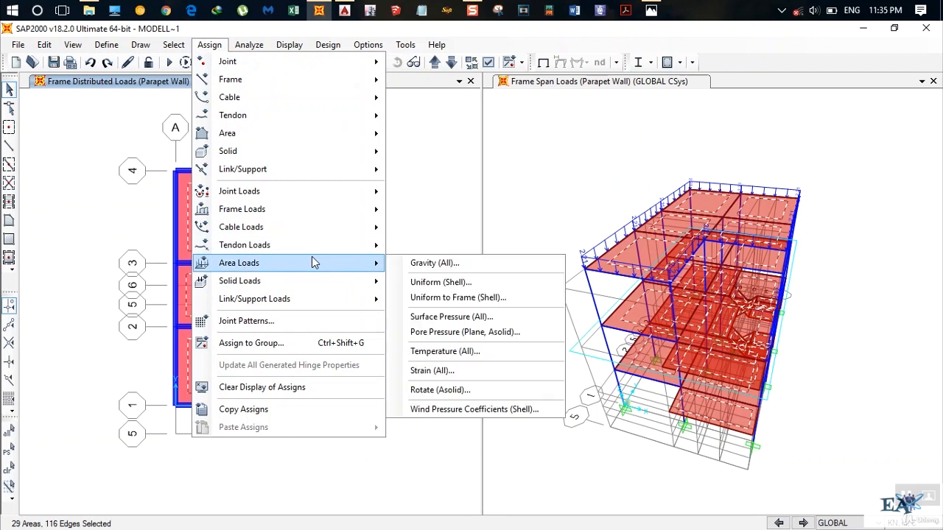
click(458, 283)
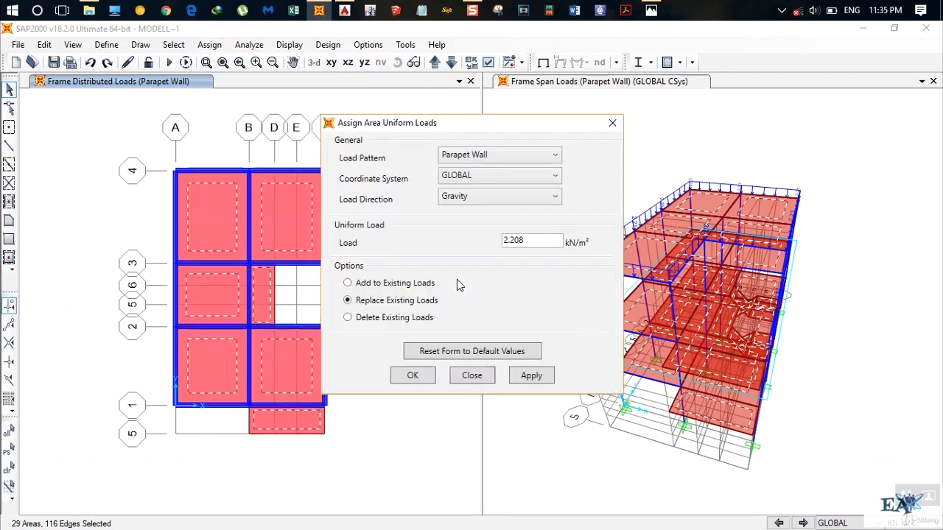
click(468, 157)
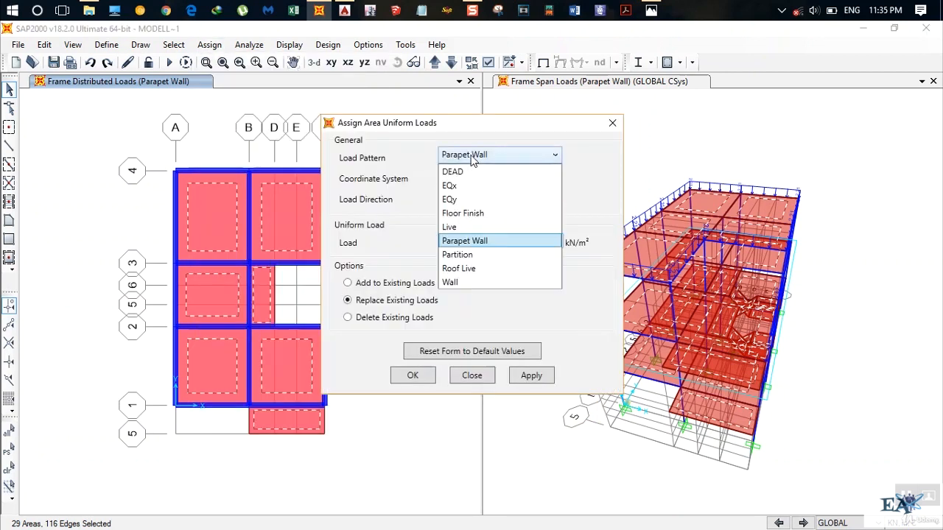
click(468, 214)
drag(545, 241, 385, 247)
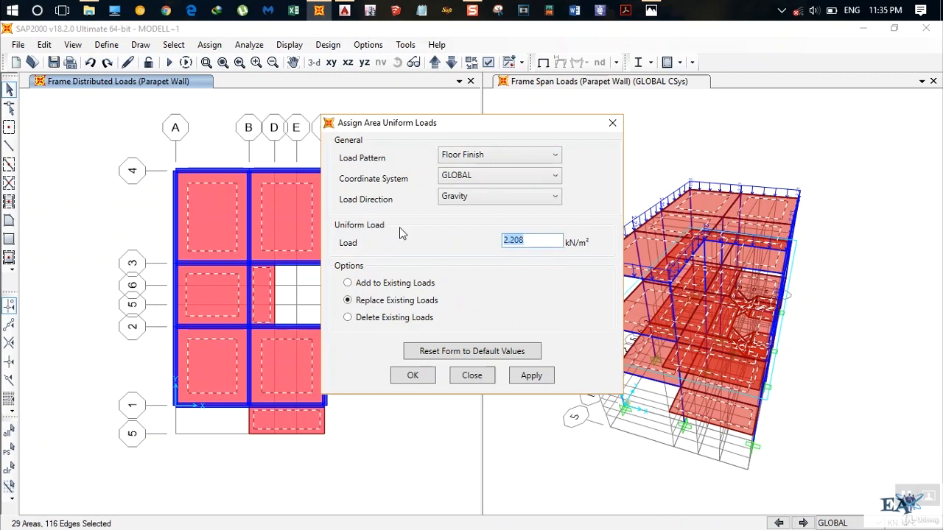
text(1)
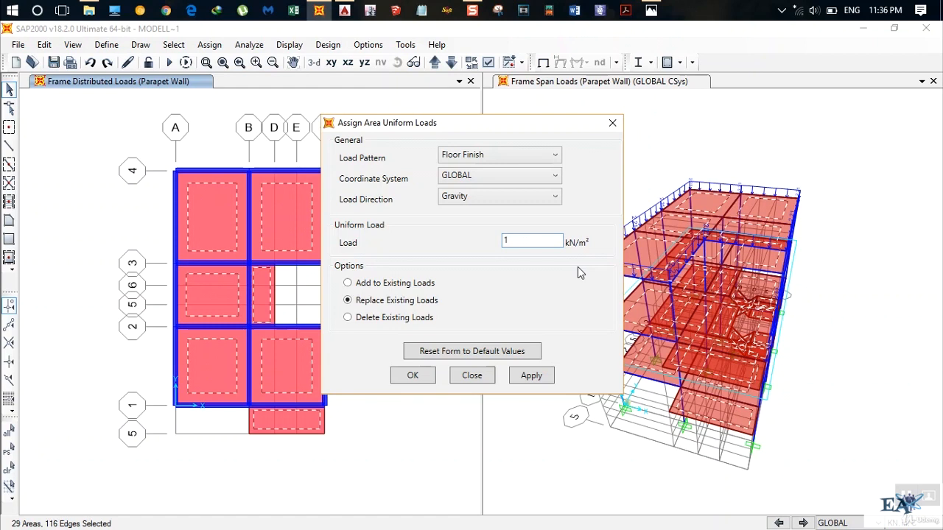
Apply the 1 kN/m² Floor Finish gravity load to all selected slabs and finish the assignment.
click(531, 376)
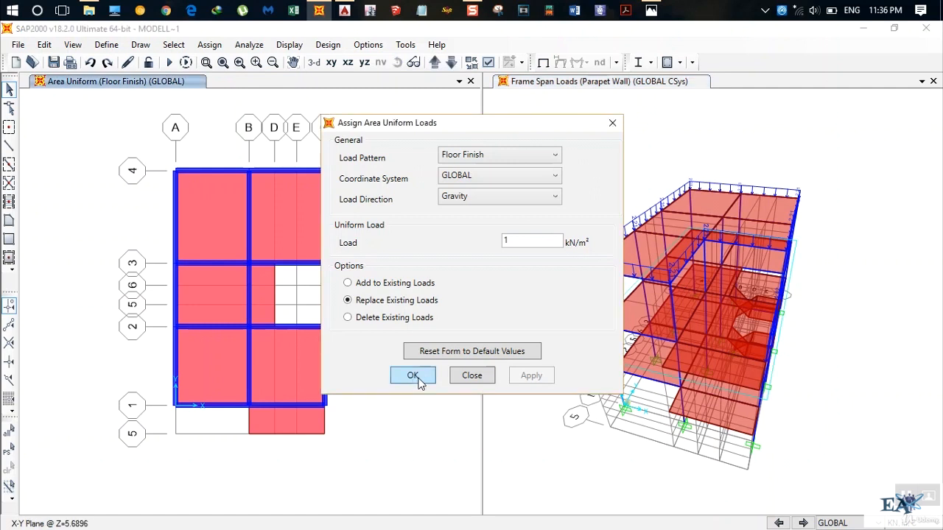
click(413, 376)
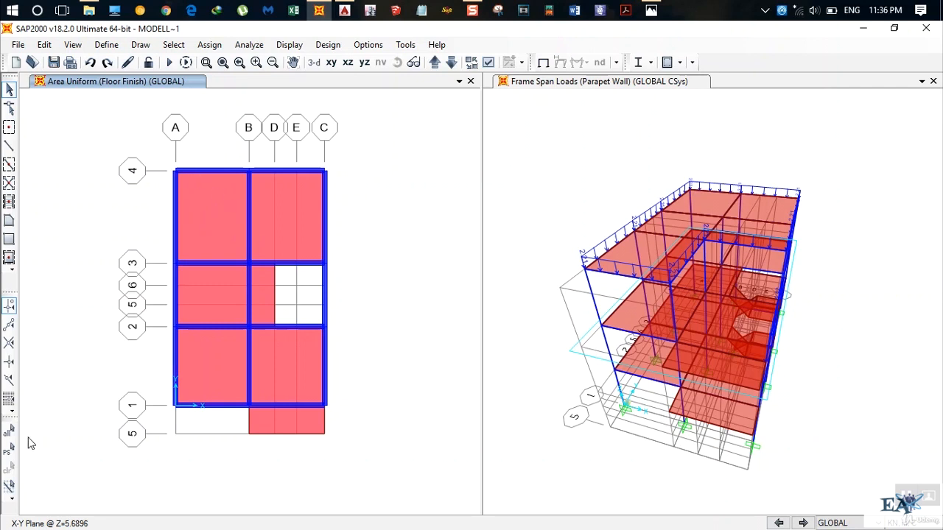
Reselect the previously selected slabs and exclude the five roof slabs in the Z=8.5344 plan from the selection.
click(9, 450)
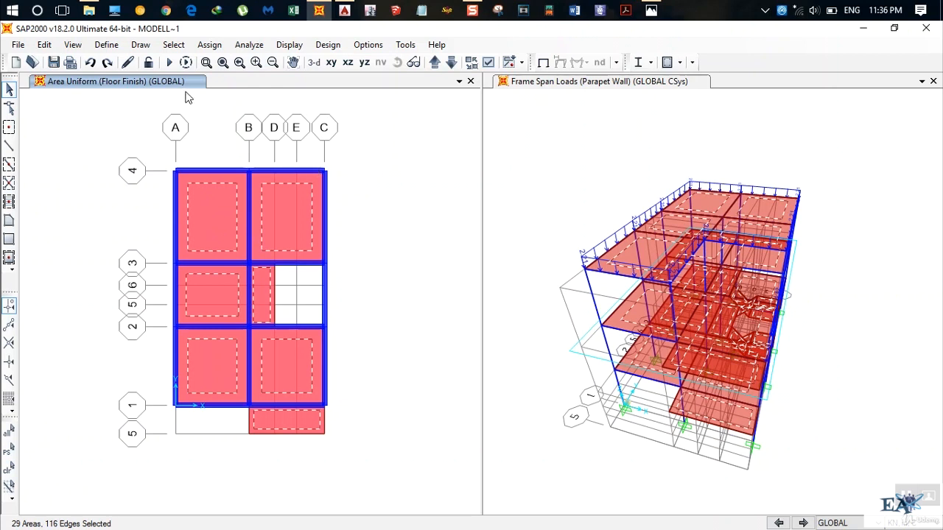
click(434, 63)
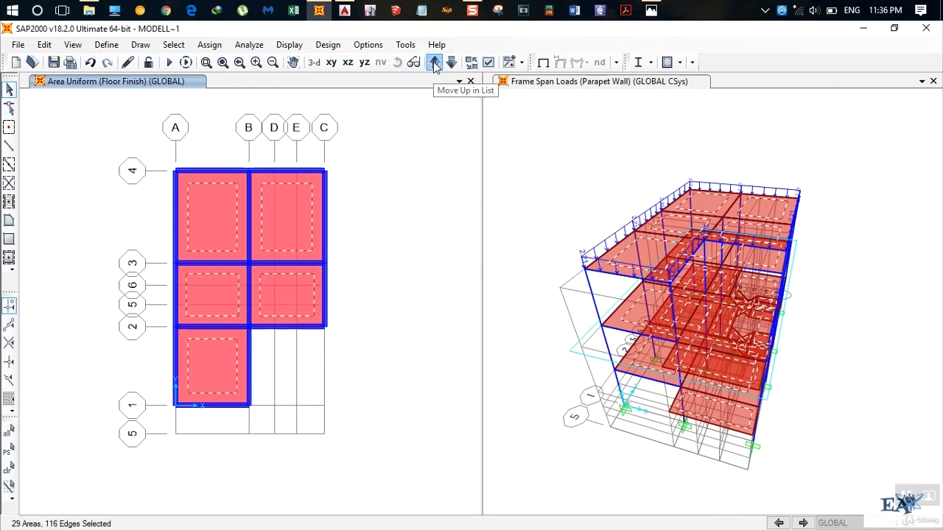
click(204, 235)
click(277, 216)
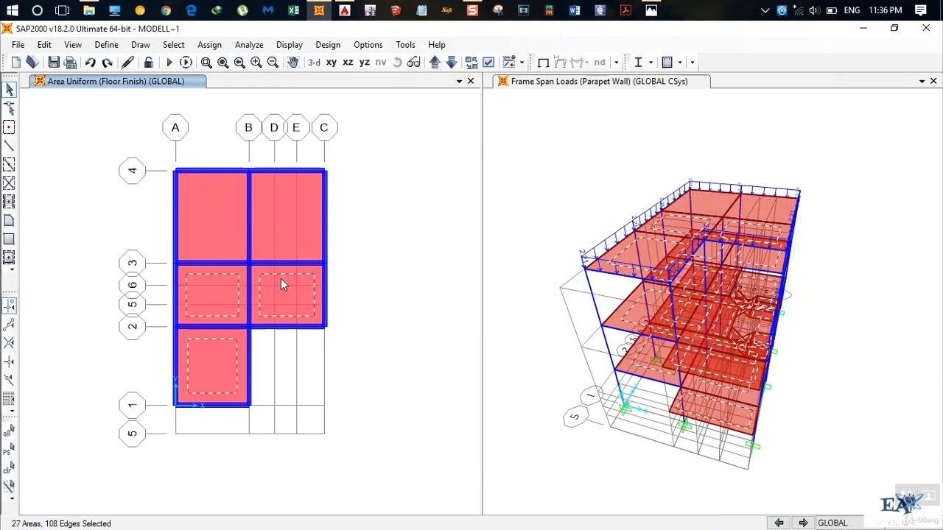
click(280, 278)
click(221, 315)
click(208, 362)
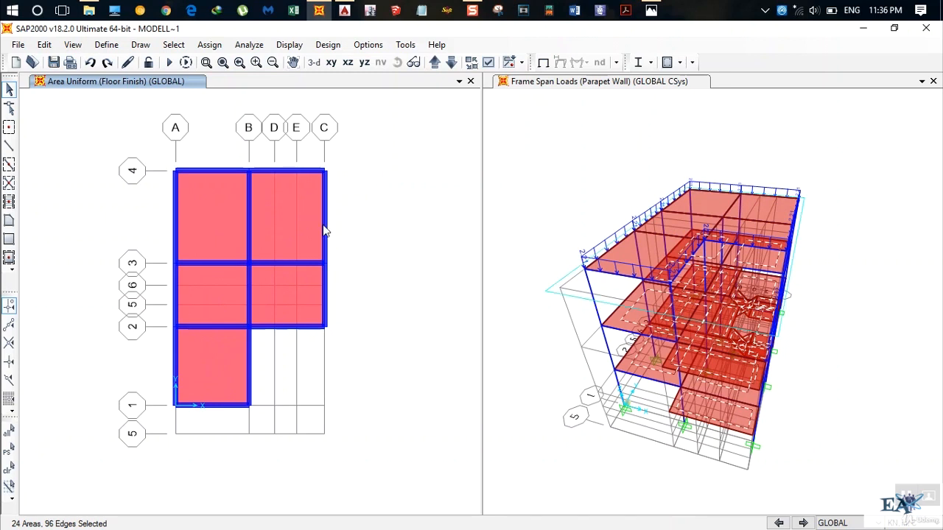
Assign a 1 kN/m² Partition uniform shell load in the gravity direction to the selected slabs, replacing existing loads.
click(209, 45)
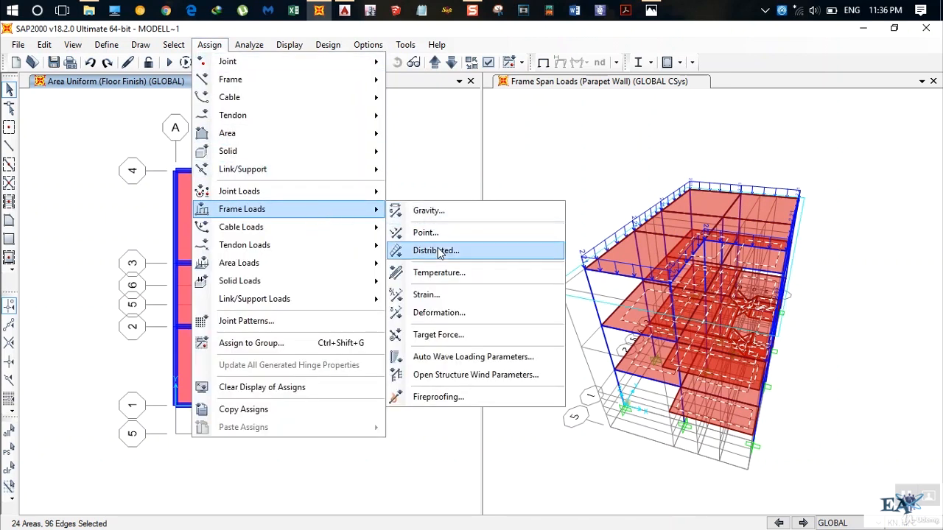
mouse_move(280, 266)
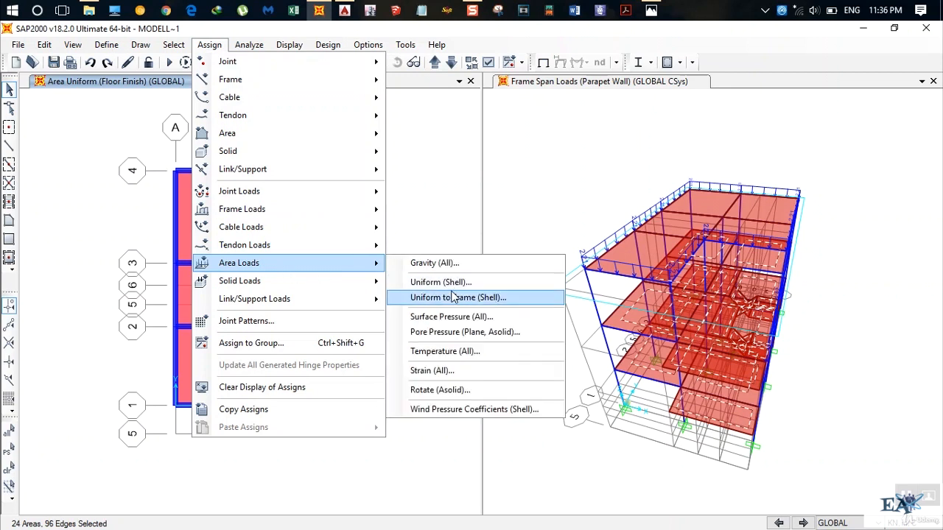
click(446, 278)
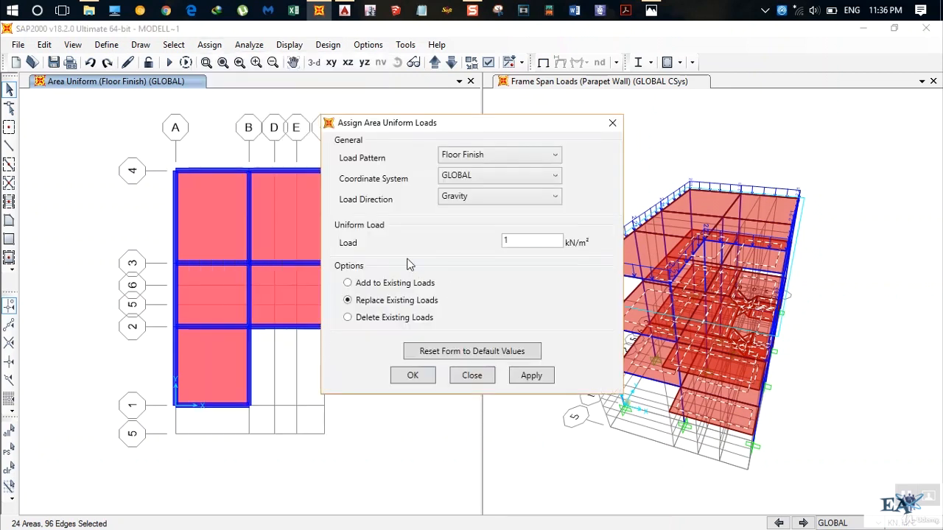
click(495, 161)
click(465, 253)
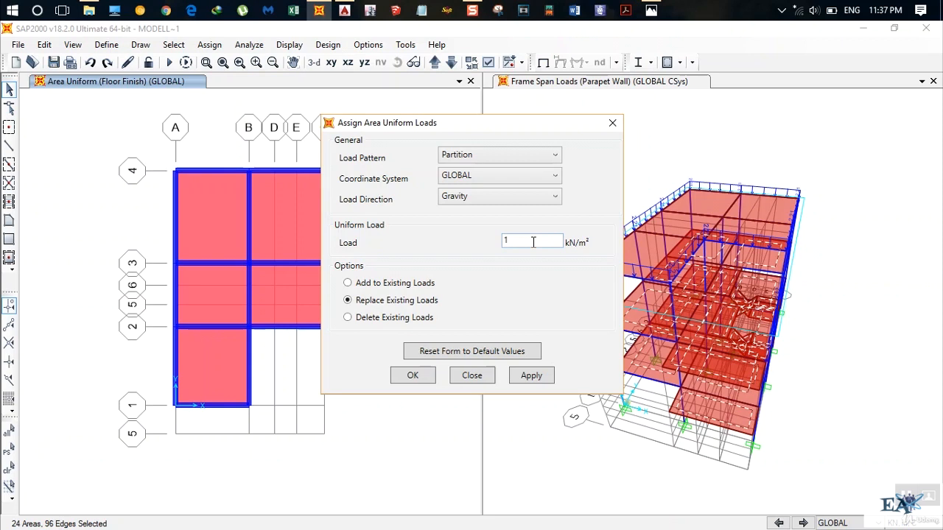
click(535, 377)
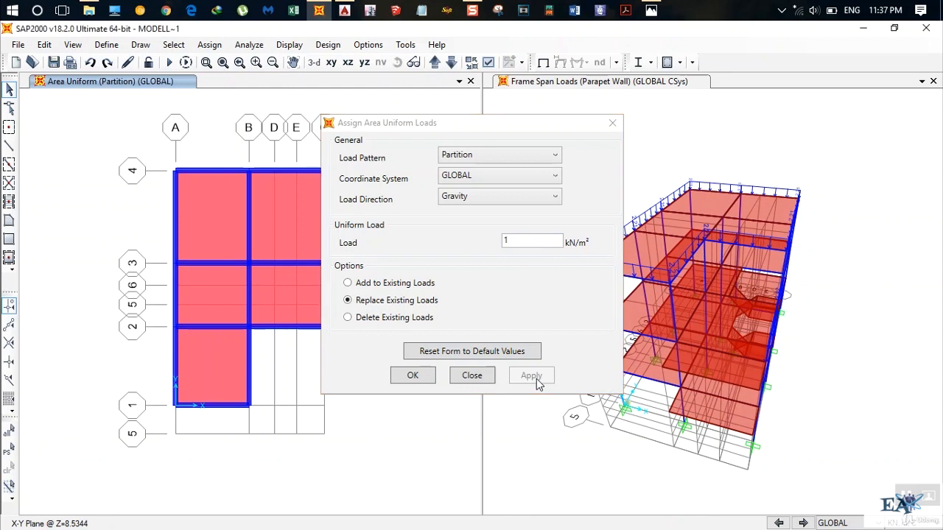
click(412, 376)
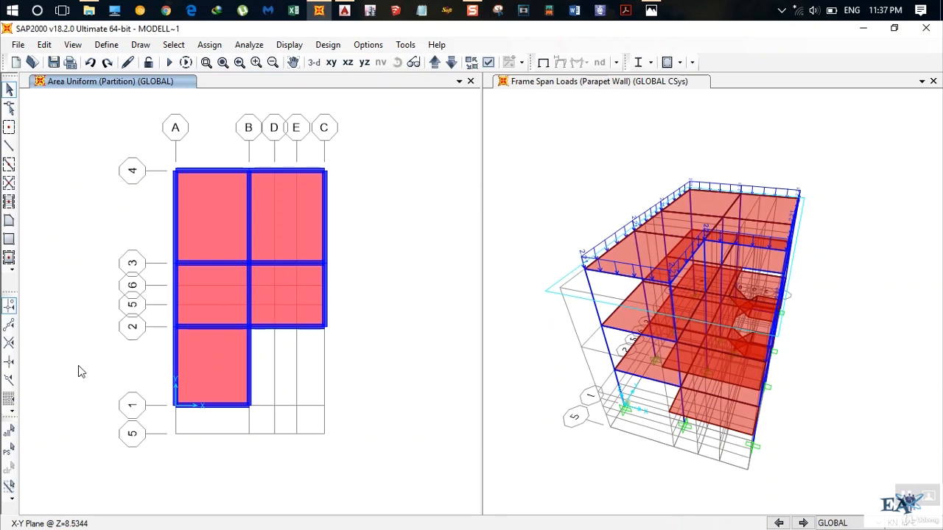
Reselect the same slabs without the roof and assign them a 2 kN/m² Live uniform shell load in the gravity direction, replacing existing loads.
click(10, 451)
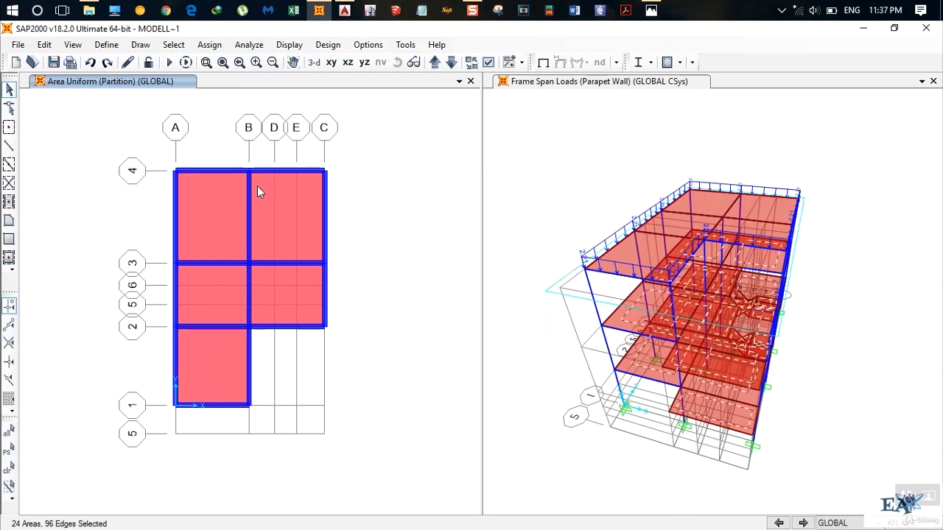
click(207, 45)
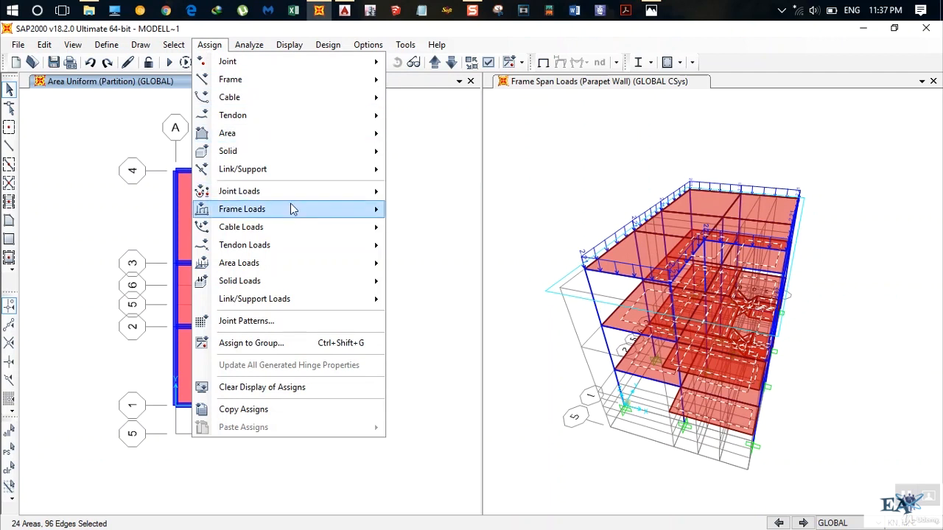
mouse_move(302, 270)
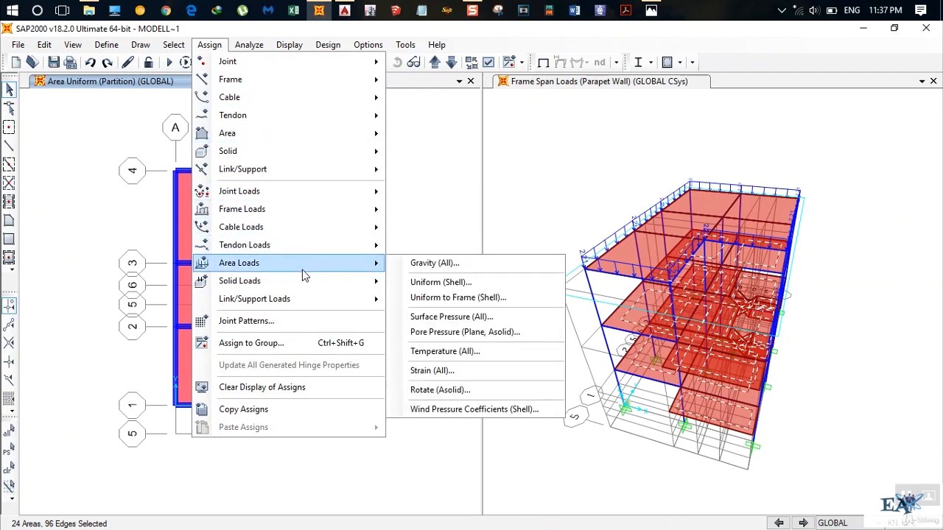
click(421, 284)
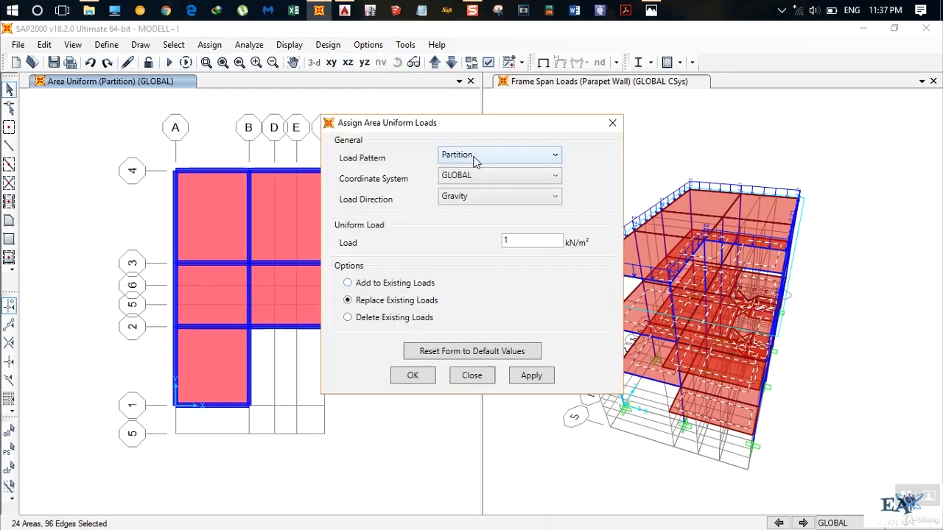
click(475, 157)
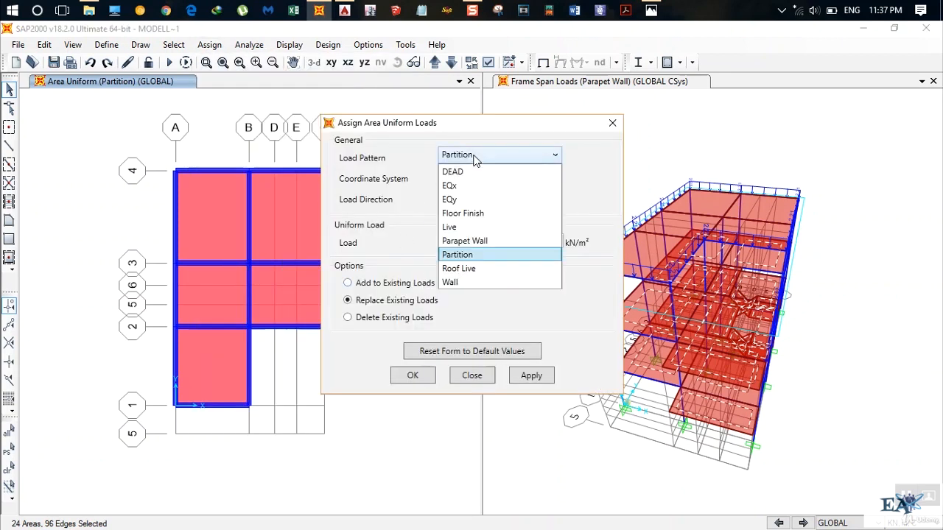
click(464, 227)
drag(530, 241, 469, 238)
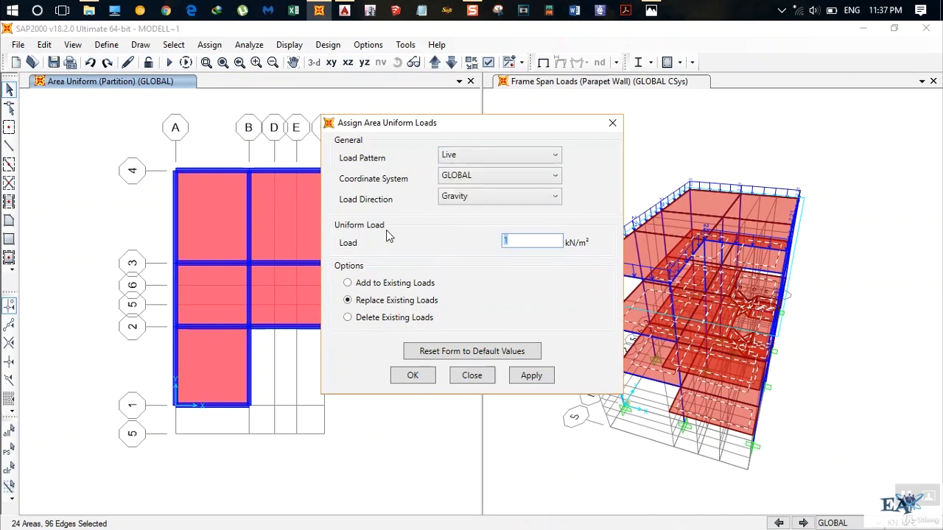
text(2)
click(531, 375)
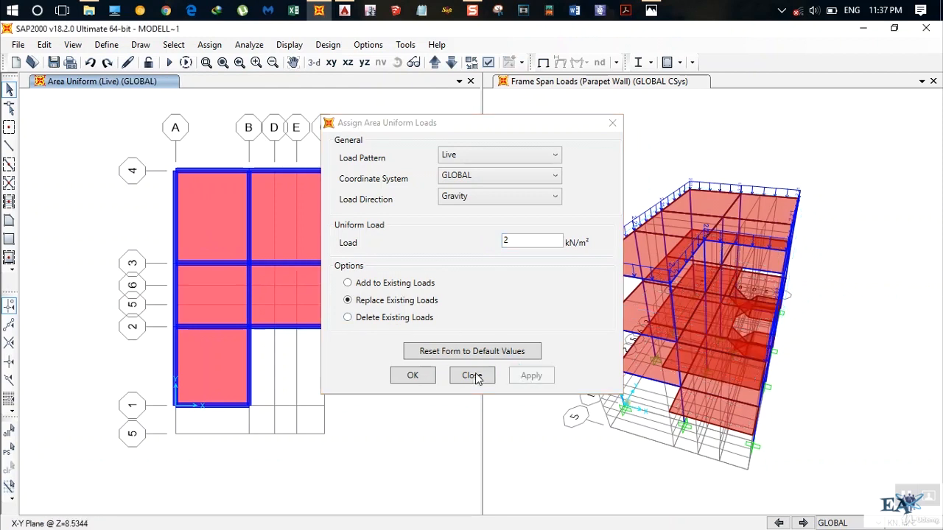
click(411, 377)
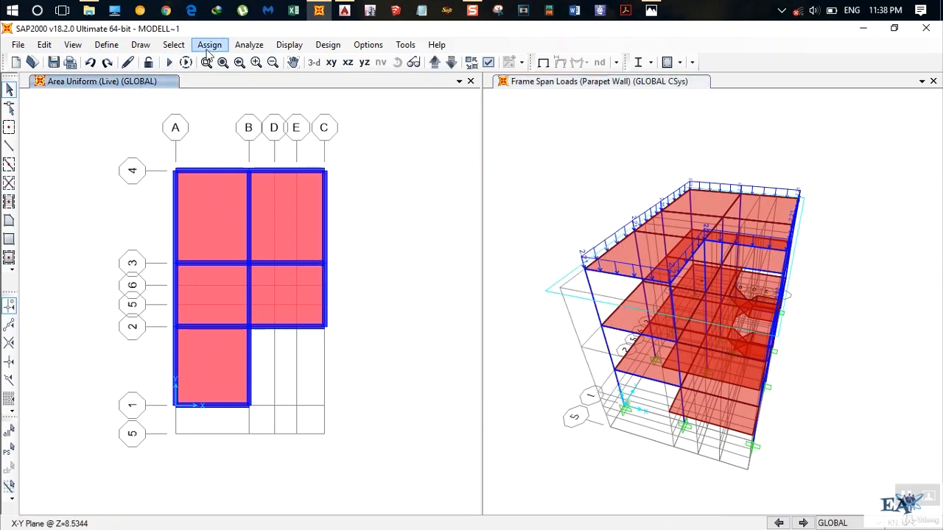
Select all areas in the model that use the slab 125 area section.
click(173, 45)
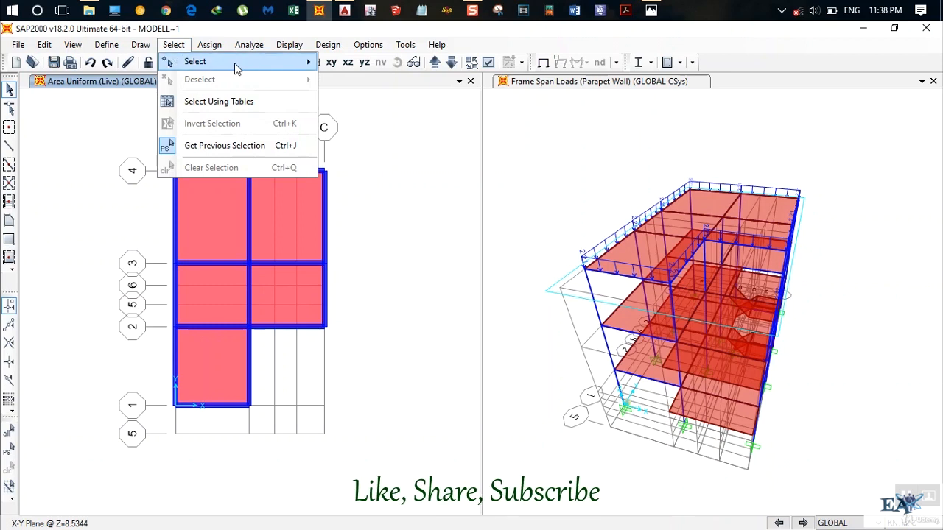
mouse_move(234, 63)
mouse_move(399, 185)
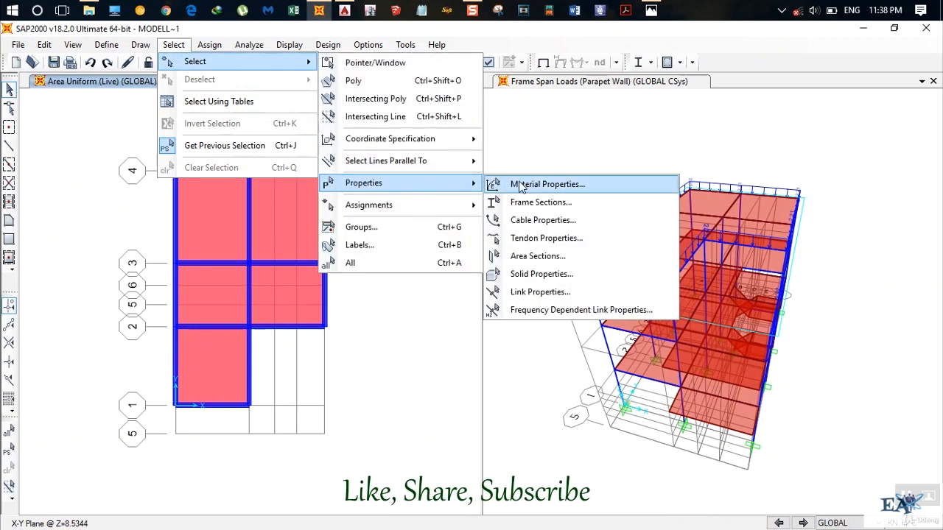
click(536, 256)
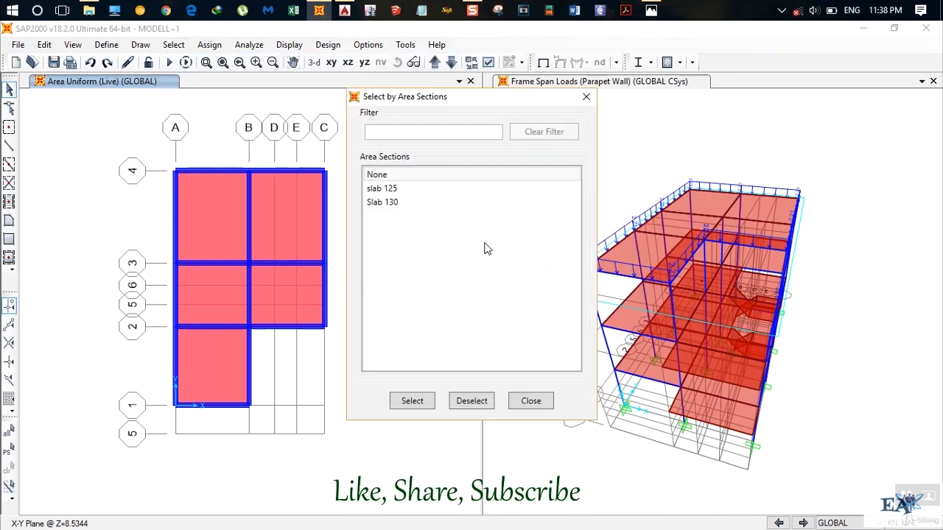
click(387, 193)
click(418, 399)
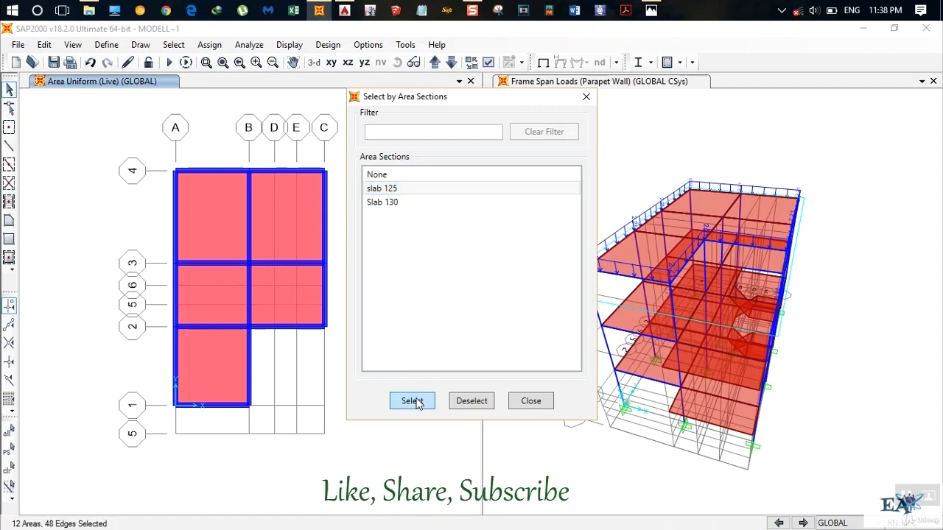
click(539, 410)
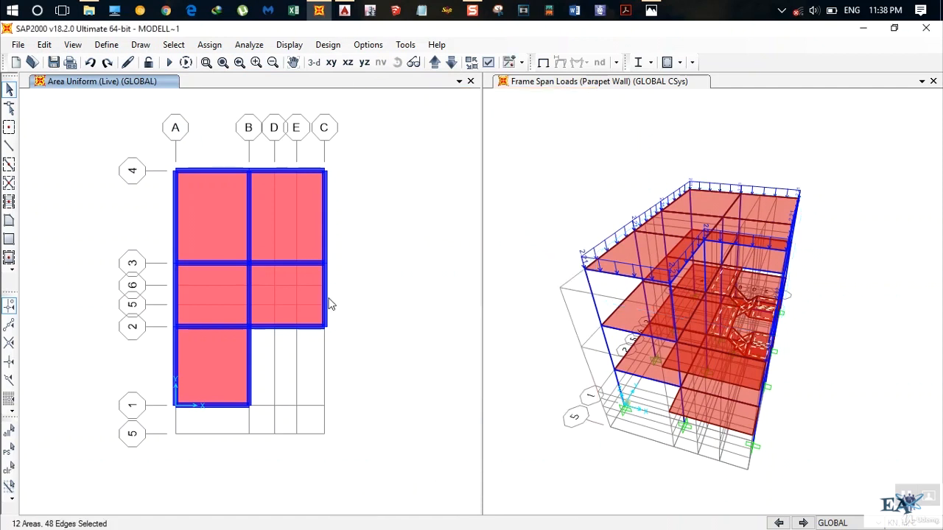
click(209, 46)
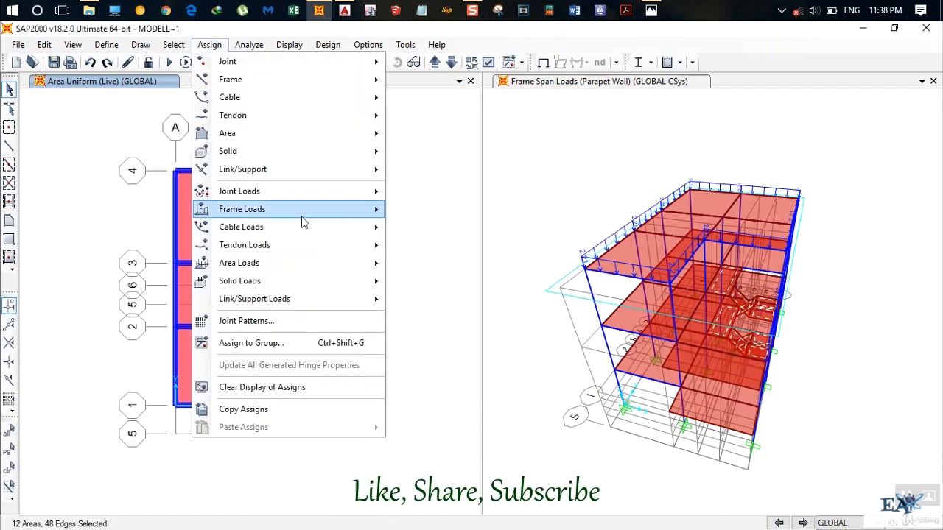
mouse_move(316, 266)
click(444, 296)
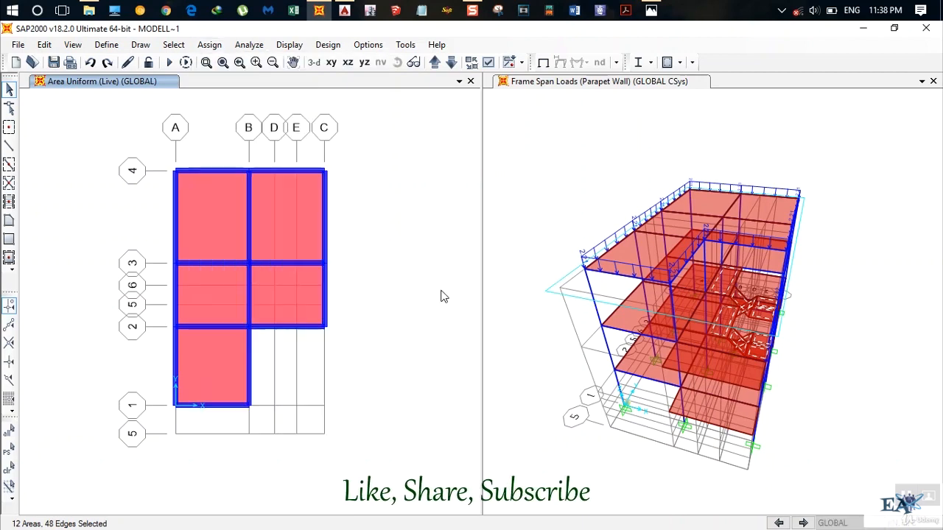
click(472, 386)
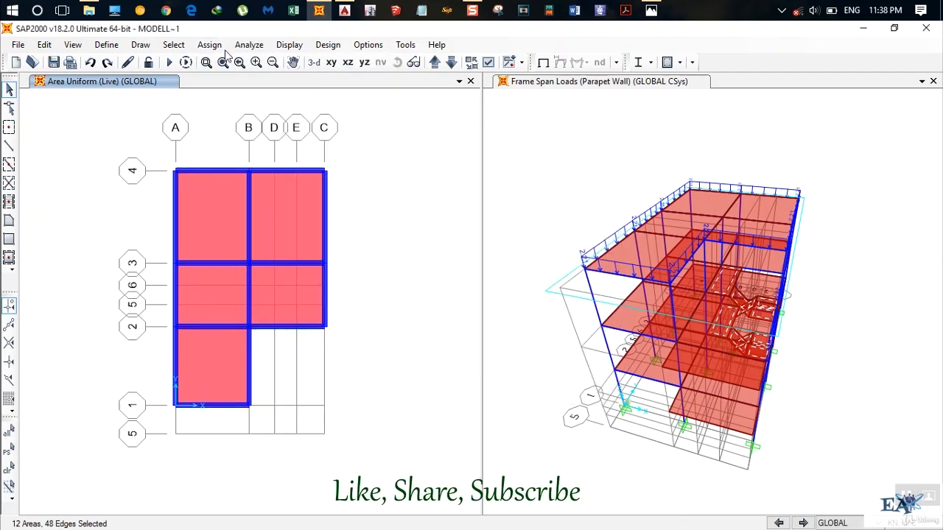
Assign a 3 kN/m² Live uniform shell load in the gravity direction to the selected slab 125 areas, replacing existing loads.
click(206, 46)
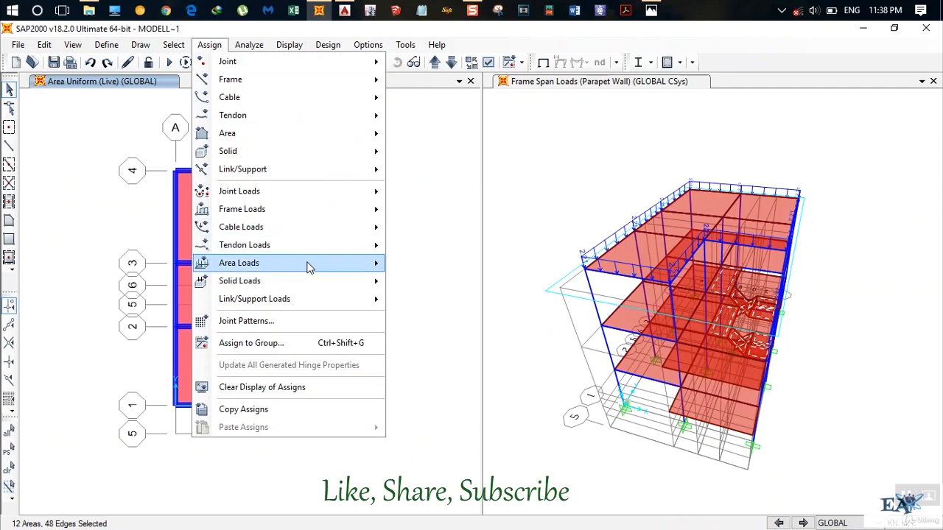
mouse_move(310, 267)
click(457, 283)
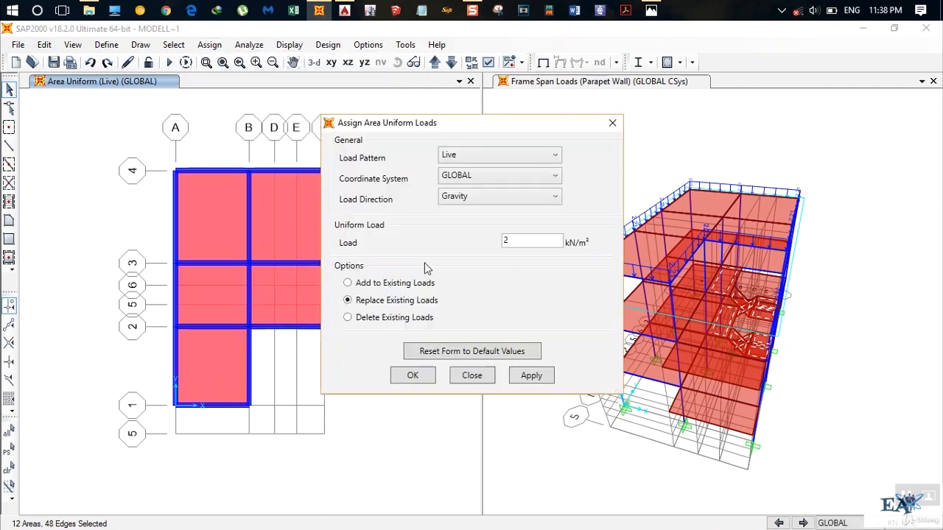
click(537, 241)
double_click(538, 241)
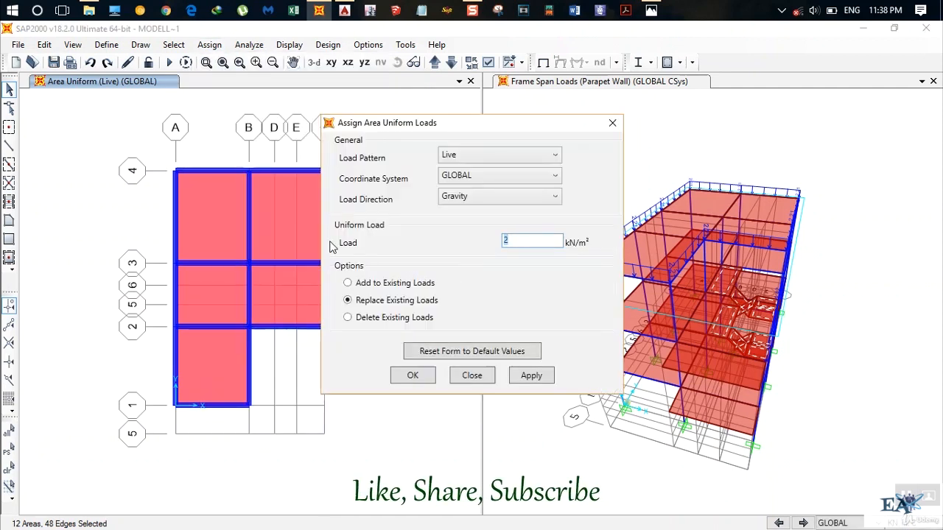
text(3)
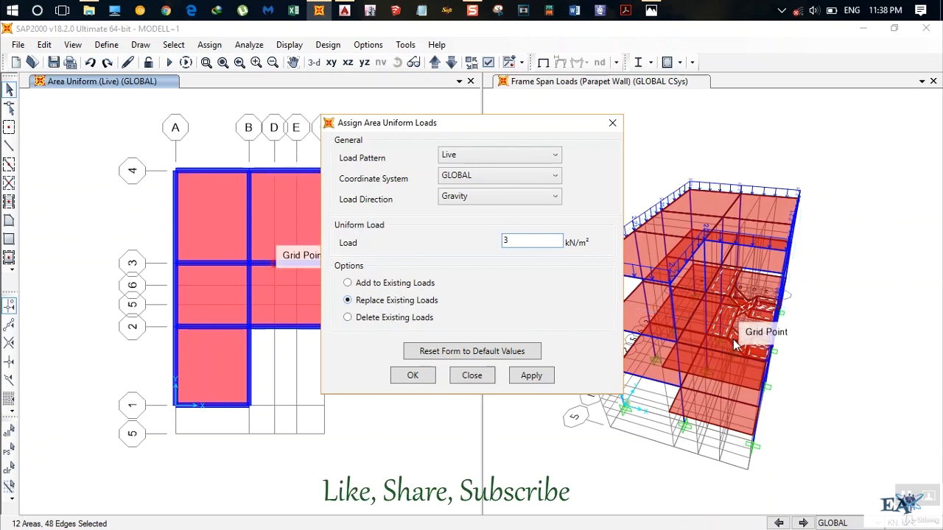
click(527, 376)
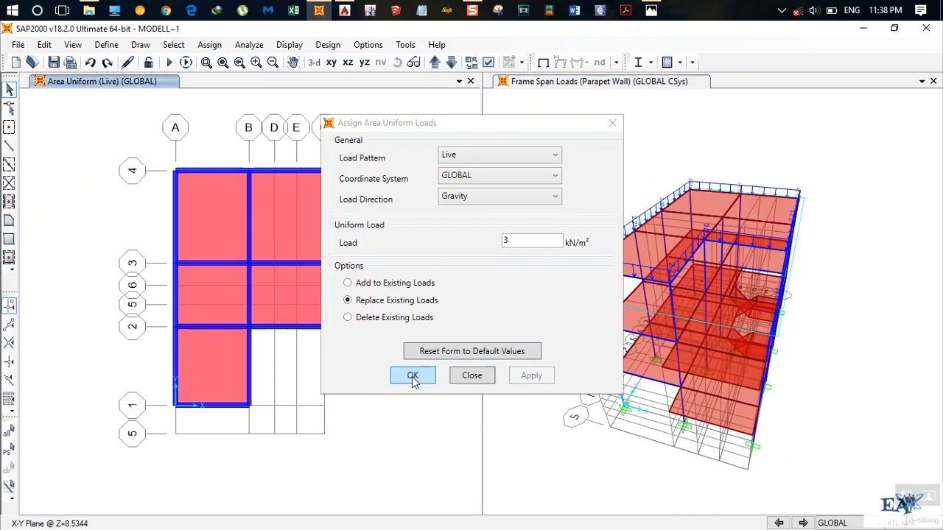
click(411, 377)
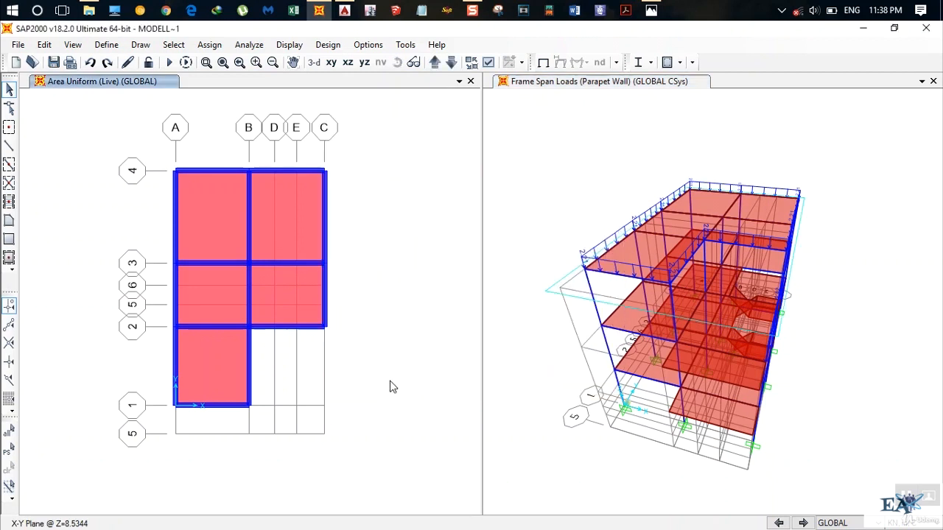
Clear the display of assigned loads from the X-Y plan view at Z=8.5344.
click(206, 44)
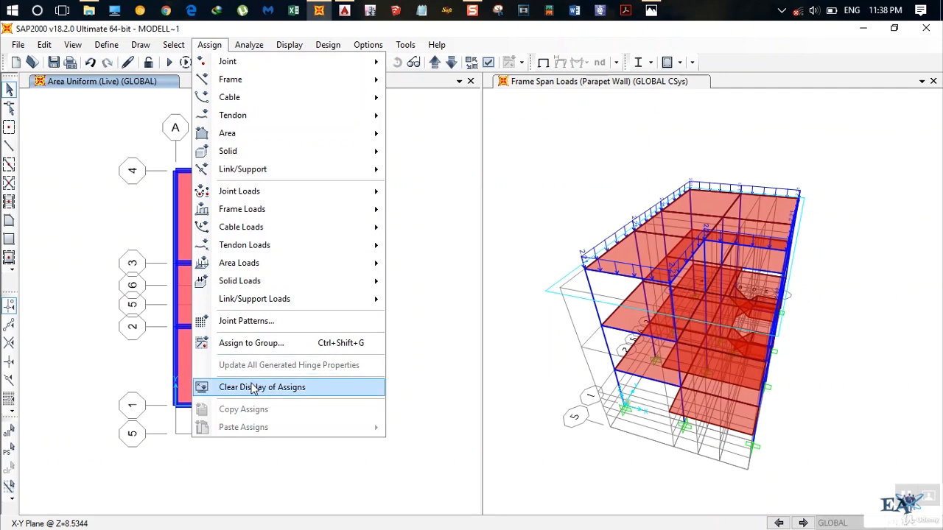
click(109, 87)
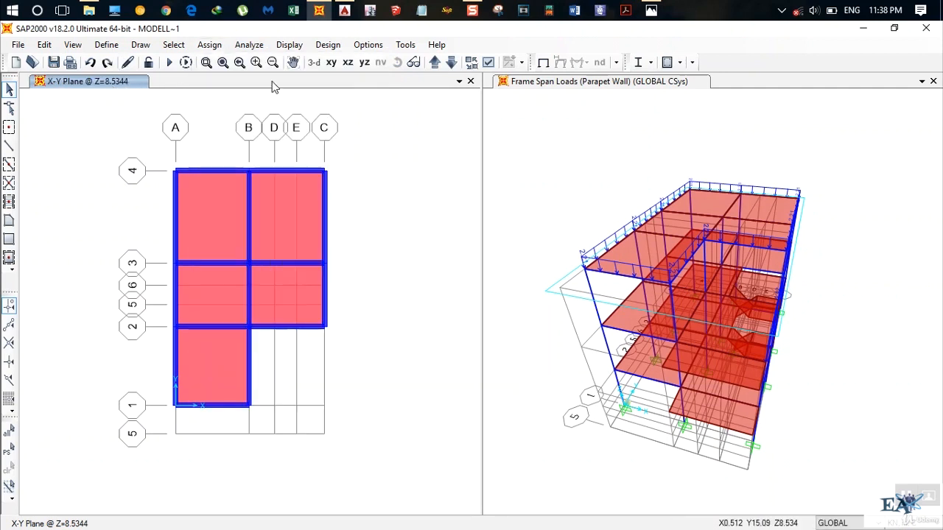
Select all five roof slabs in the X-Y plan at Z=8.5344.
click(434, 62)
click(451, 62)
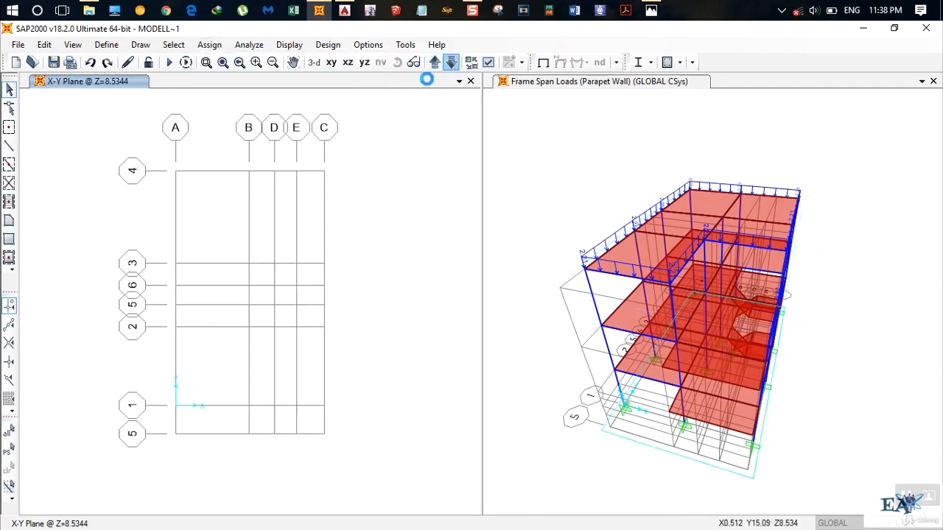
click(215, 216)
click(302, 220)
click(290, 292)
click(208, 292)
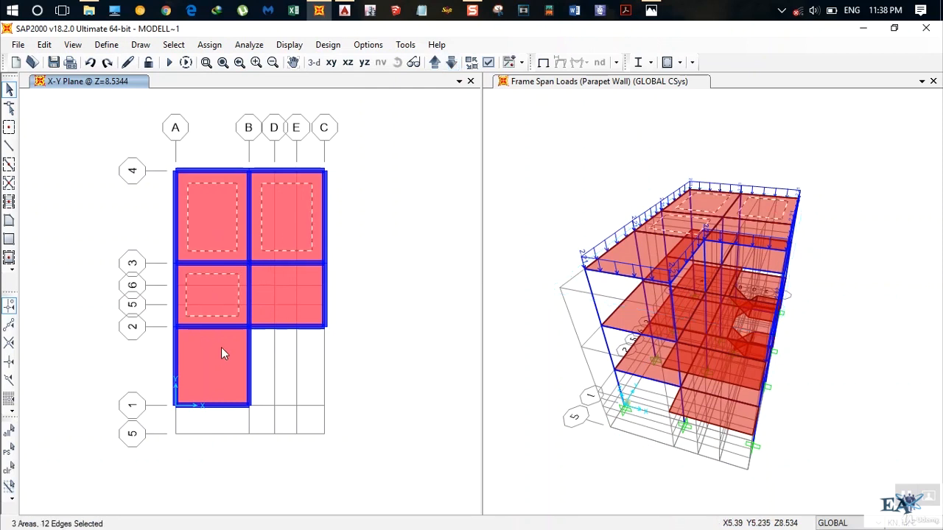
click(221, 346)
Assign a 1.5 kN/m² Roof Live uniform shell load in the gravity direction to the selected roof slabs, replacing existing loads.
click(209, 44)
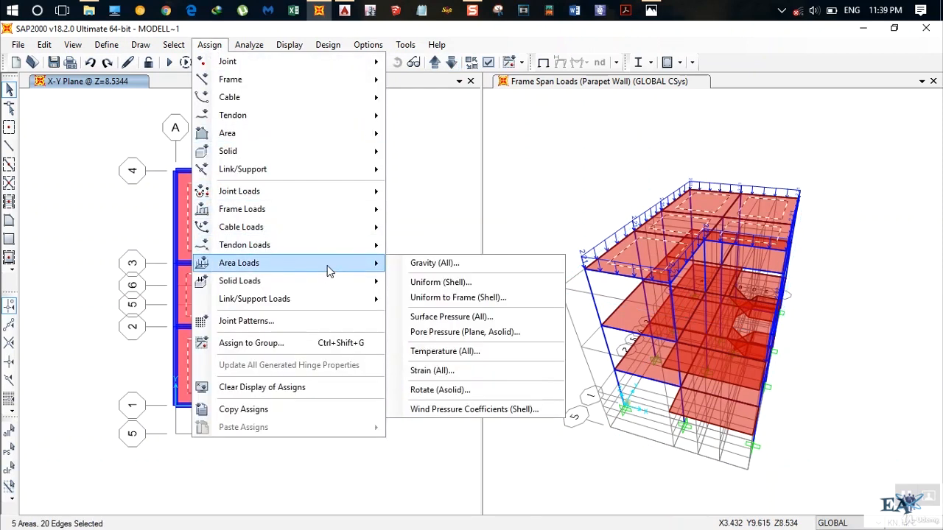
mouse_move(326, 265)
click(440, 283)
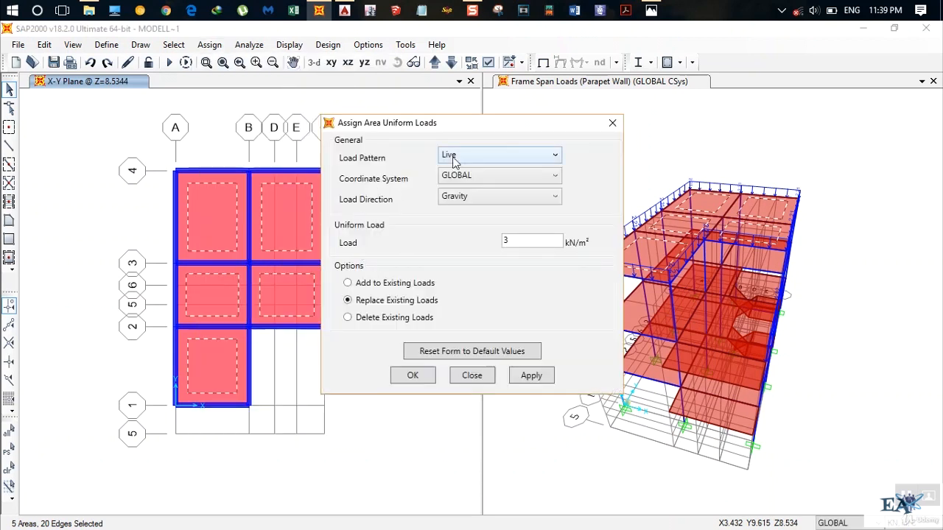
click(467, 158)
click(456, 269)
double_click(504, 240)
click(411, 376)
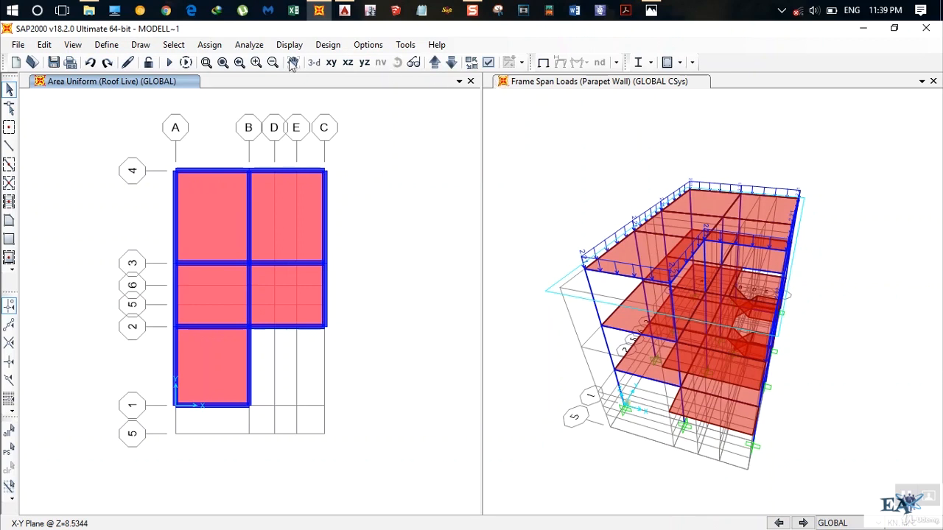
Clear the display of the assigned parapet wall loads from the 3-D view.
click(525, 83)
click(210, 45)
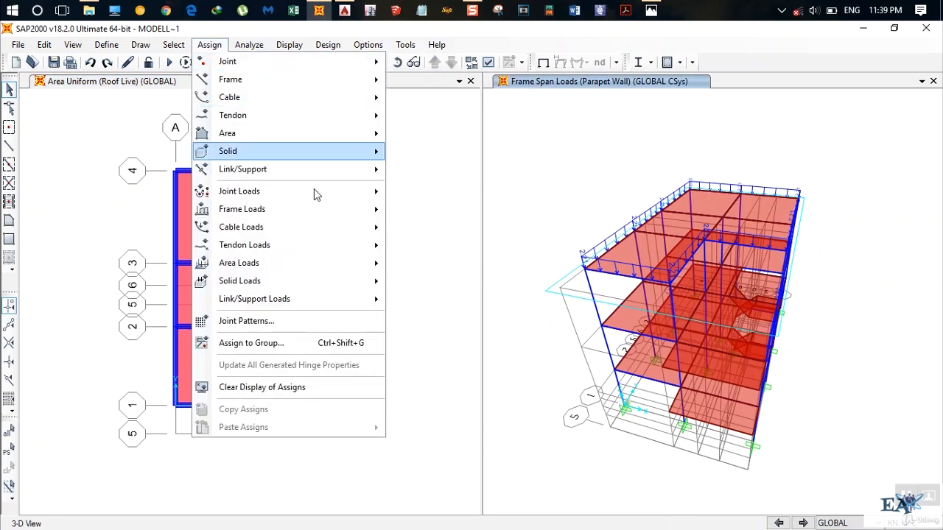
click(299, 388)
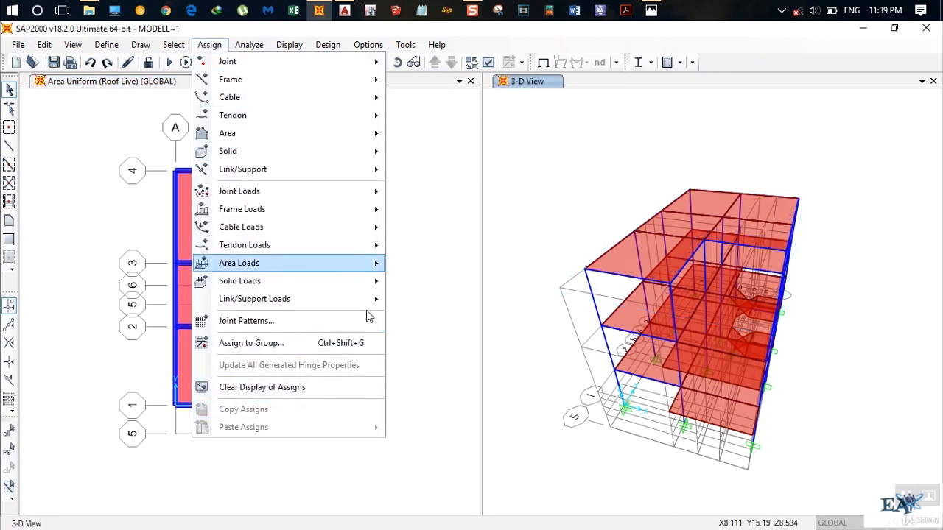
click(454, 293)
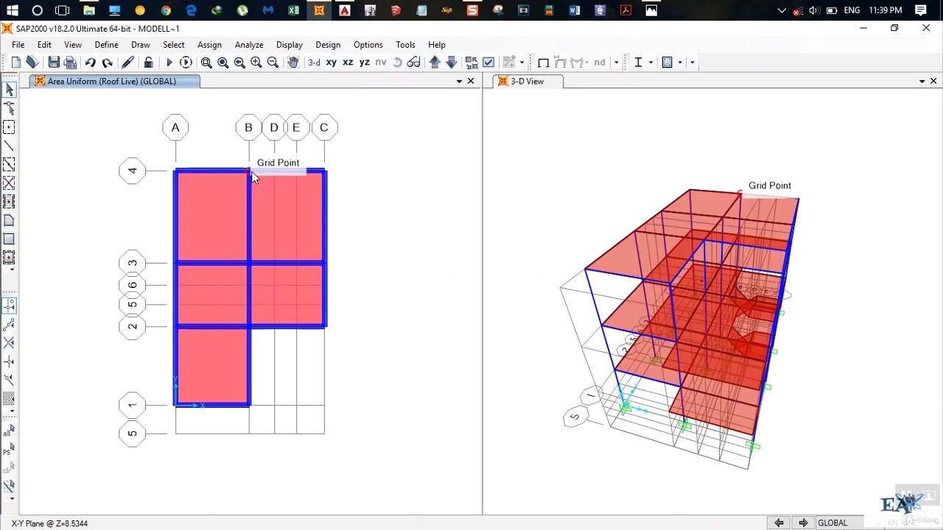